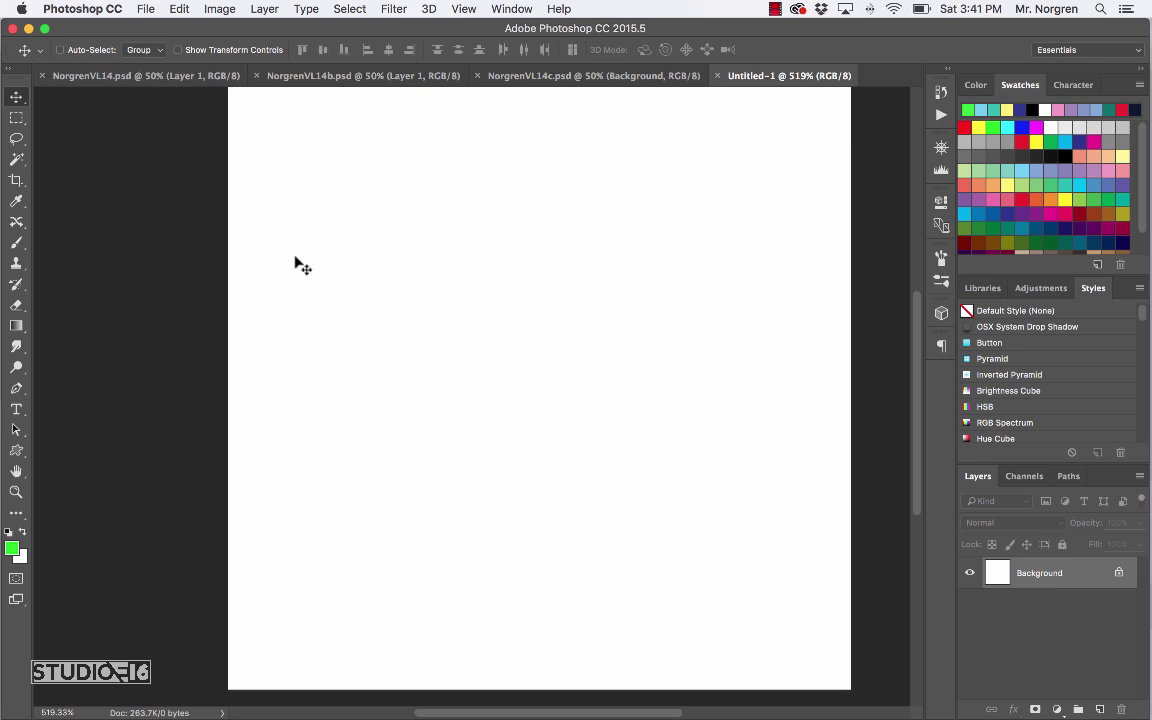
Step: Create a 1 × 1 inch RGB document at 300 pixels/inch with a white background, and add an empty layer above it
key(super+n)
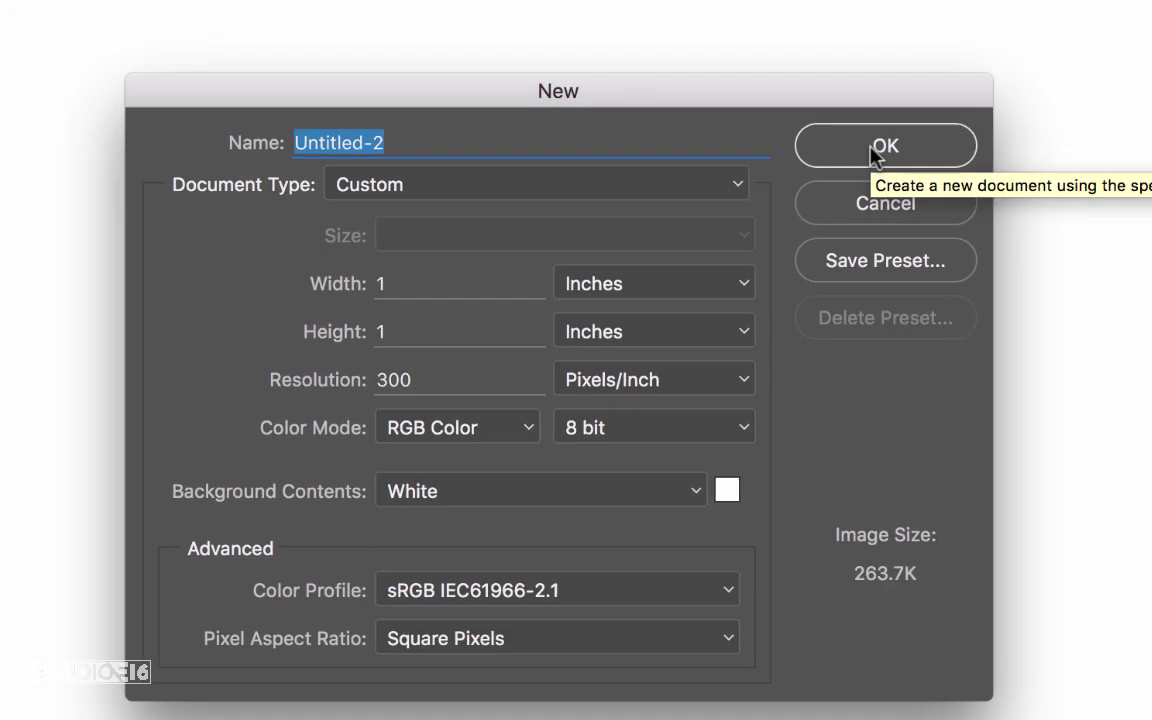
click(990, 88)
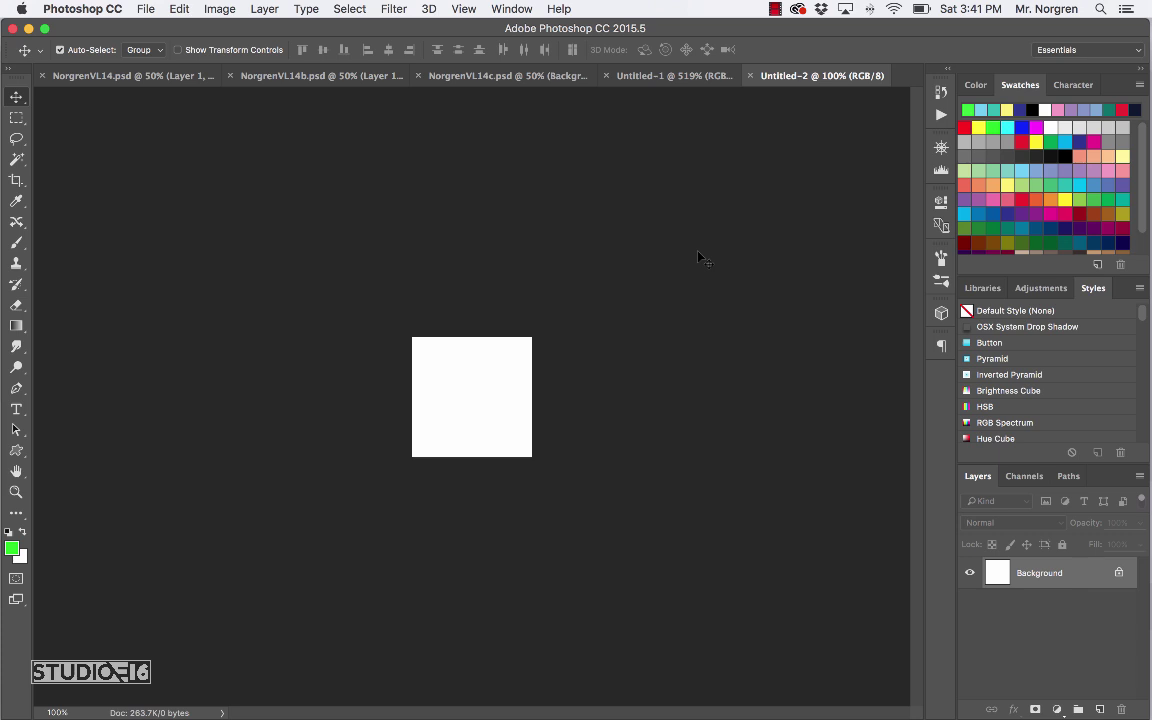
key(super+equal)
key(super+equal)
key(super+equal)
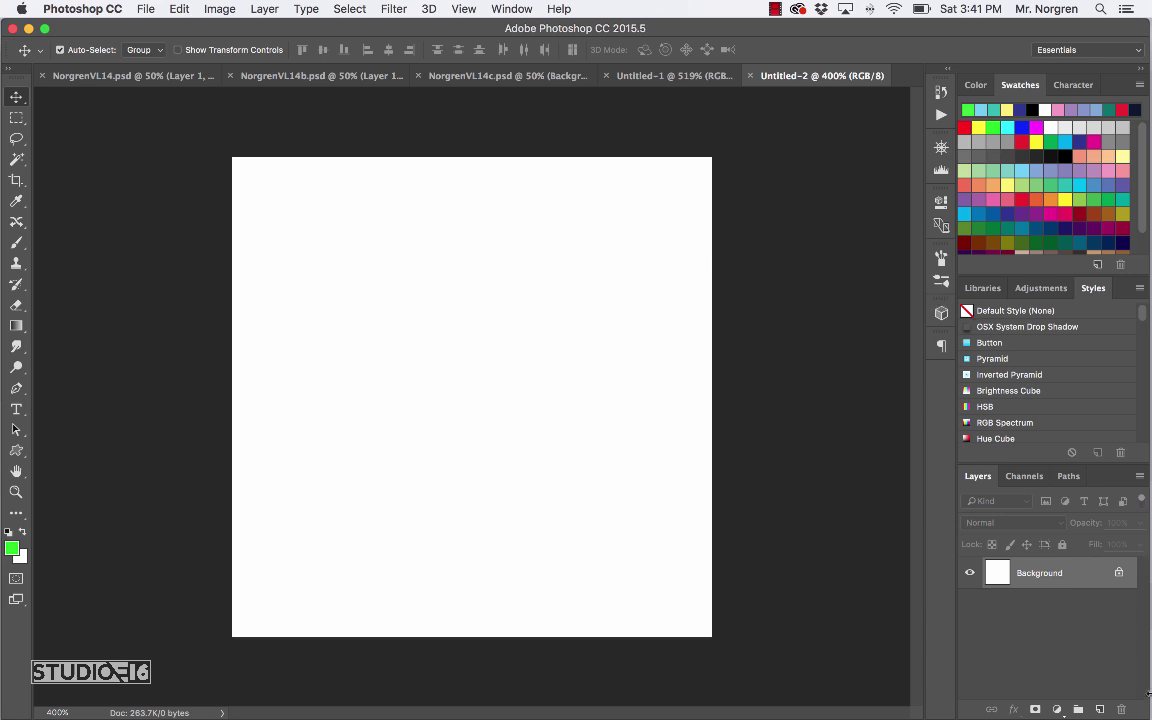
click(1100, 709)
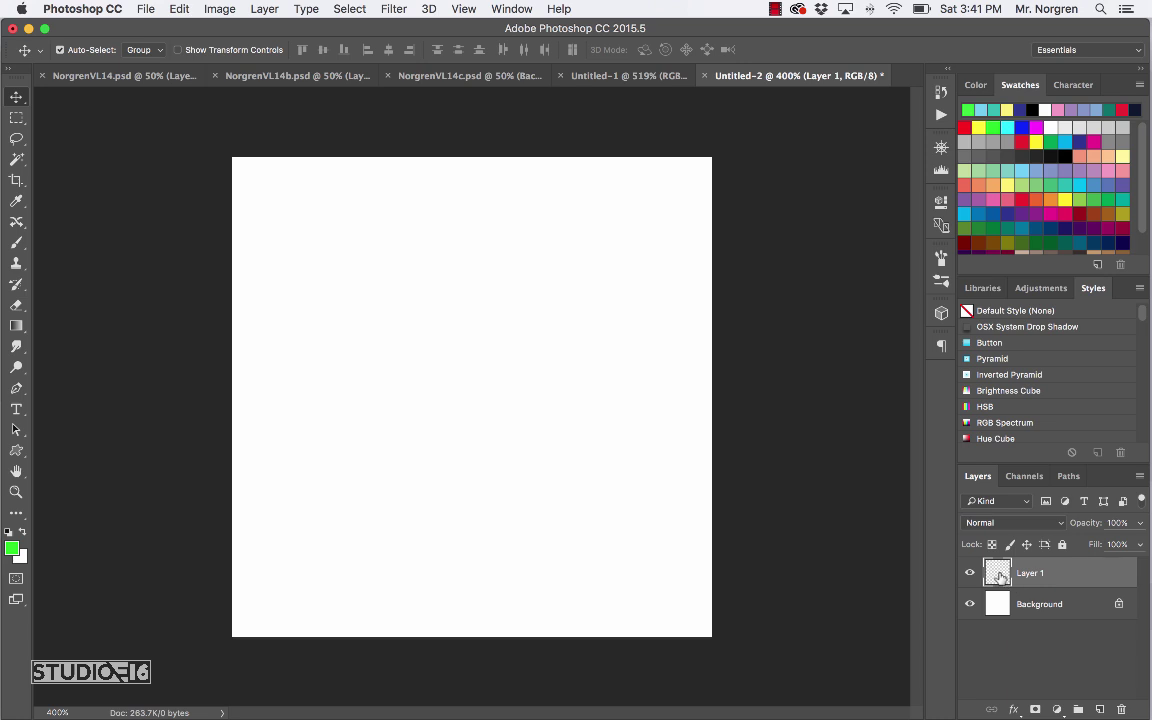
Step: Draw a large green butterfly across most of the canvas on the empty layer, using the Custom Shape tool in Pixels mode
click(17, 450)
click(19, 452)
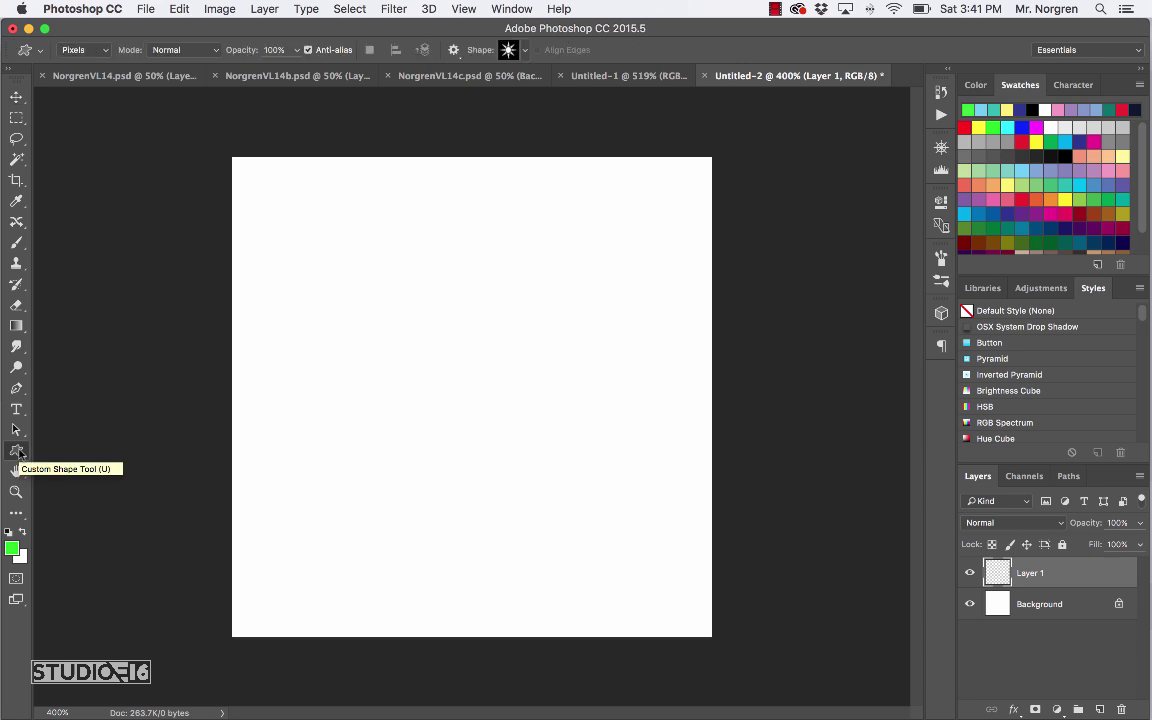
click(19, 452)
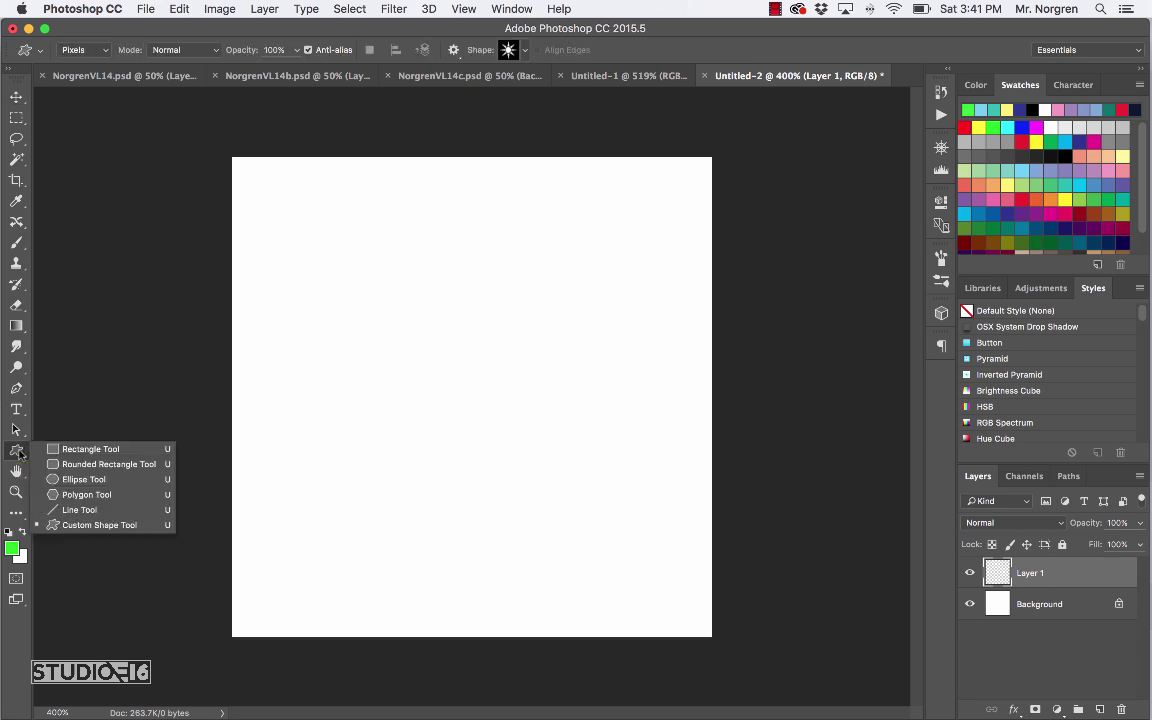
click(89, 524)
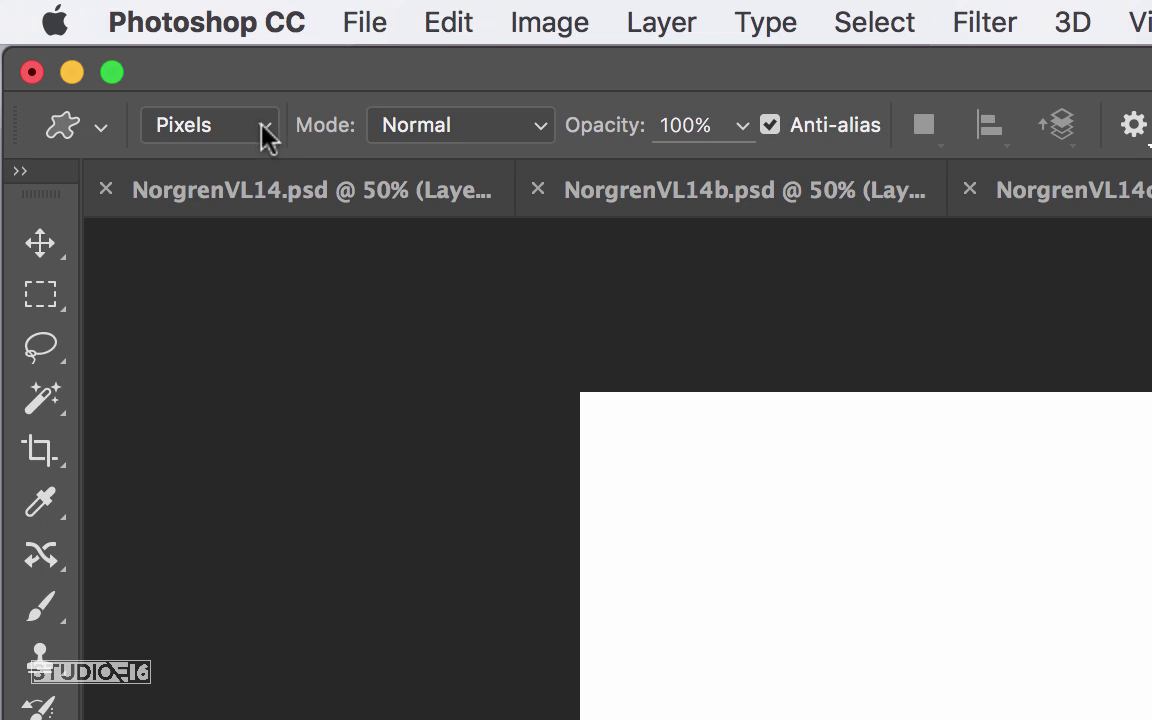
click(267, 137)
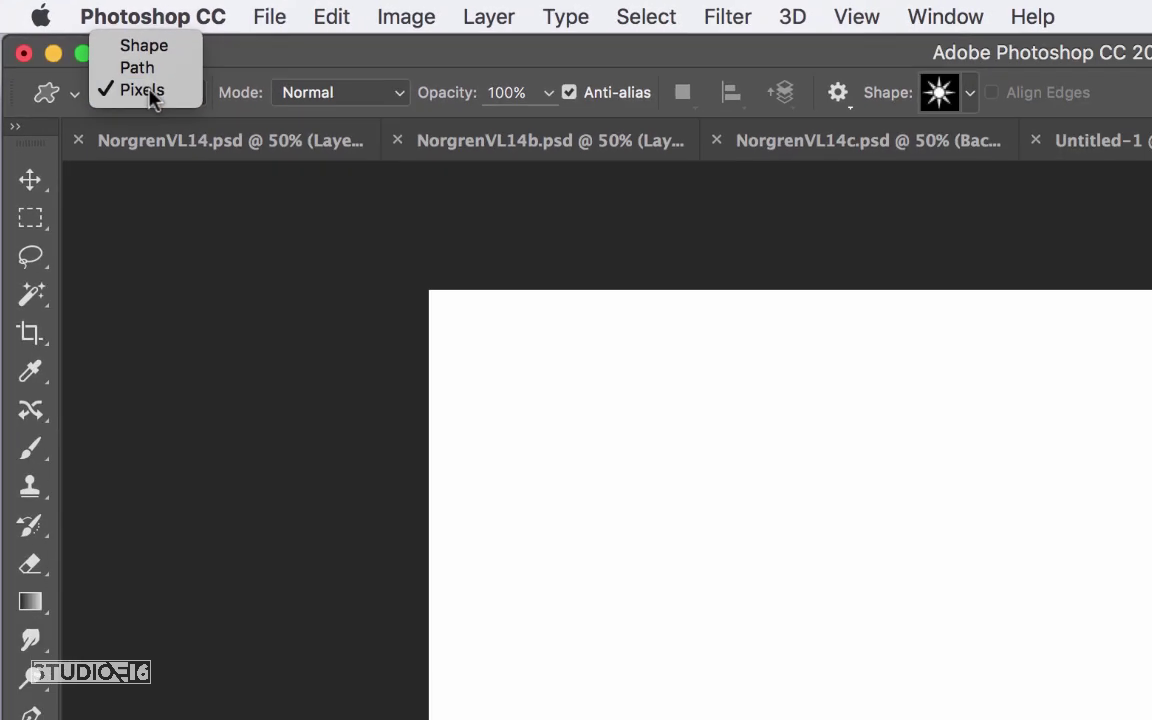
click(203, 125)
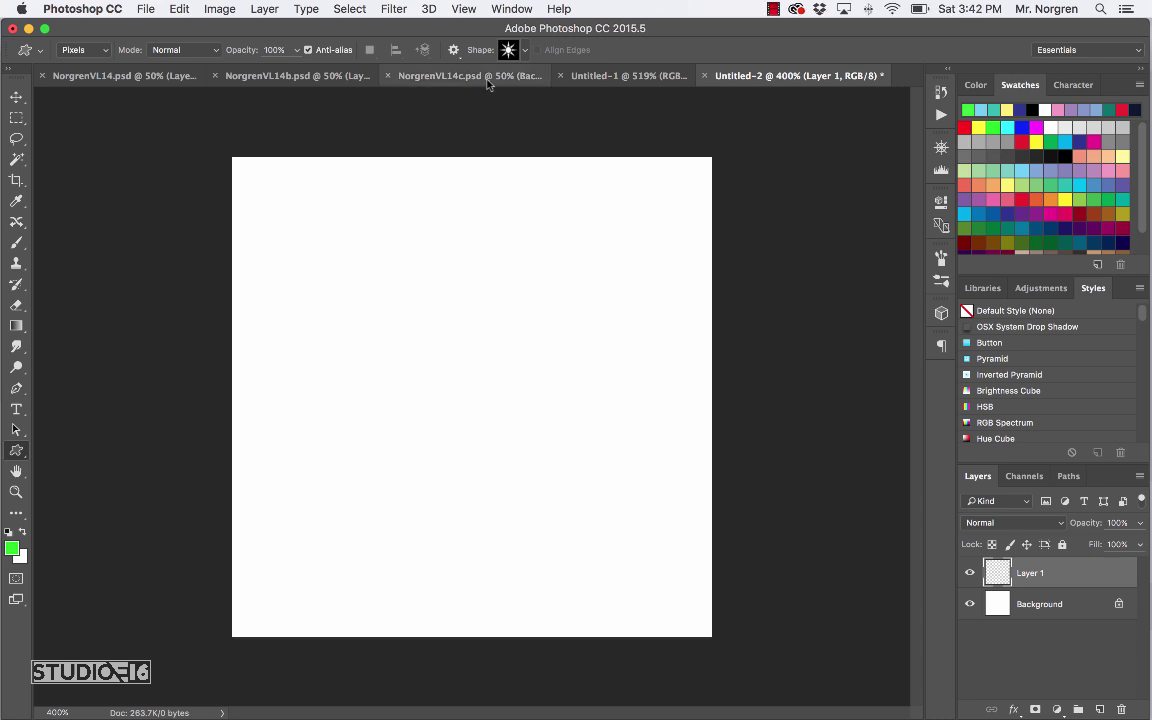
click(525, 52)
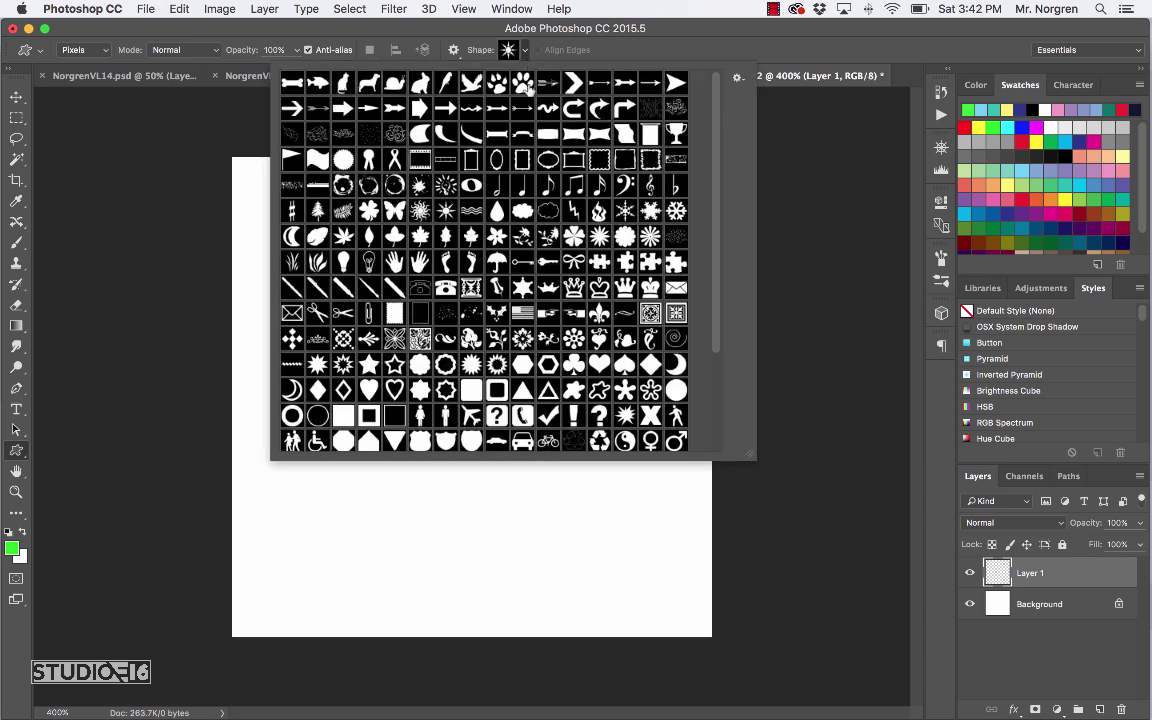
click(394, 210)
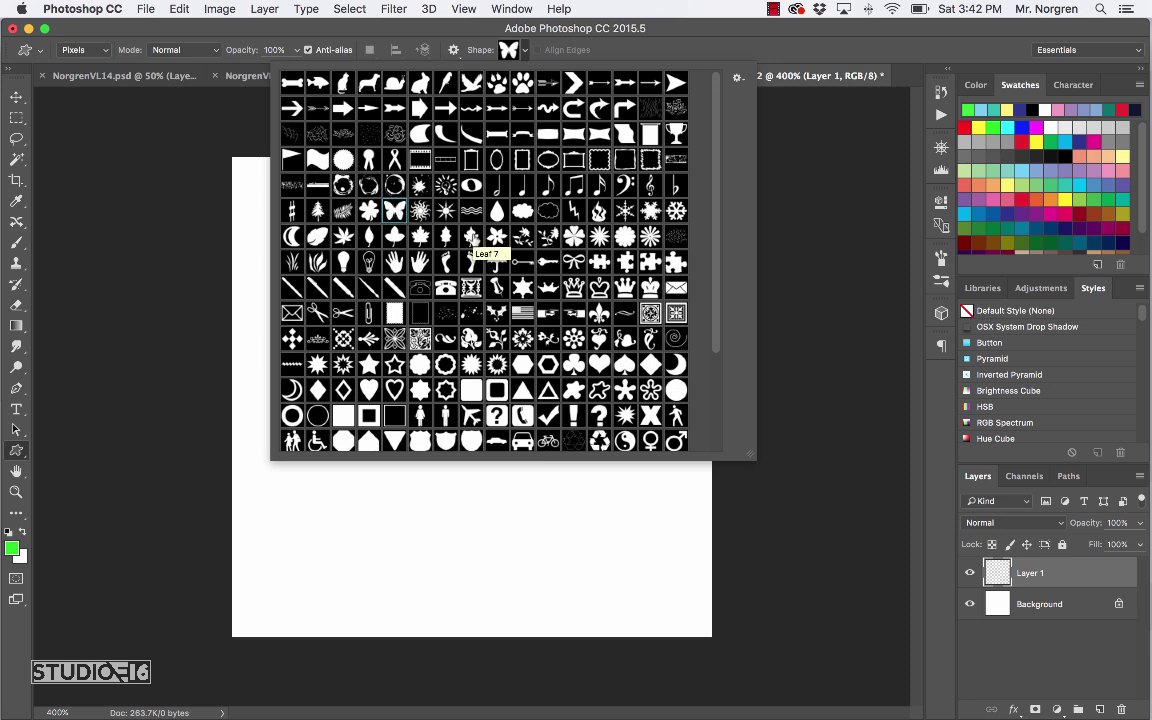
key(Escape)
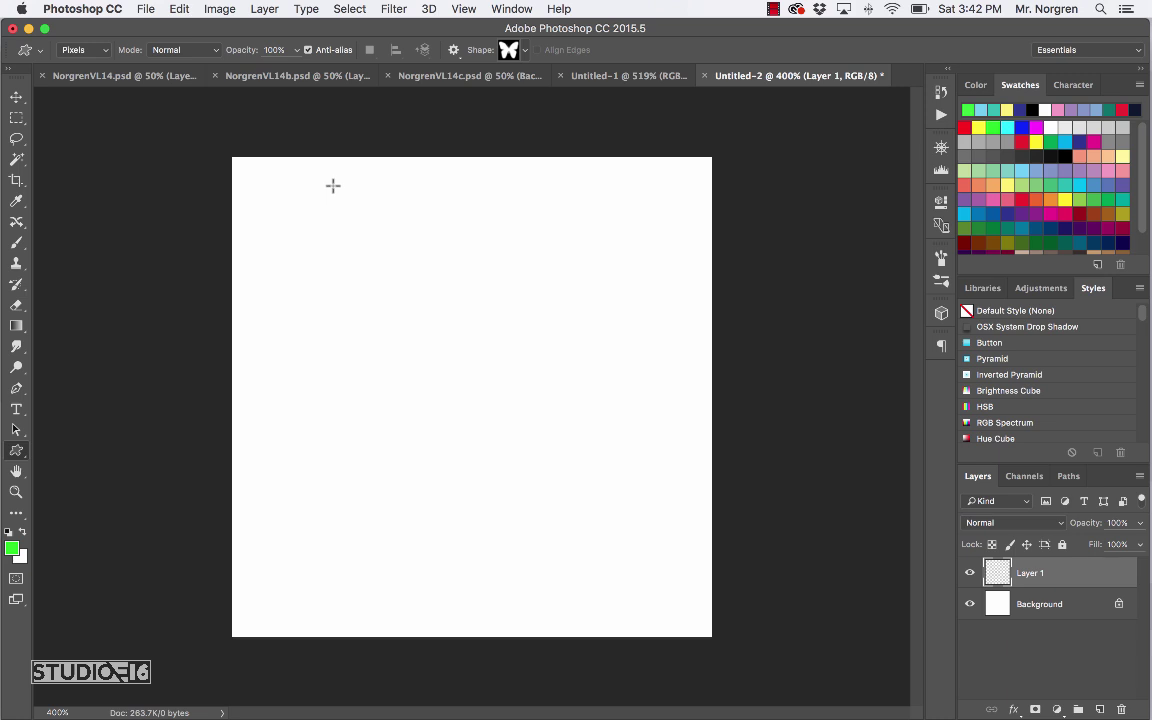
drag(265, 185, 674, 581)
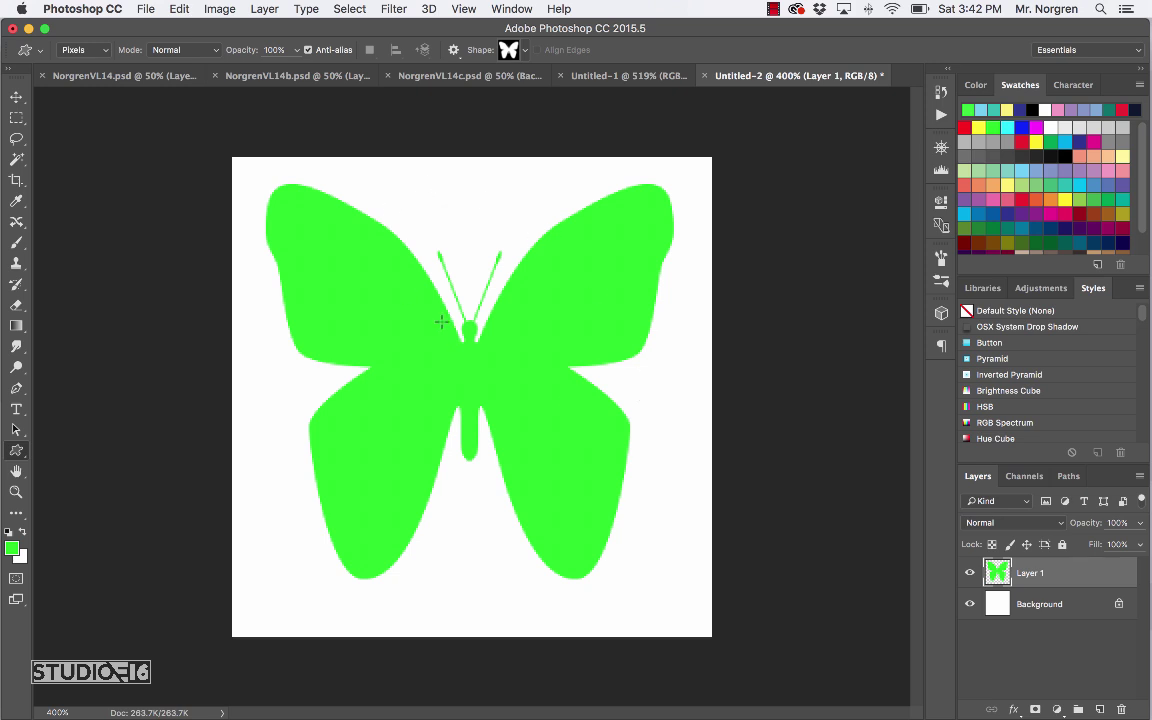
Step: Free-transform the butterfly to about 112.5% width and 117.4% height so it nearly fills the canvas with even margins
key(super+t)
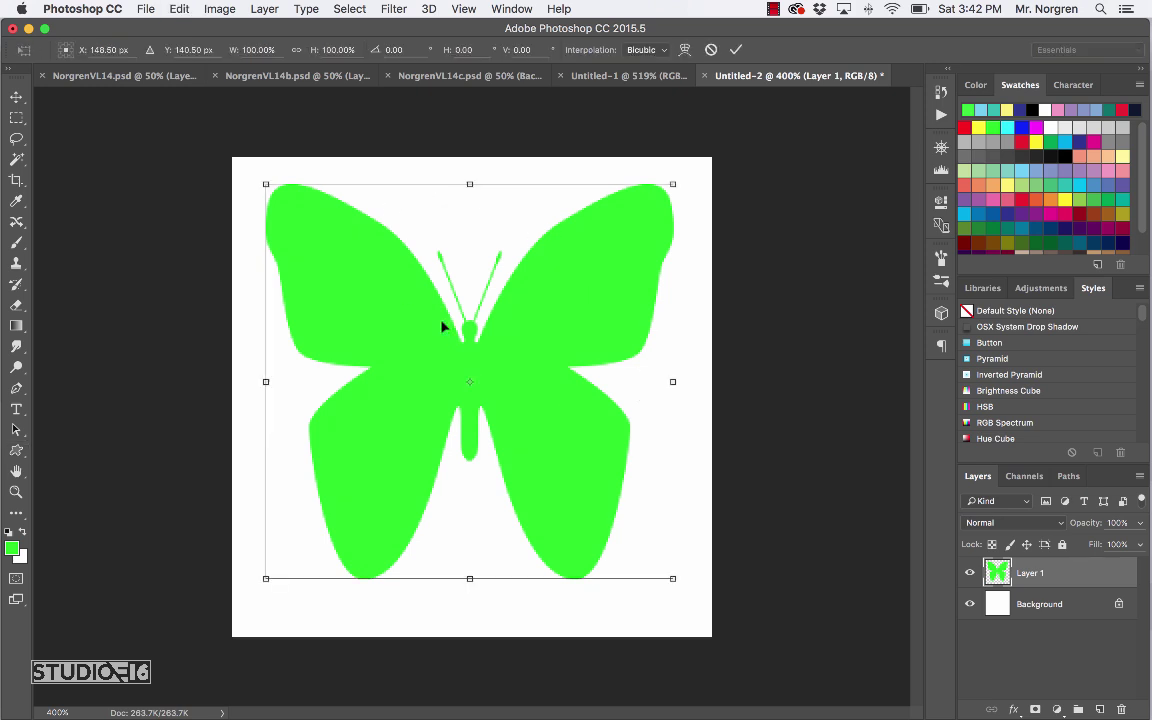
drag(266, 184, 241, 166)
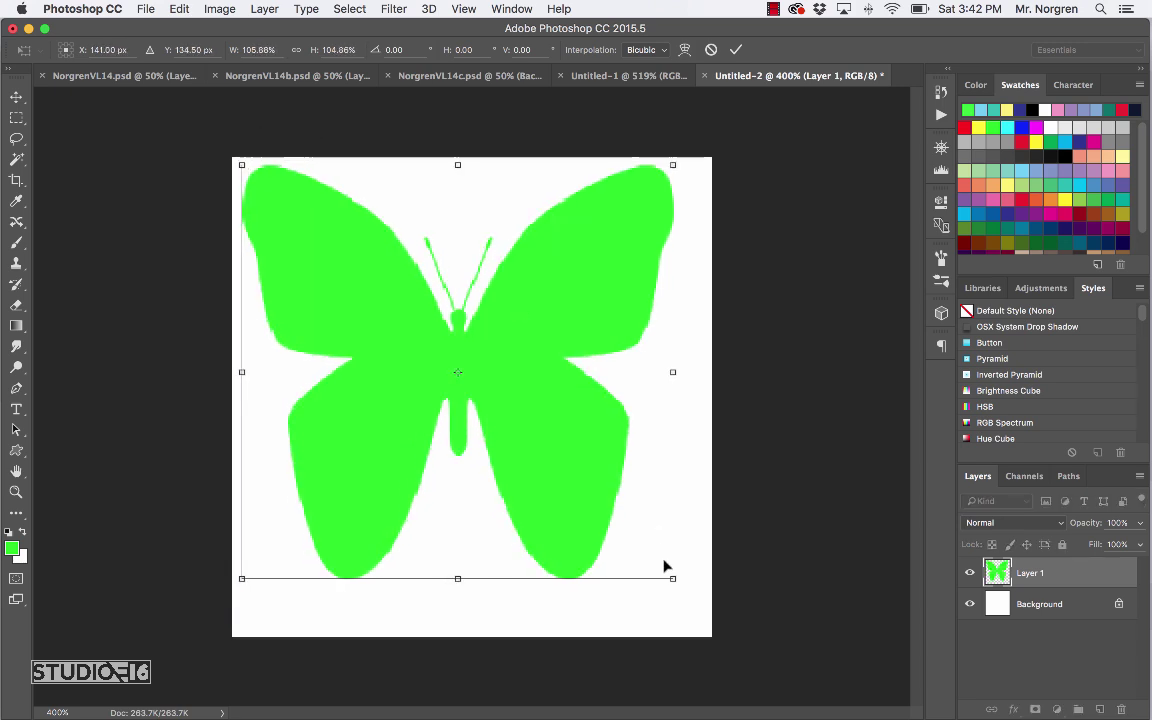
drag(673, 578, 700, 631)
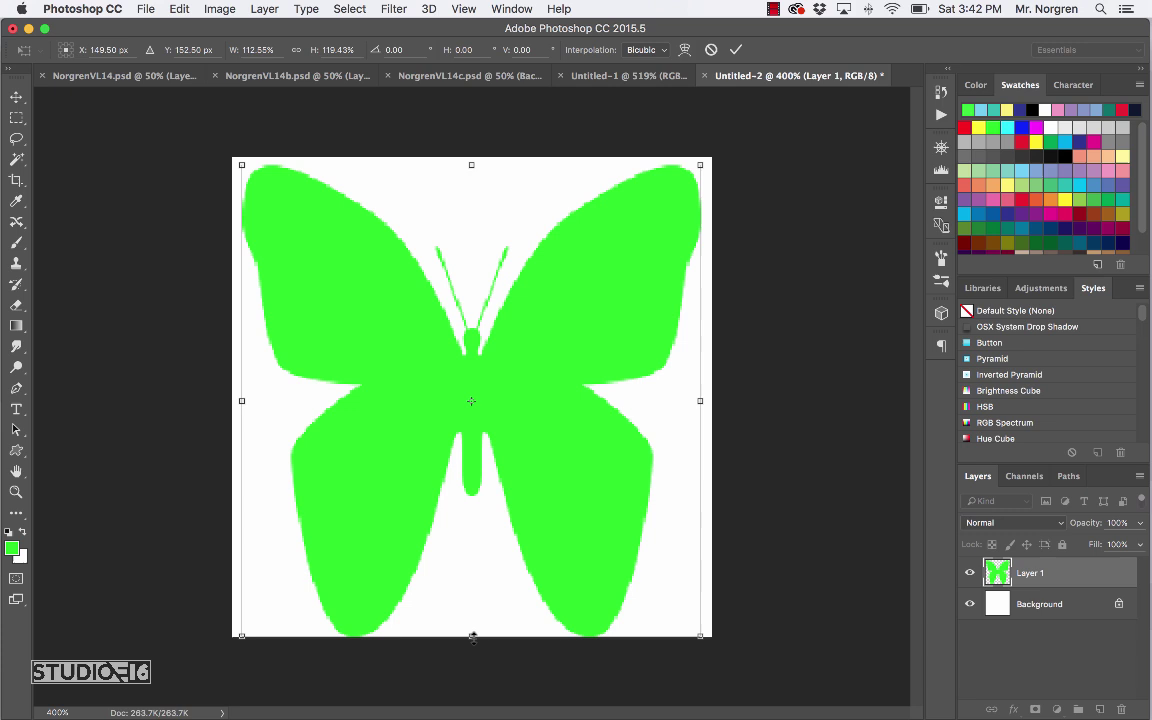
drag(471, 636, 471, 627)
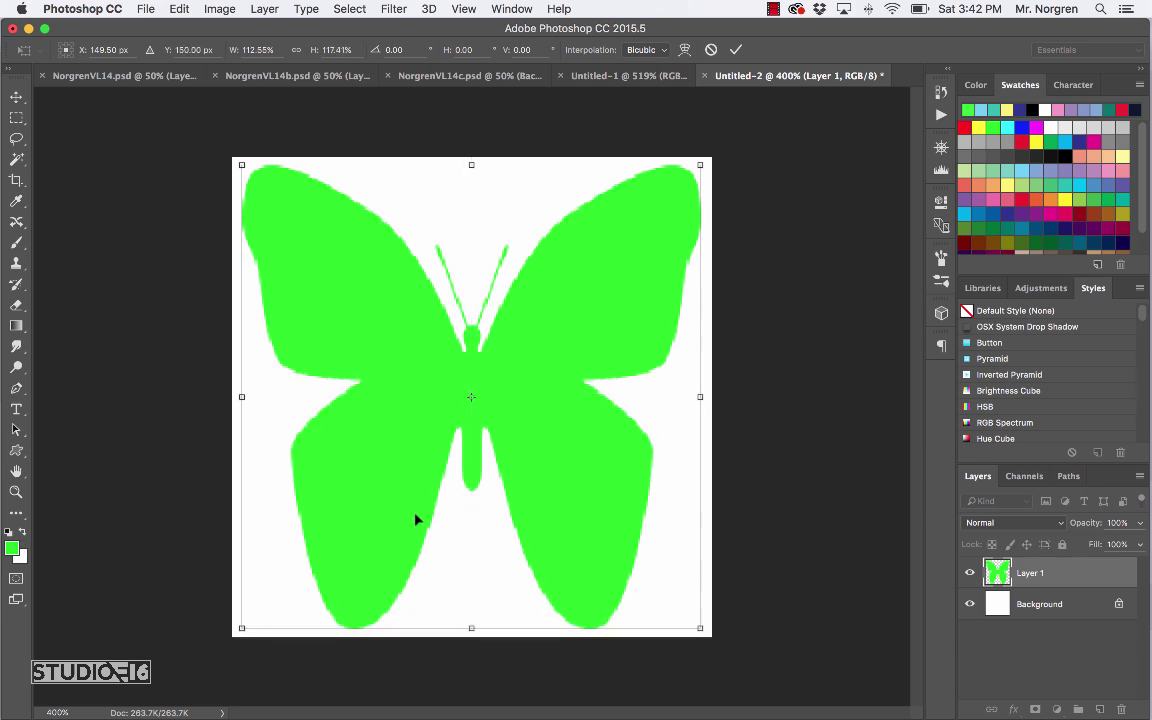
key(Return)
key(u)
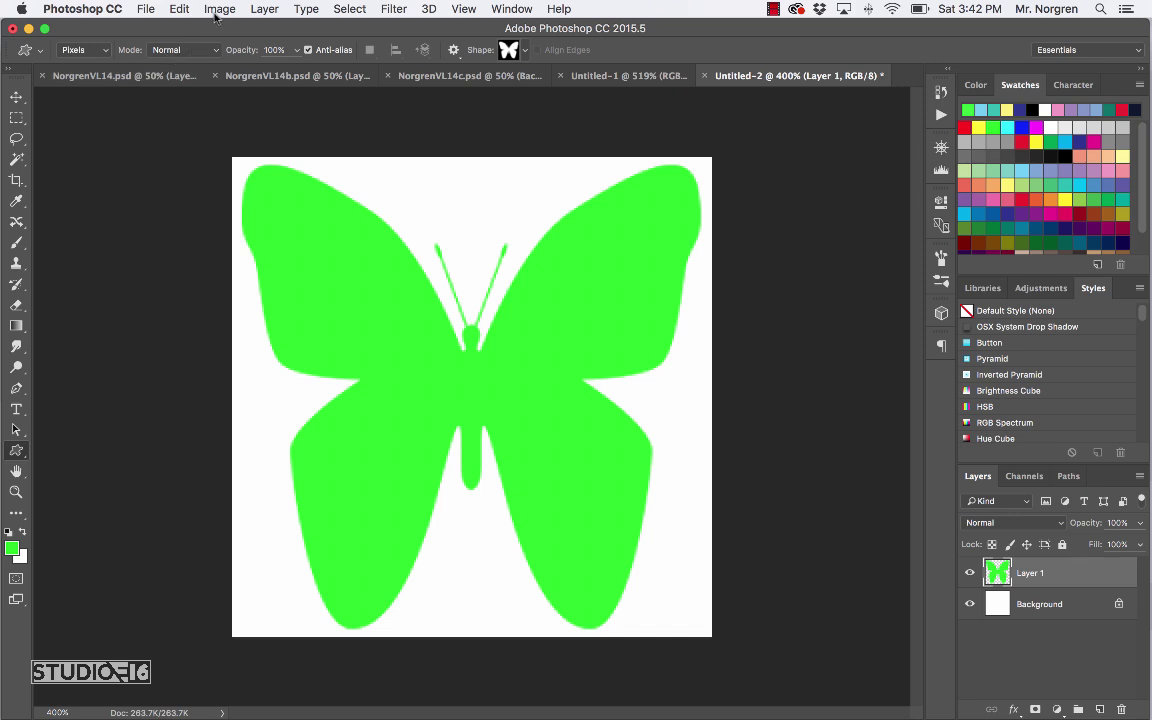
Step: Define the butterfly tile as a pattern named "butterfly"
click(180, 10)
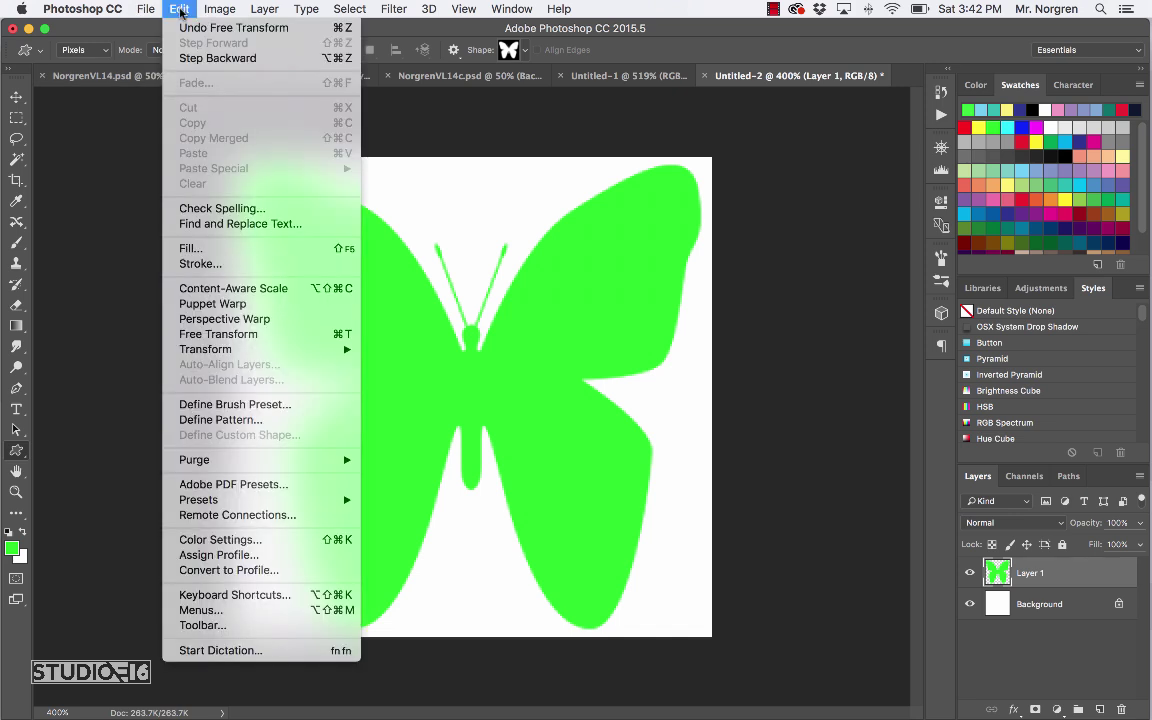
click(245, 421)
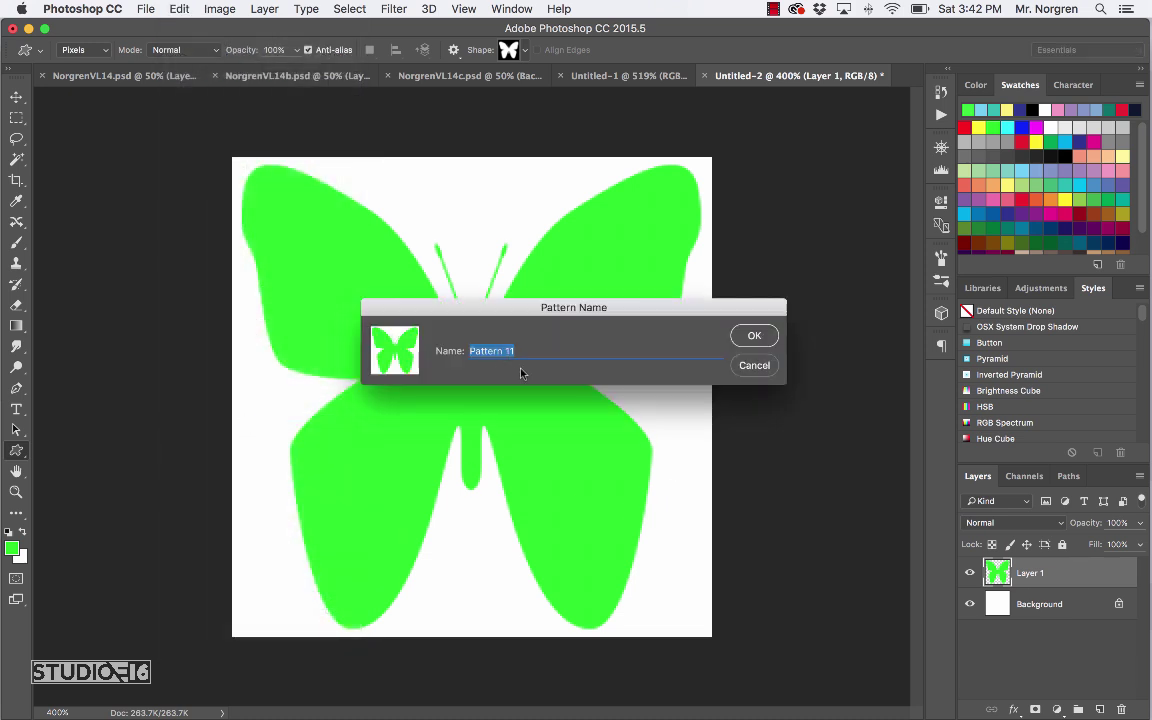
text(butterfly)
key(Return)
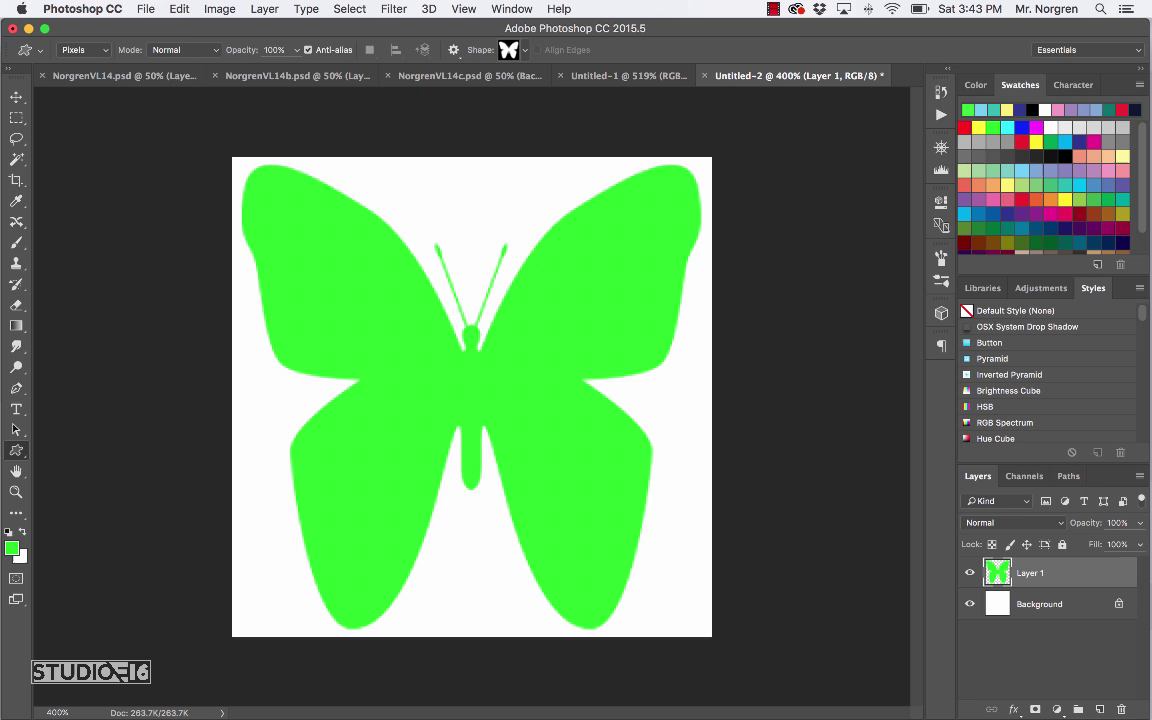
Step: Create a 10 × 10 inch RGB document at 300 pixels/inch with a white background, and add an empty layer
key(super+n)
key(Tab)
text(10)
key(Tab)
text(1)
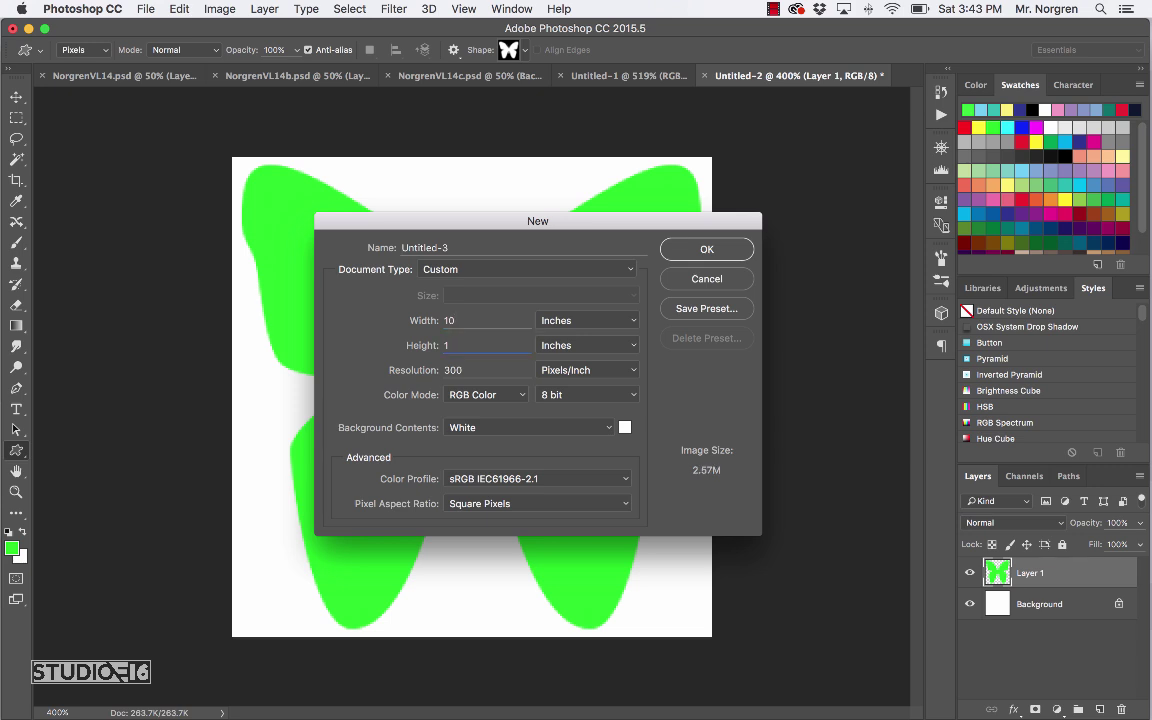
text(0)
click(725, 250)
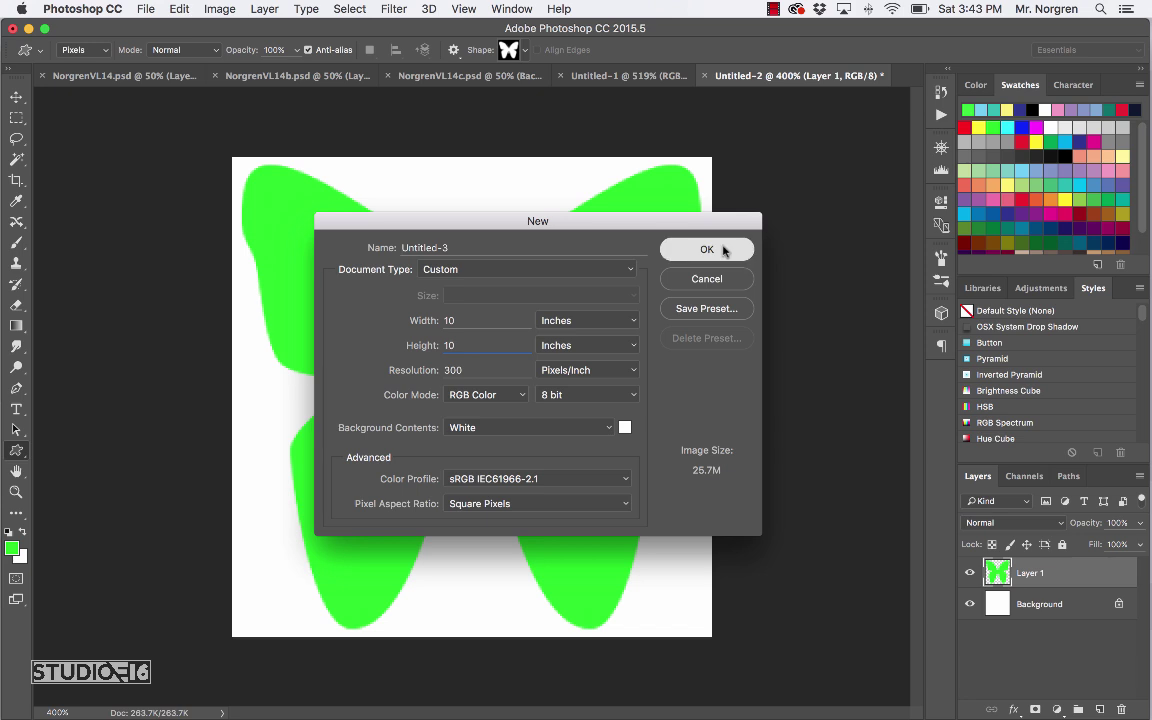
click(723, 250)
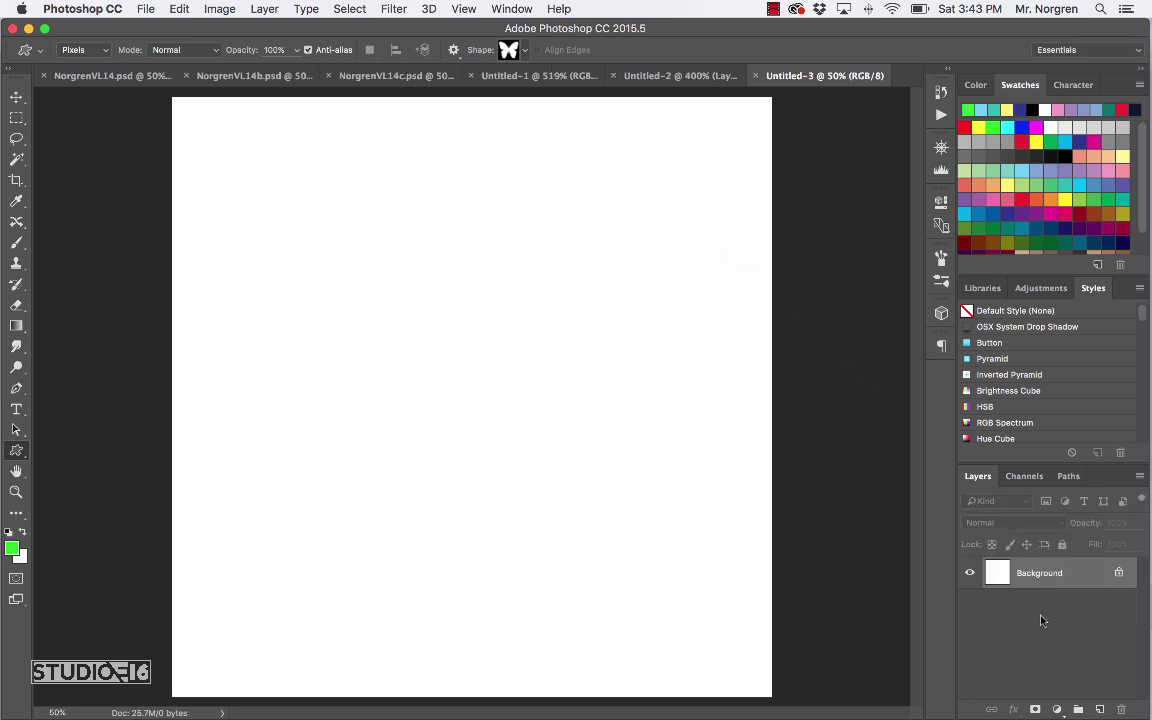
click(1100, 709)
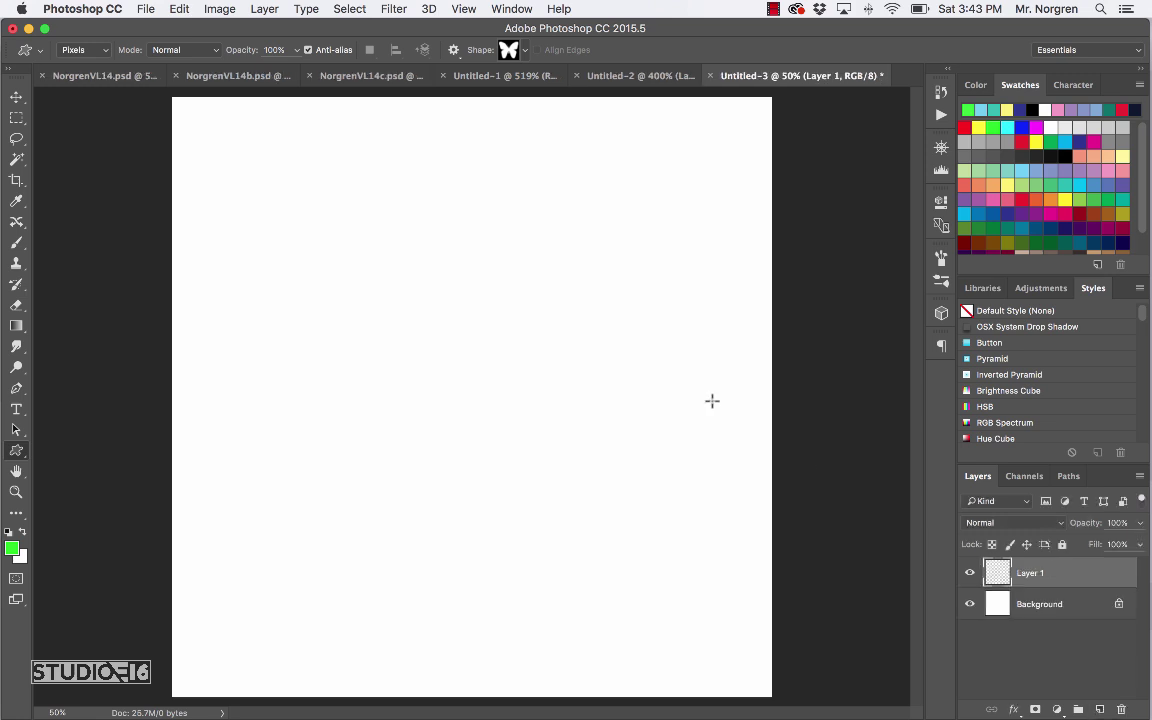
Step: Fill the empty layer with the green butterfly custom pattern in Normal mode at 100% opacity, with the Script option disabled
click(180, 12)
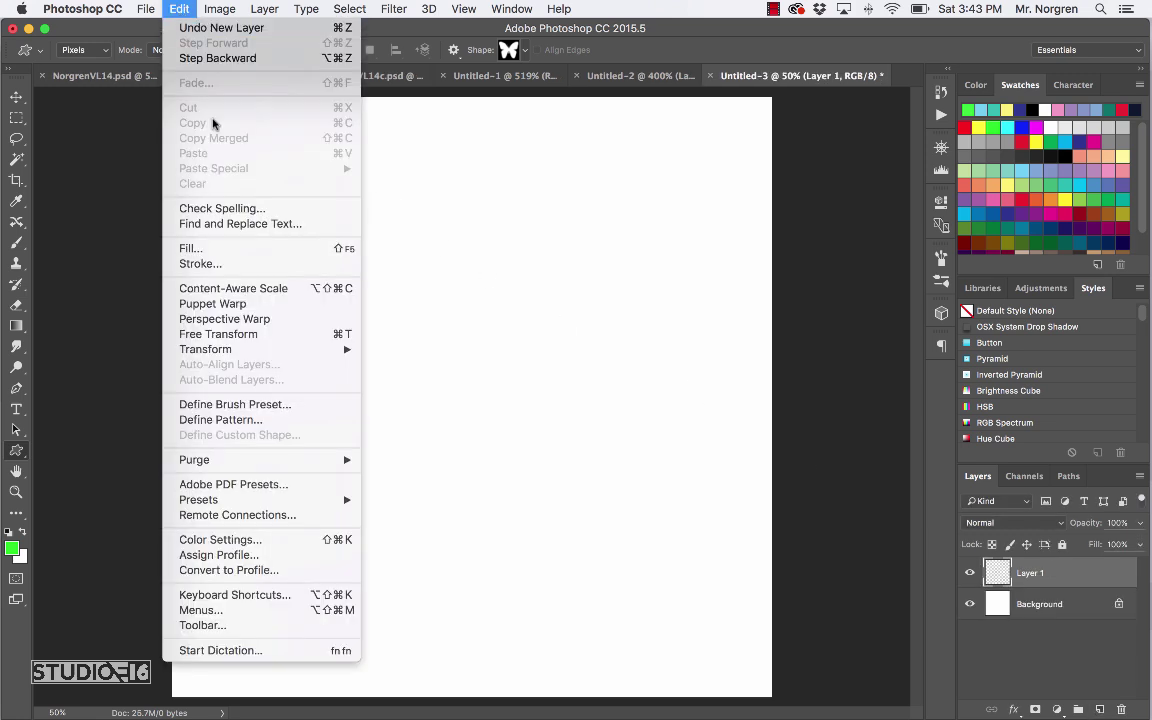
click(200, 251)
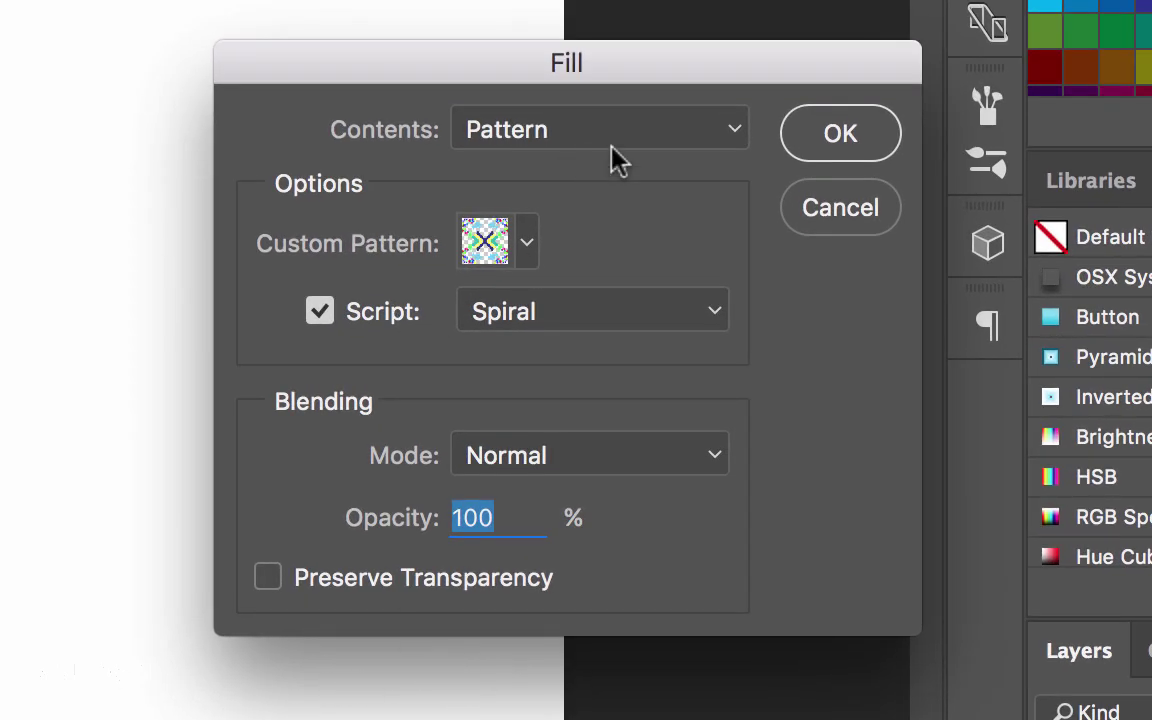
click(733, 140)
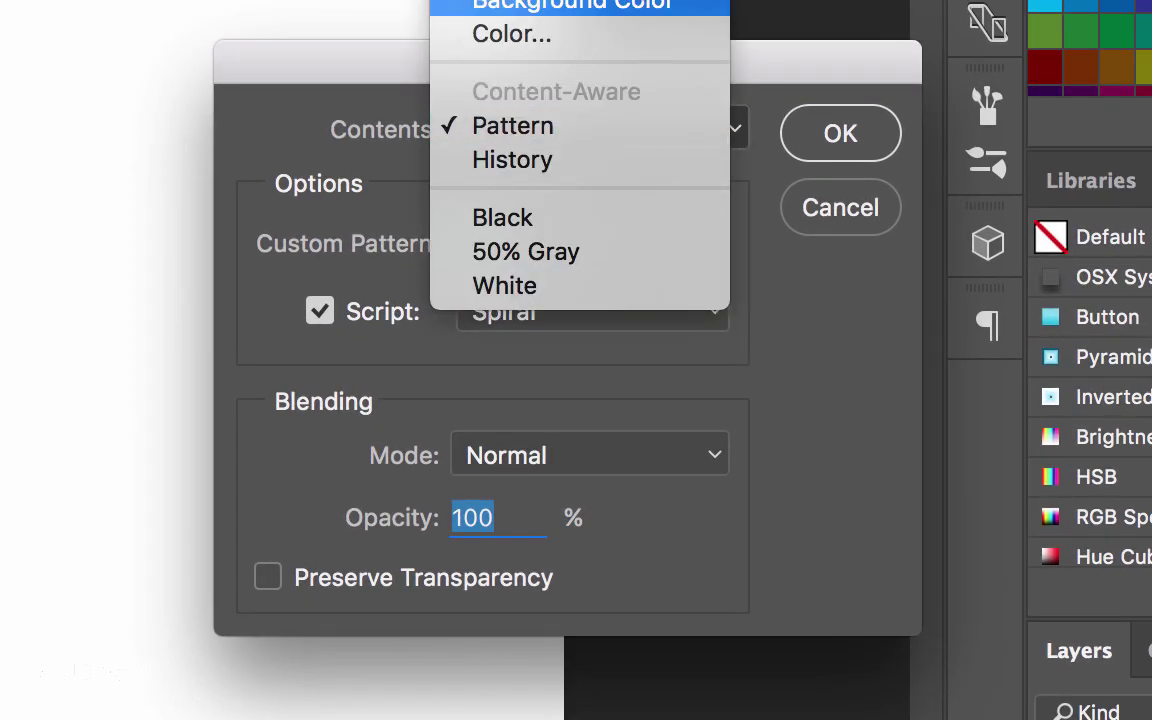
click(566, 143)
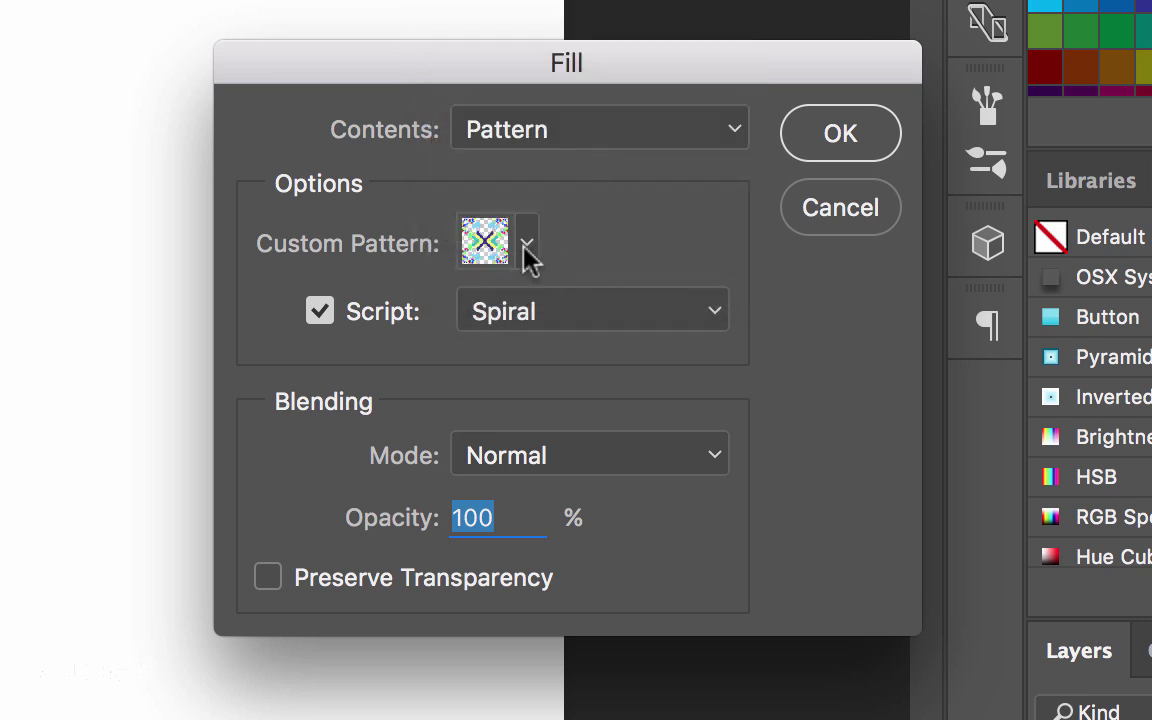
click(527, 252)
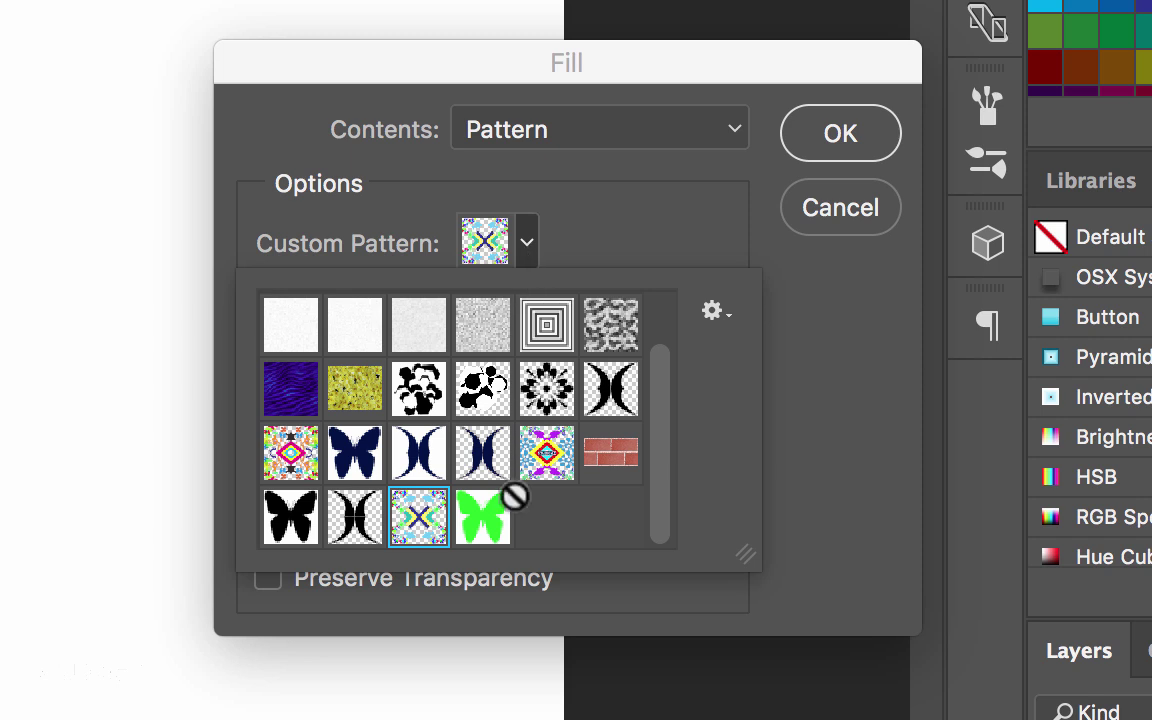
click(486, 530)
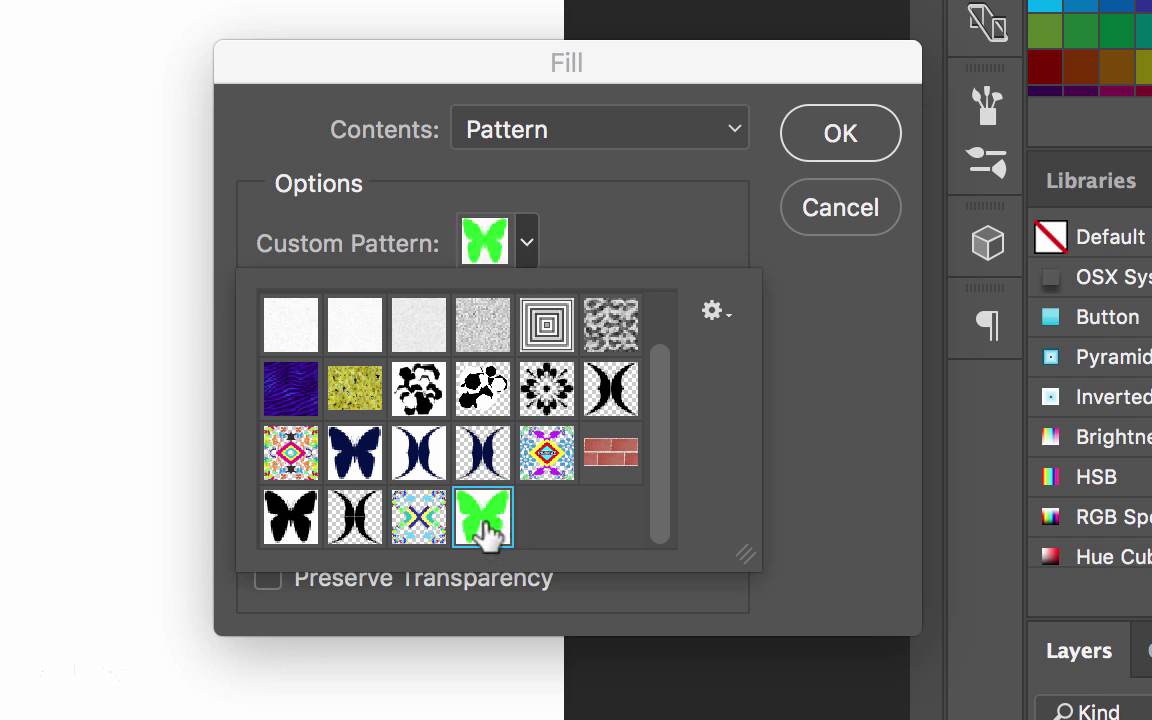
click(529, 254)
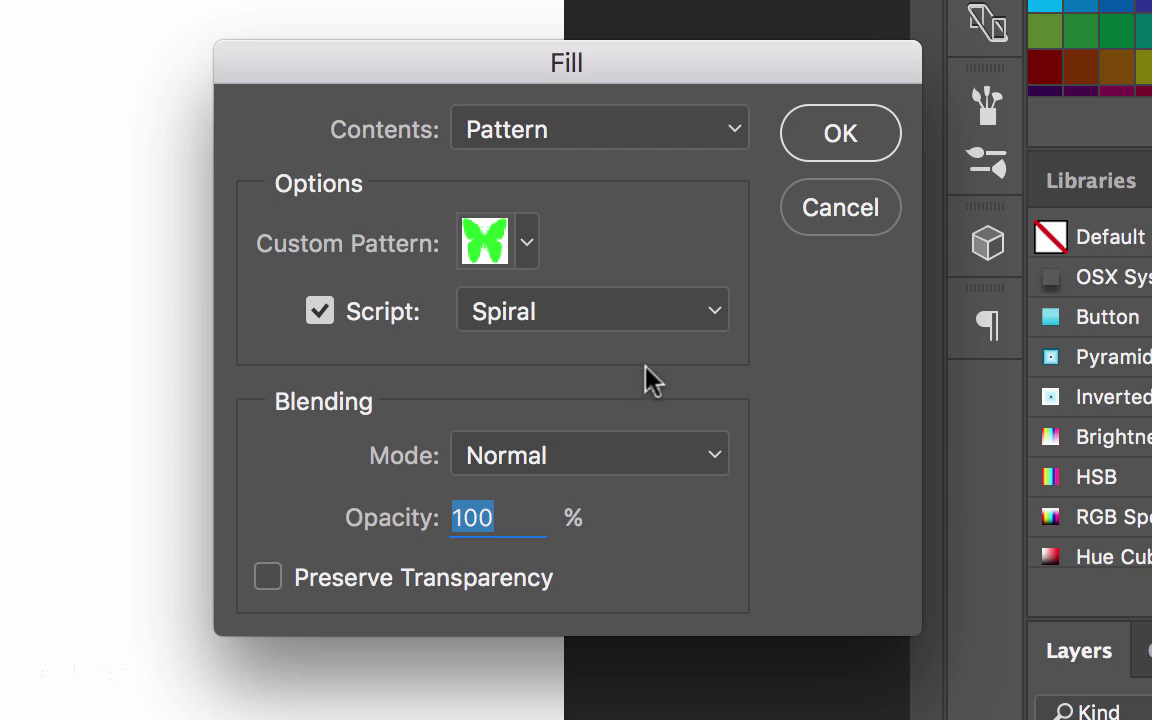
click(320, 312)
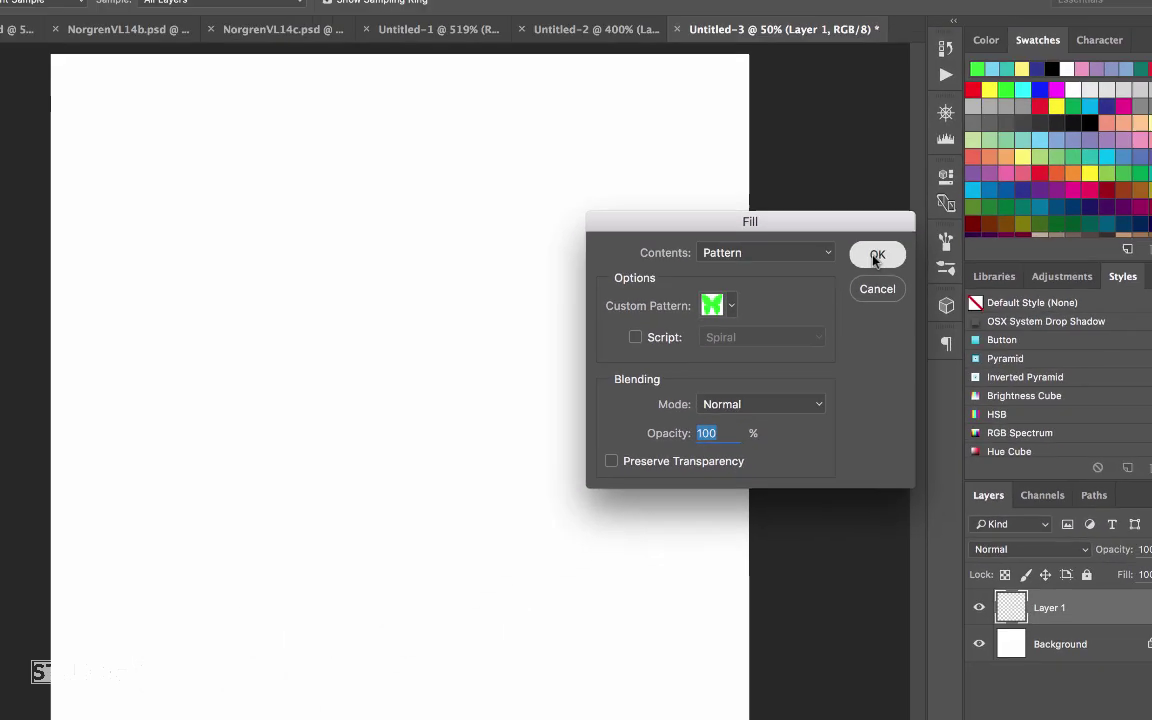
click(843, 160)
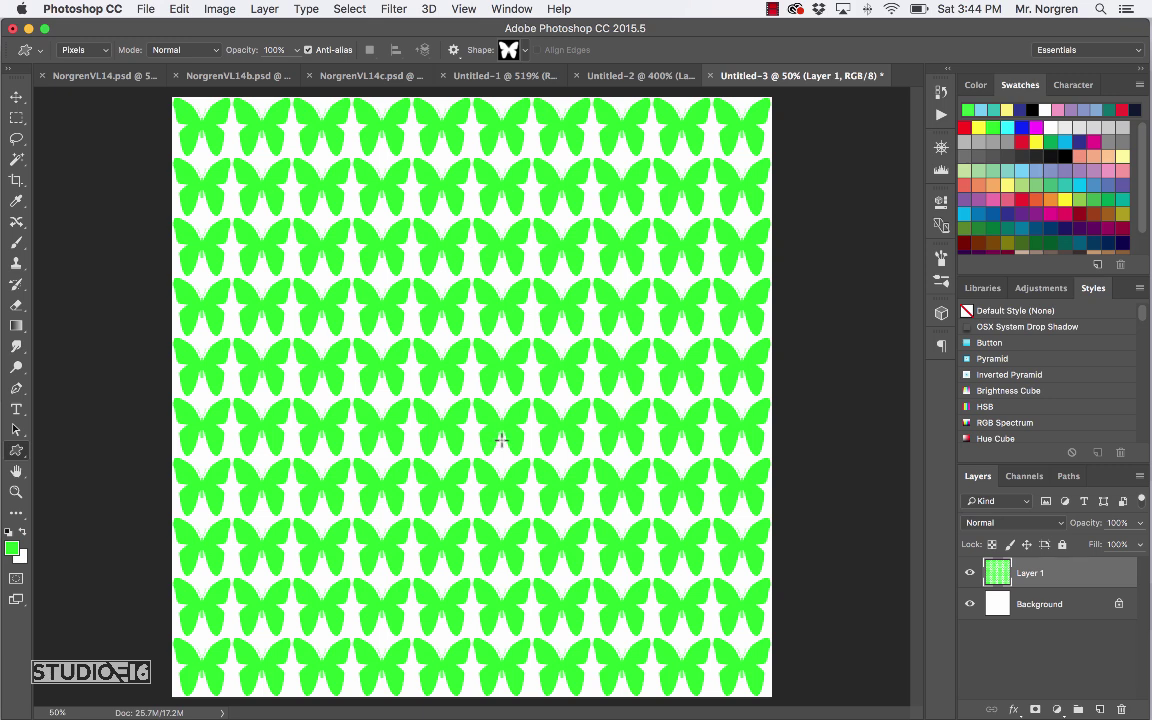
Step: Save the butterfly pattern document in Photoshop format as NorgrenVL14 in the Norgren Video Lessons folder
key(super+s)
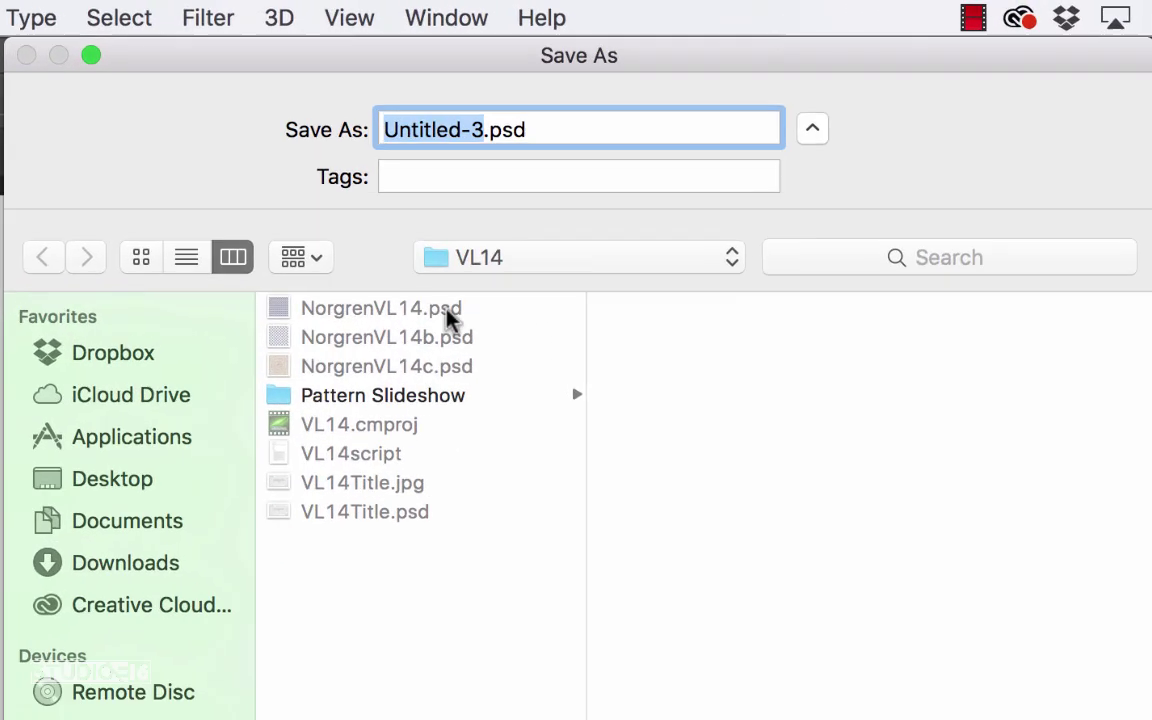
click(518, 127)
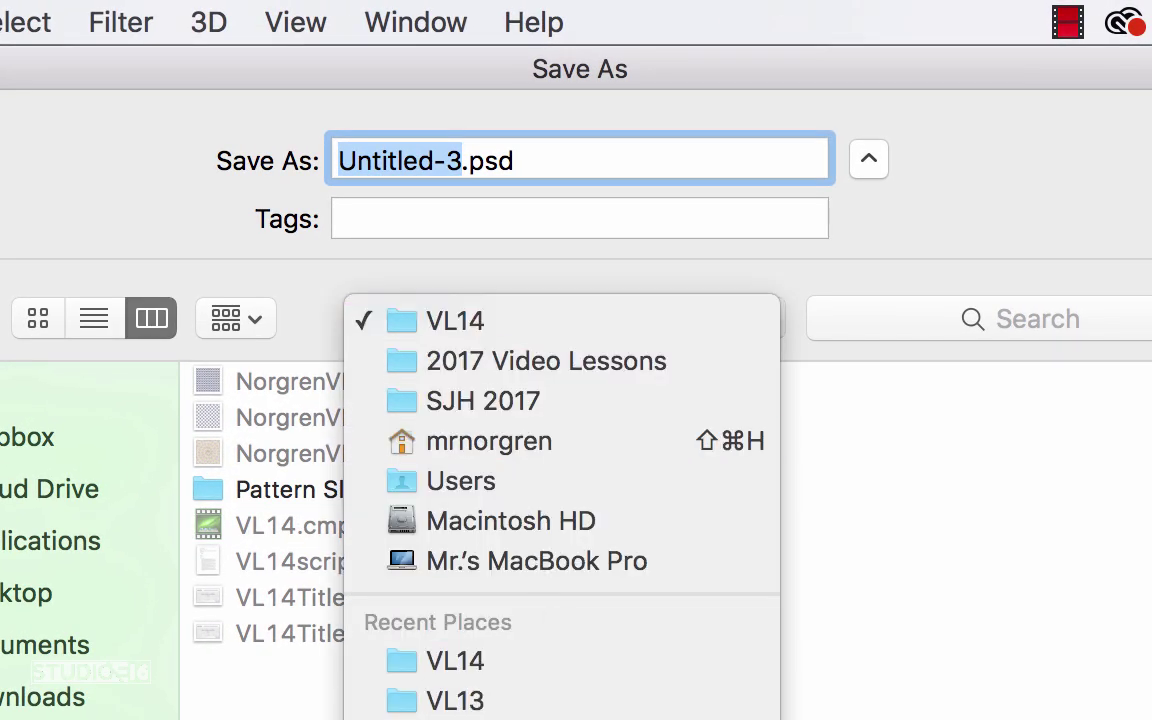
click(580, 712)
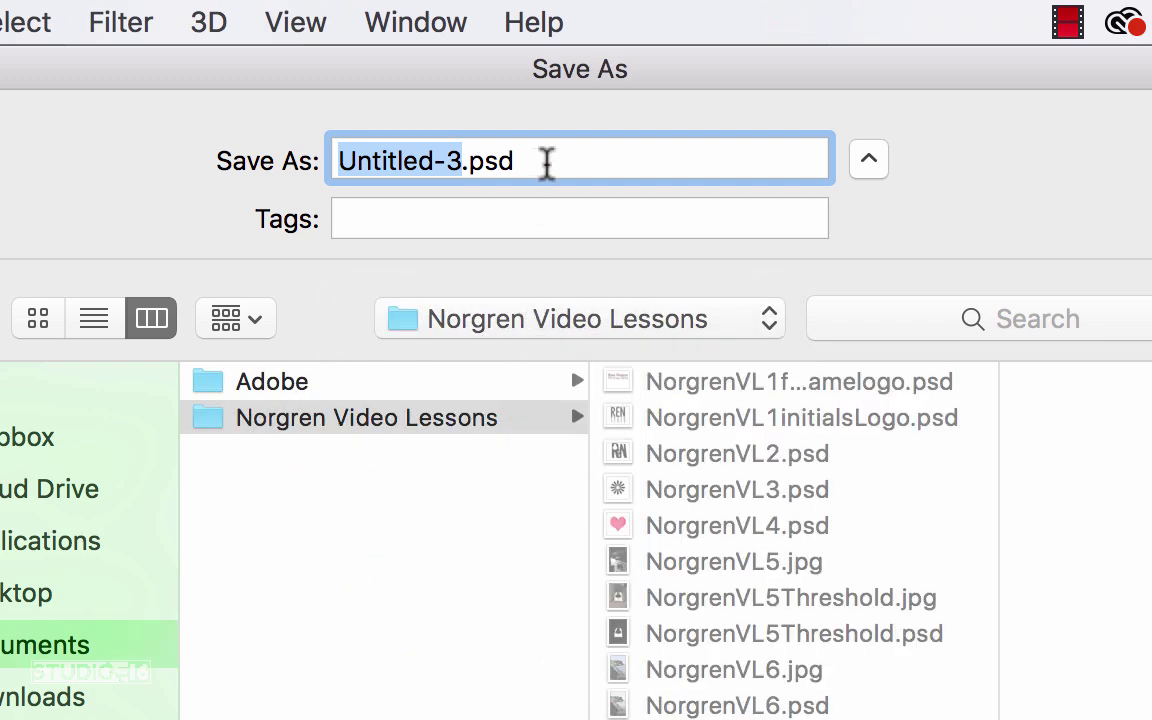
drag(548, 159, 287, 125)
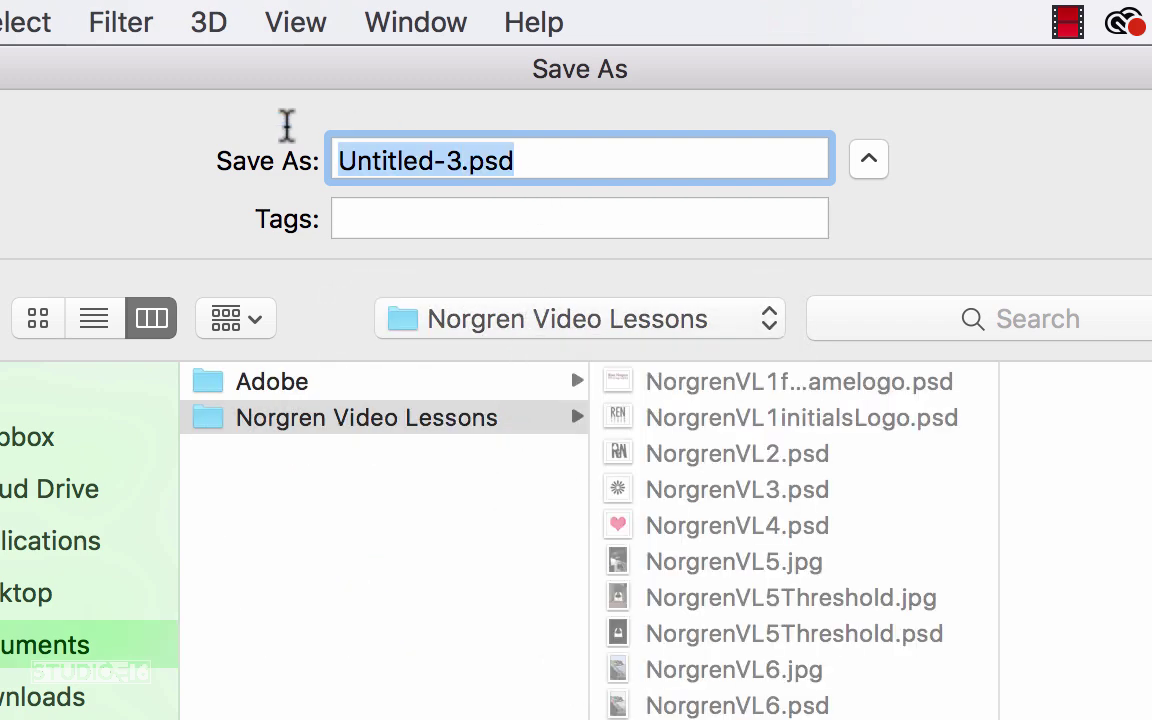
text(NorgrenVL)
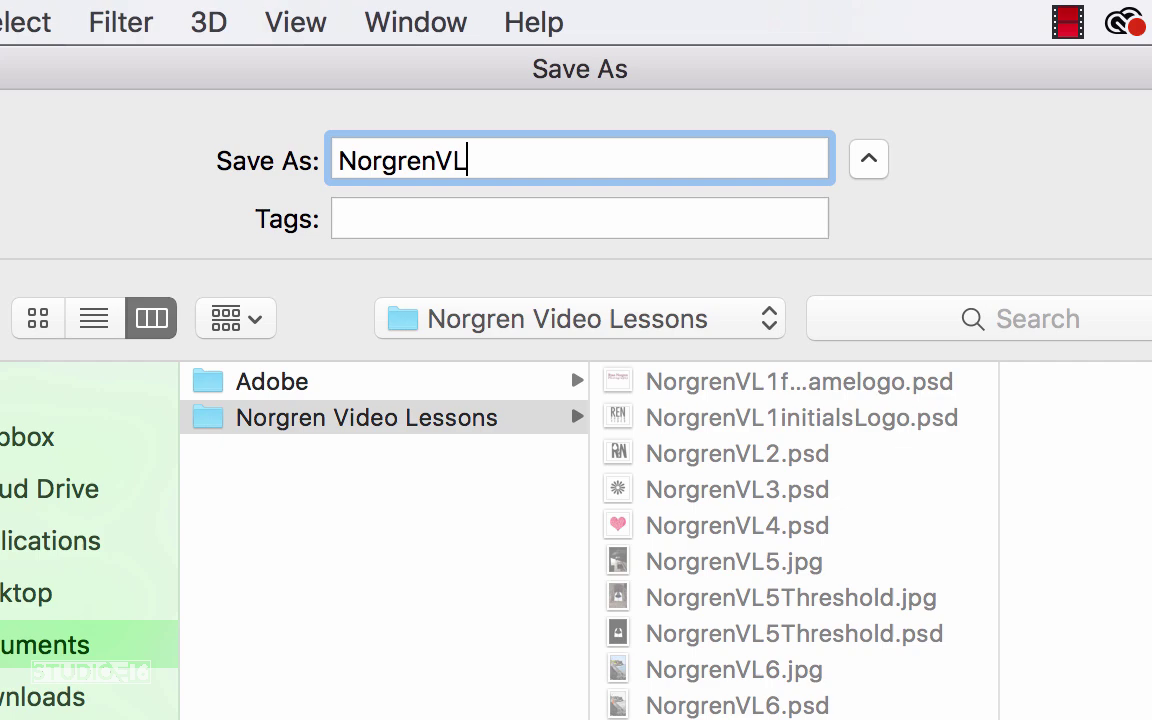
text(14)
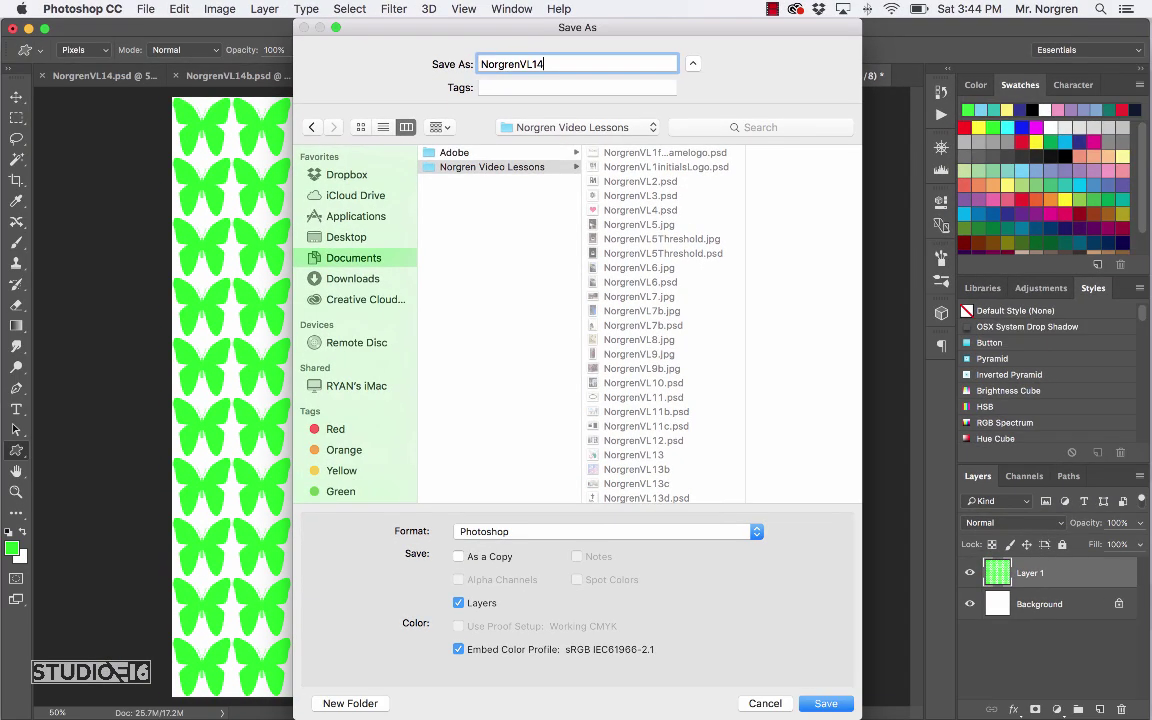
key(Return)
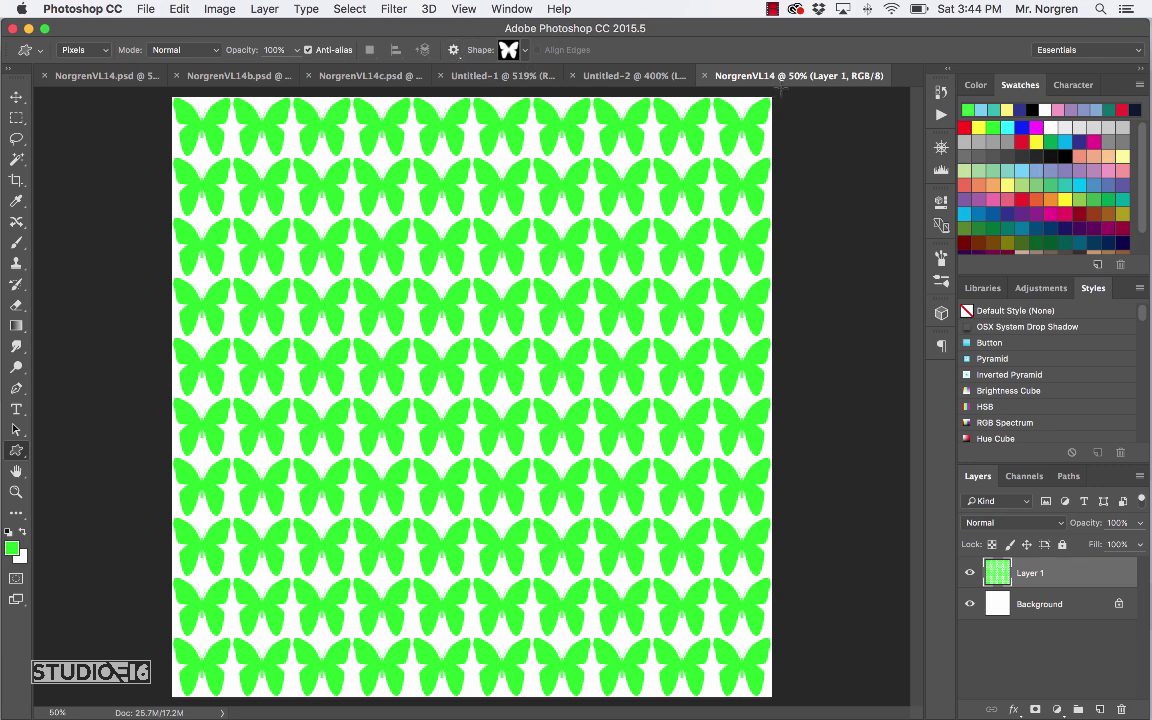
Step: Close the saved pattern document and delete the butterfly layer from the tile document, leaving only its white background
click(704, 76)
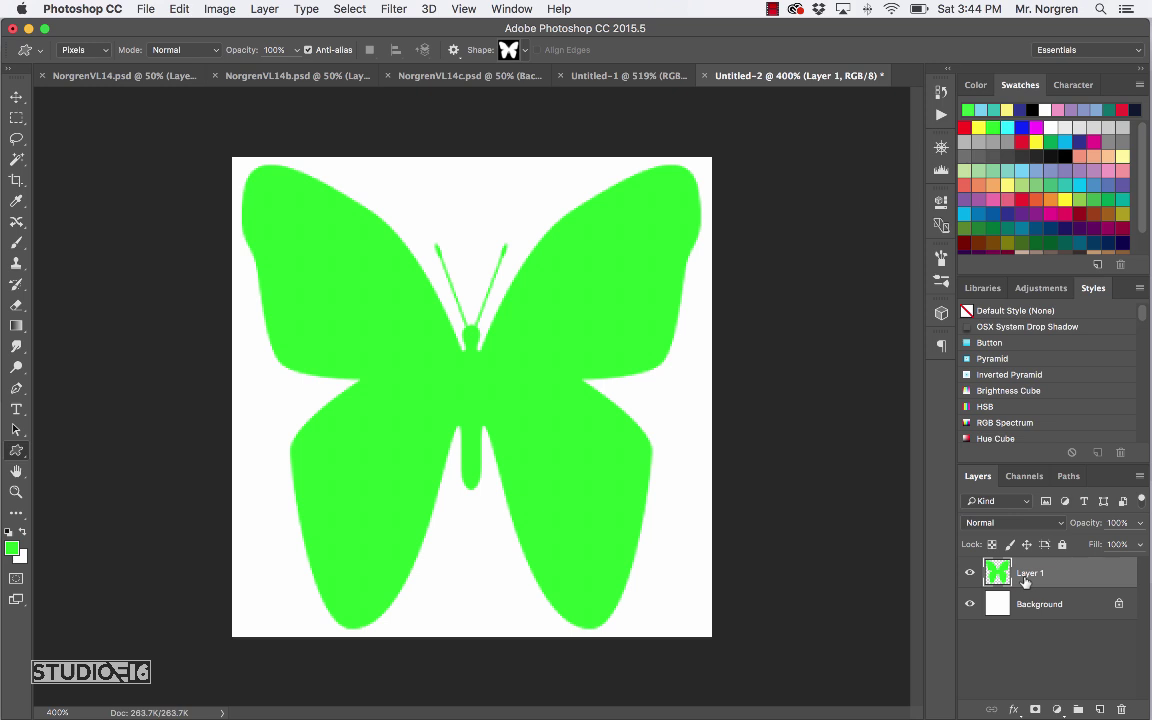
key(Delete)
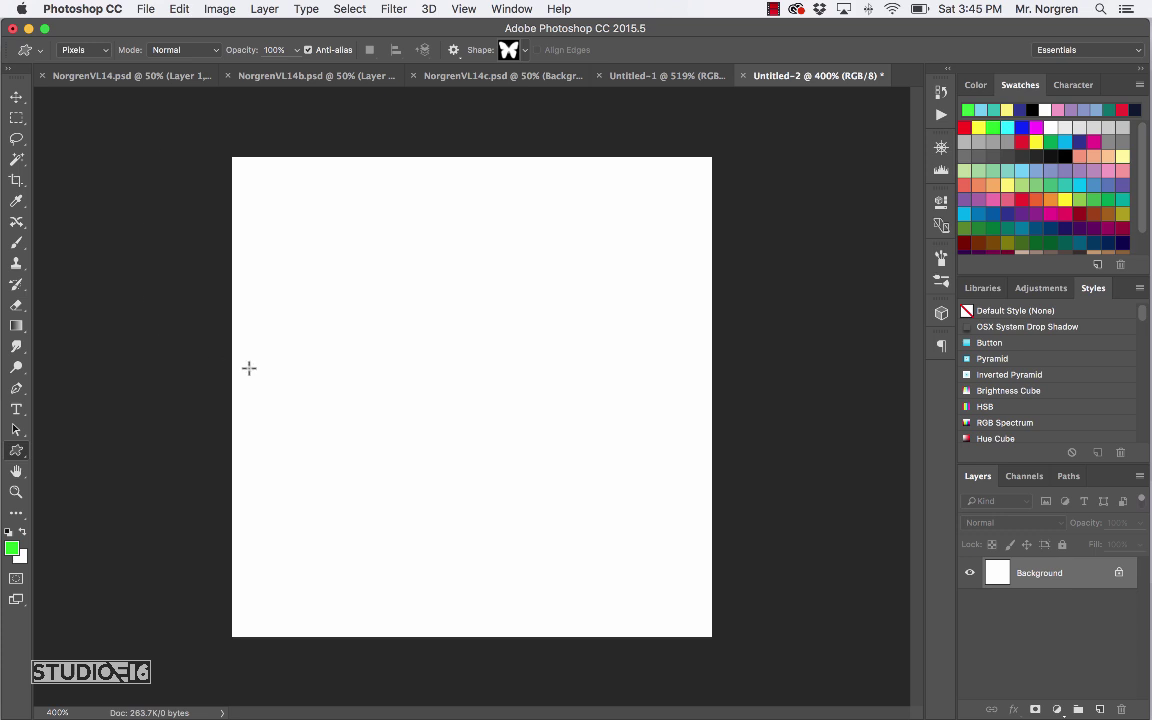
Step: Show the rulers and place a vertical guide through the horizontal centre of the tile canvas
key(super+r)
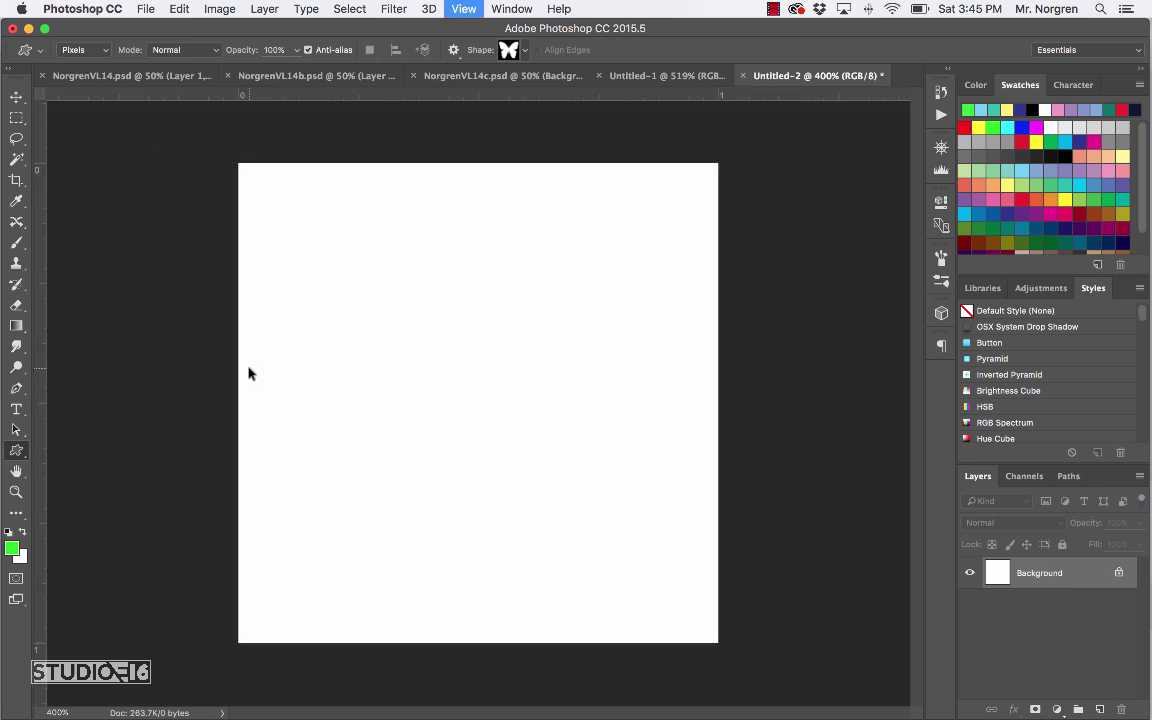
key(super+r)
key(super+r)
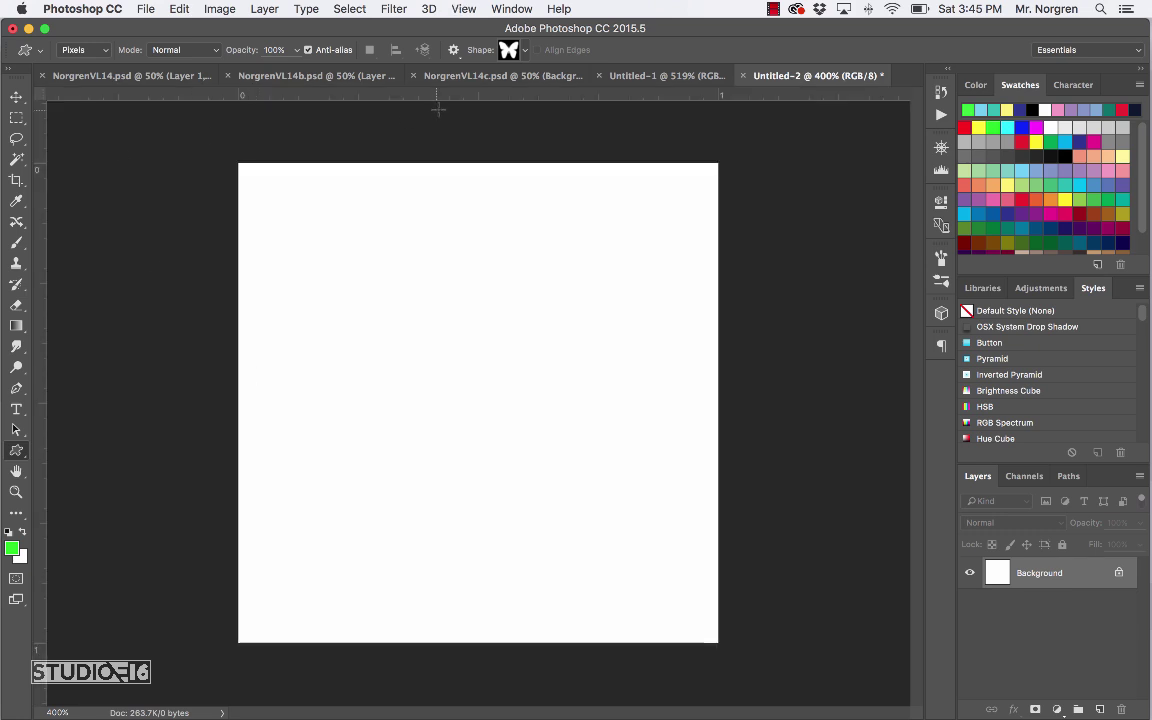
drag(450, 99, 470, 406)
key(Escape)
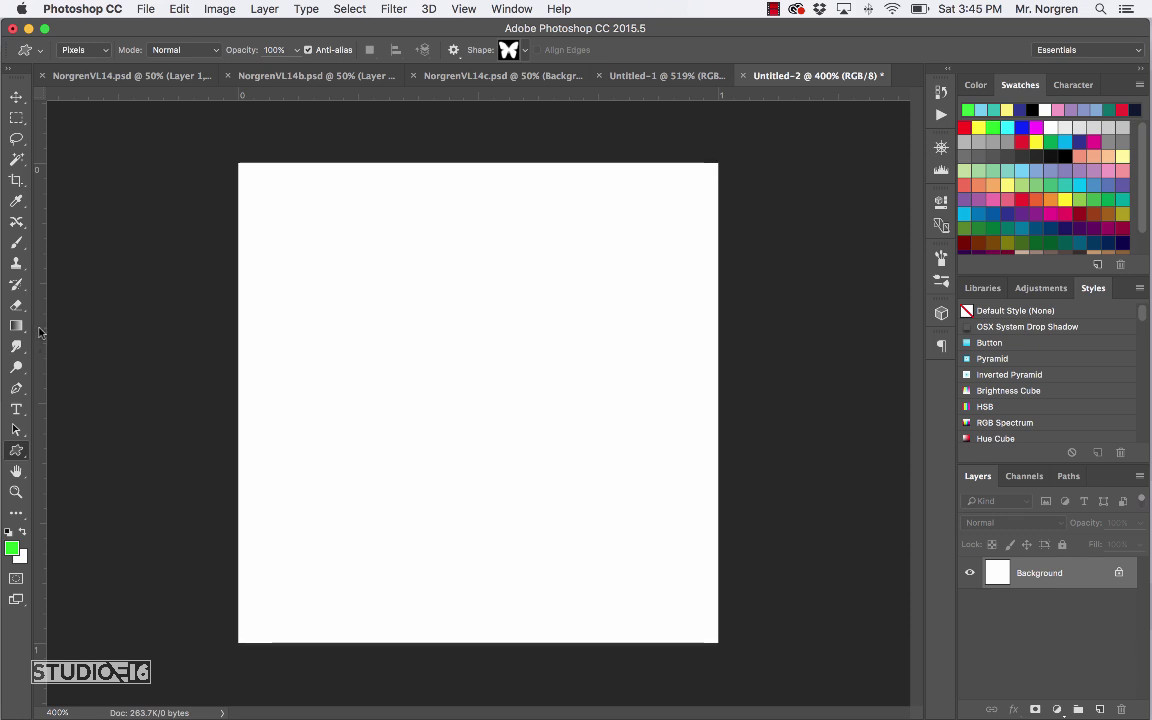
drag(40, 332, 478, 334)
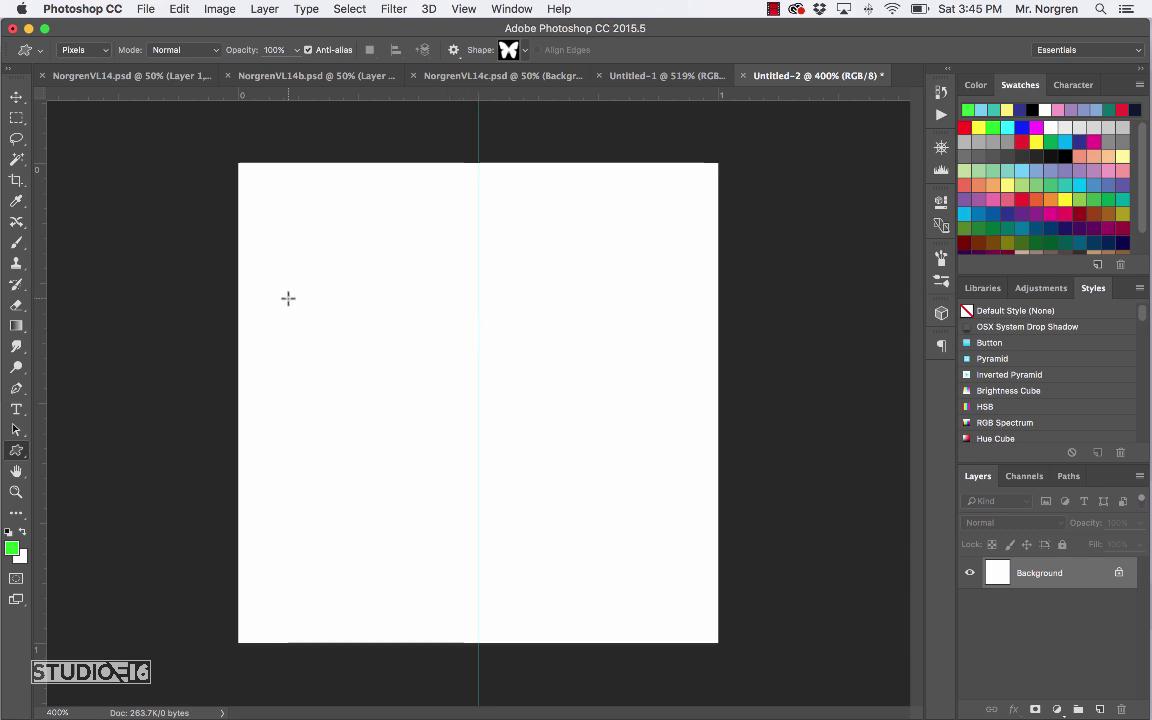
Step: With the Pen tool in Path mode, draw a convex curve from the canvas's top-left corner to its centre, with a vertical tangent on the guide
key(p)
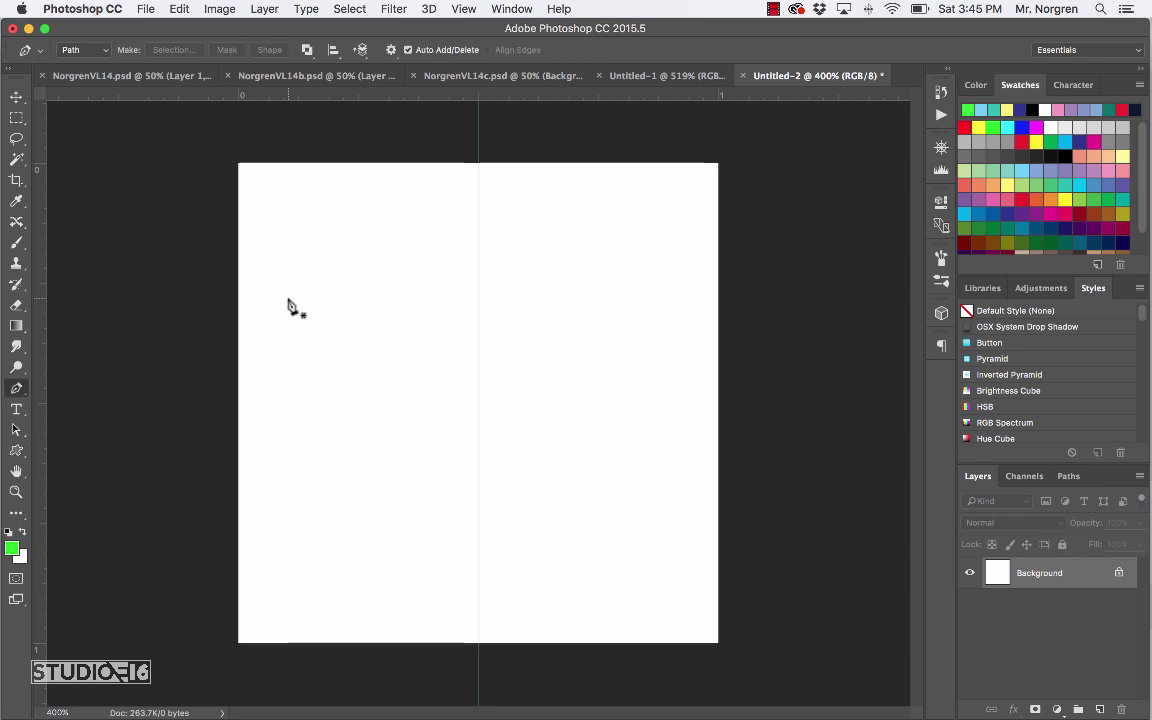
click(19, 393)
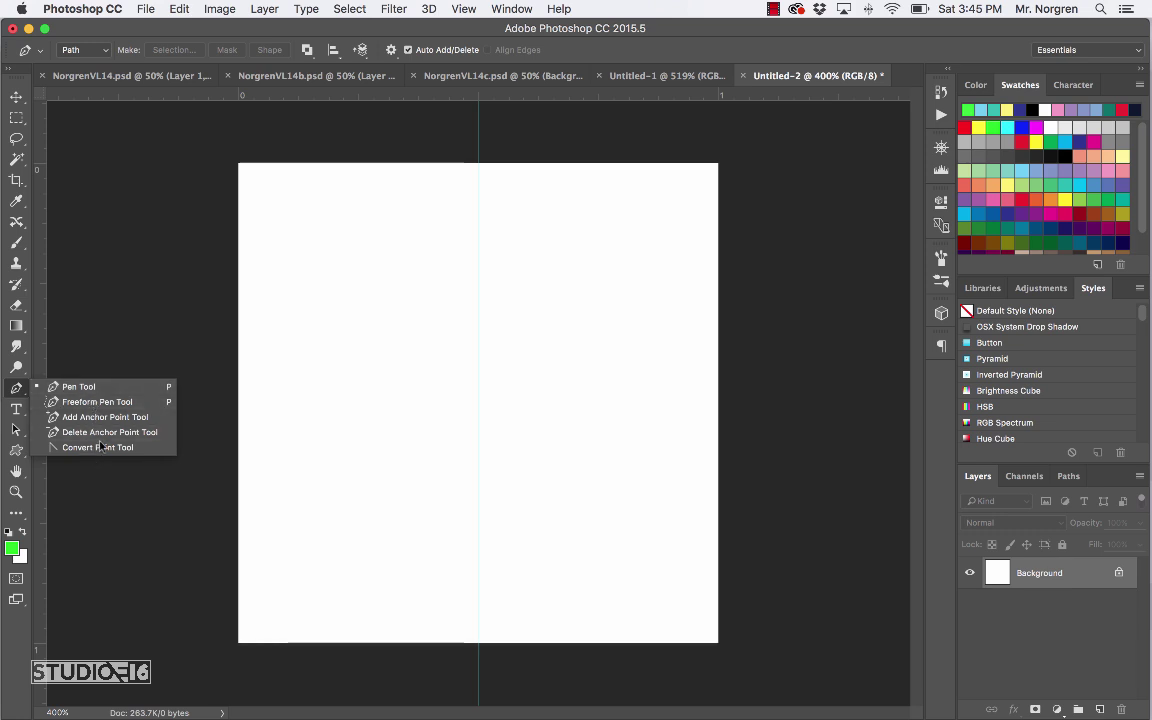
click(90, 390)
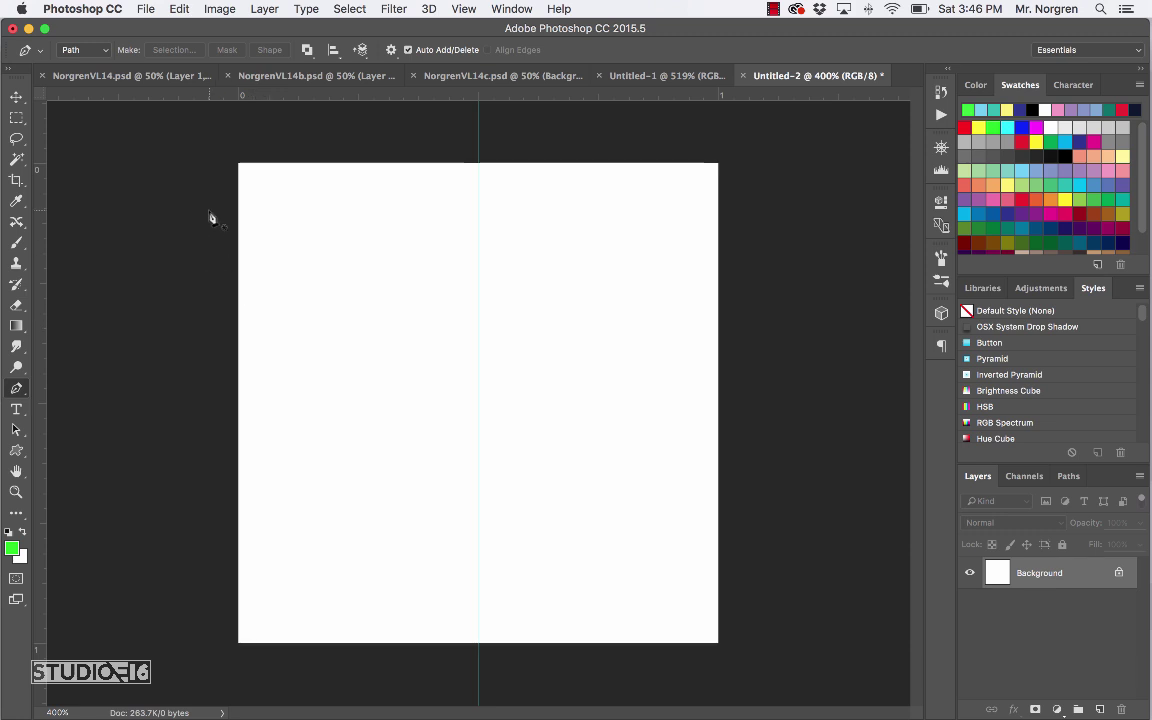
click(239, 164)
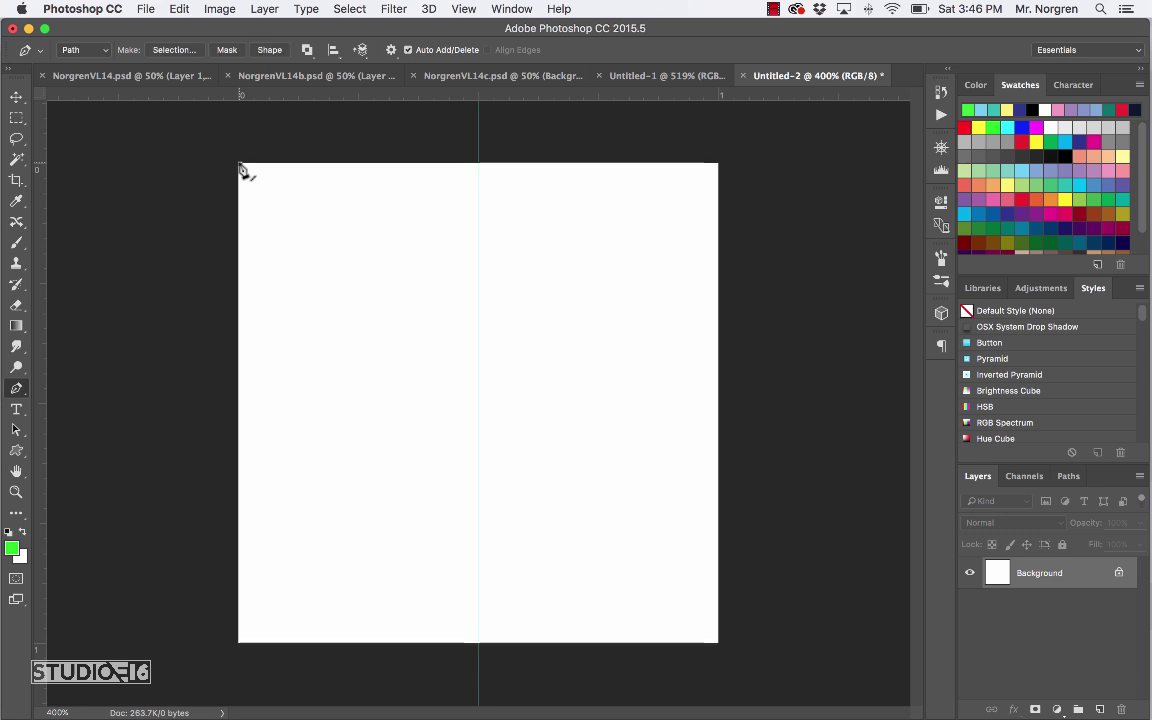
click(479, 408)
drag(479, 408, 479, 631)
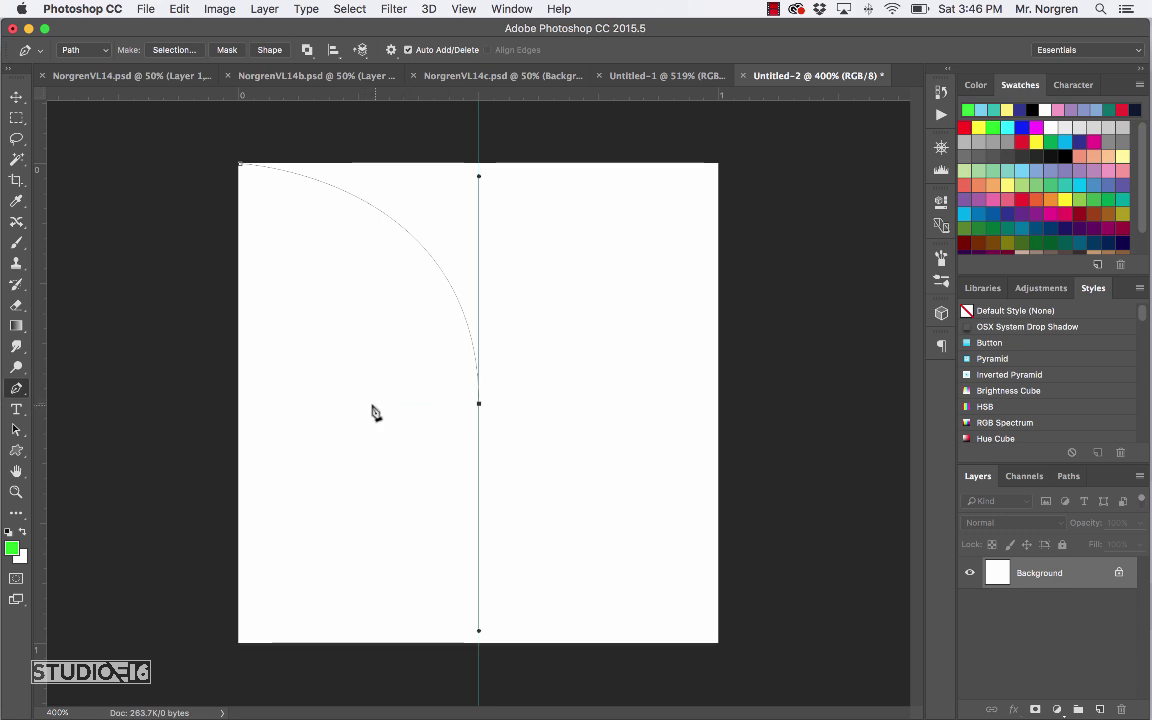
Step: Remove the centre anchor's outgoing handle and add a straight horizontal segment ending about a quarter inch left of the guide
drag(359, 403, 511, 476)
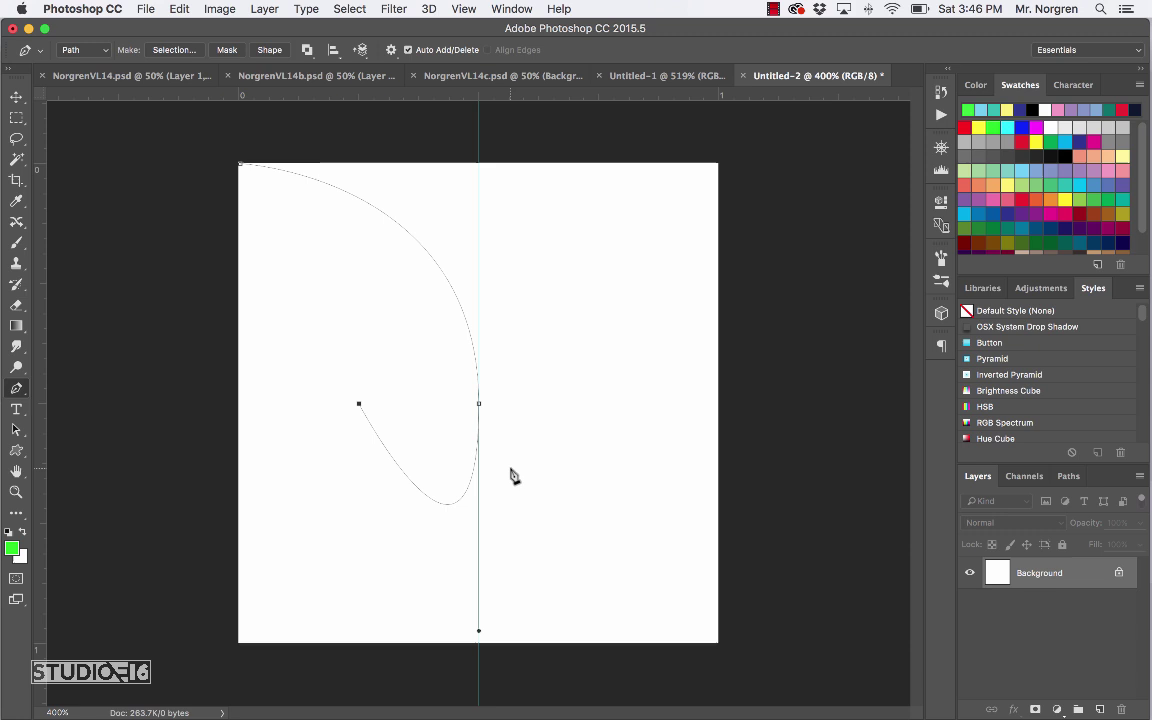
key(super+z)
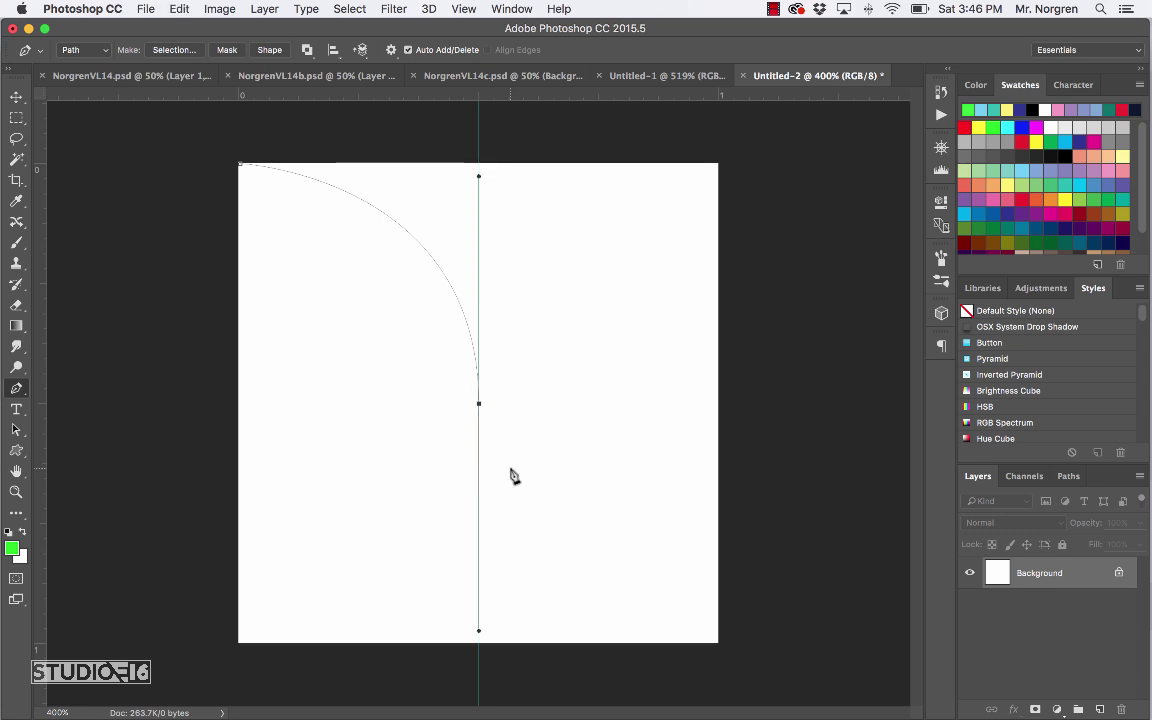
click(479, 405)
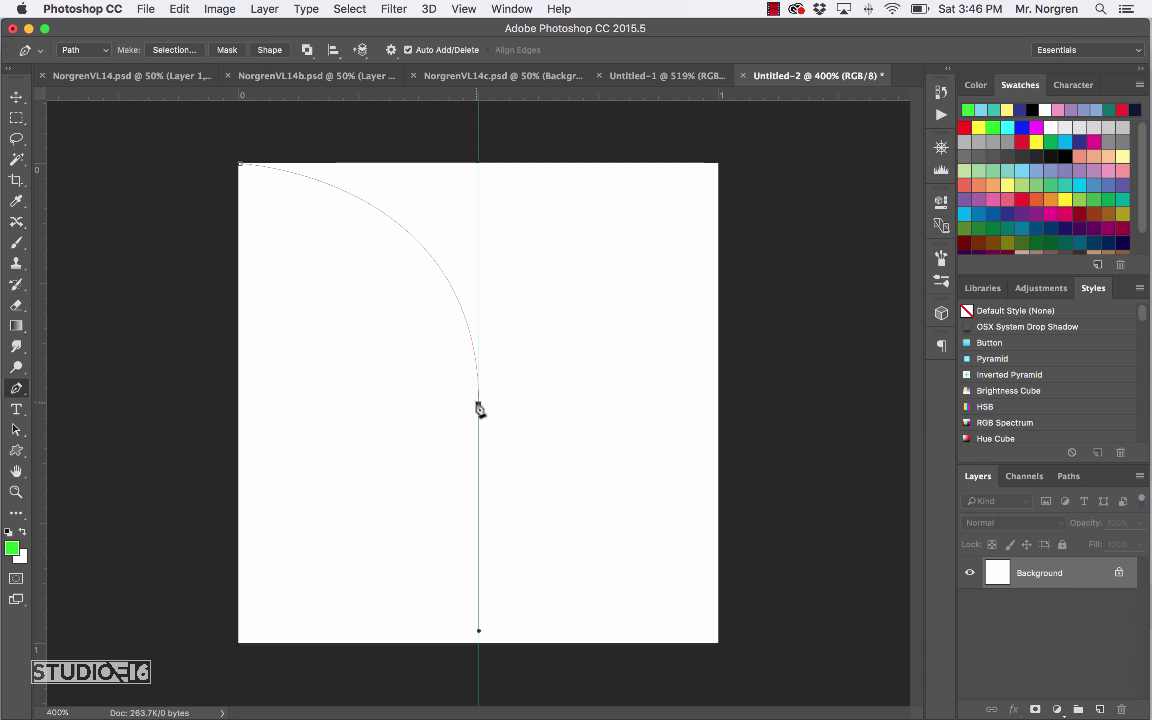
click(368, 403)
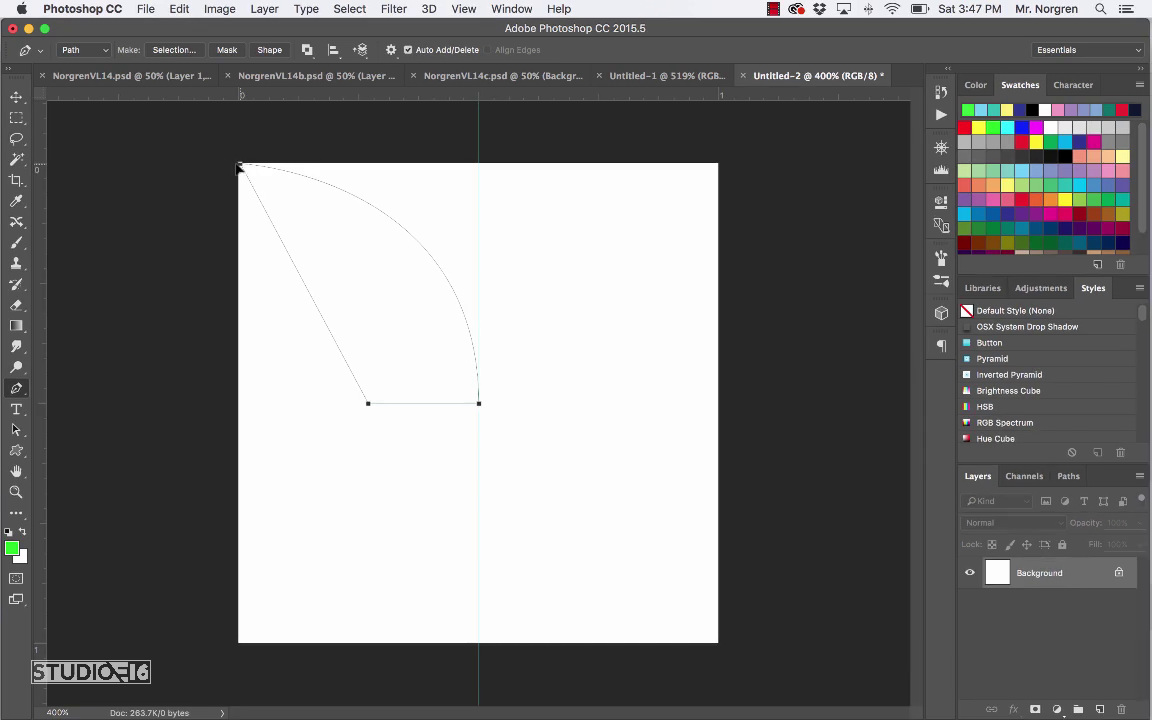
Step: Close the path at the canvas's top-left corner with a curve bowing toward the outer arc, forming a tapered horn shape
drag(601, 409, 488, 445)
drag(196, 178, 20, 57)
key(Down)
key(Down)
key(Down)
key(Down)
key(Down)
key(Down)
key(Down)
key(Down)
key(Down)
key(Down)
key(Down)
key(Down)
key(Down)
key(Down)
key(Down)
key(Down)
key(Down)
key(Down)
key(Down)
key(Down)
key(Down)
key(Down)
key(Down)
key(Down)
key(Down)
key(Down)
key(Down)
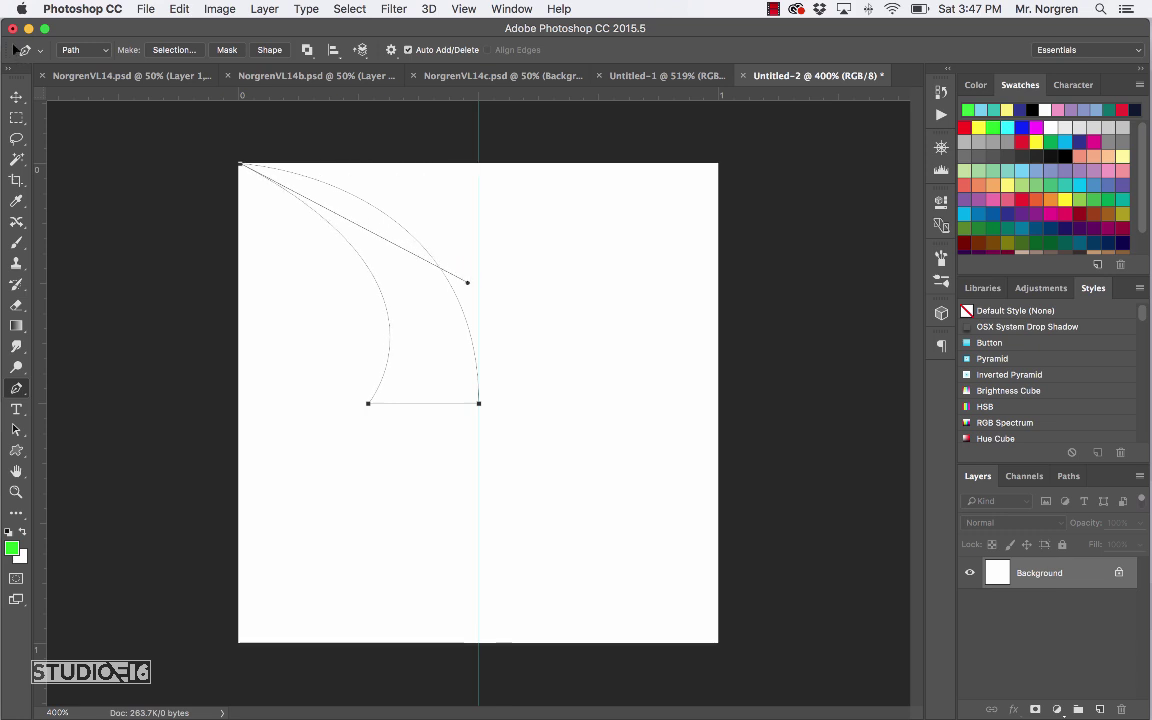
key(Right)
key(Right)
key(Right)
key(Right)
key(Right)
key(Right)
key(Right)
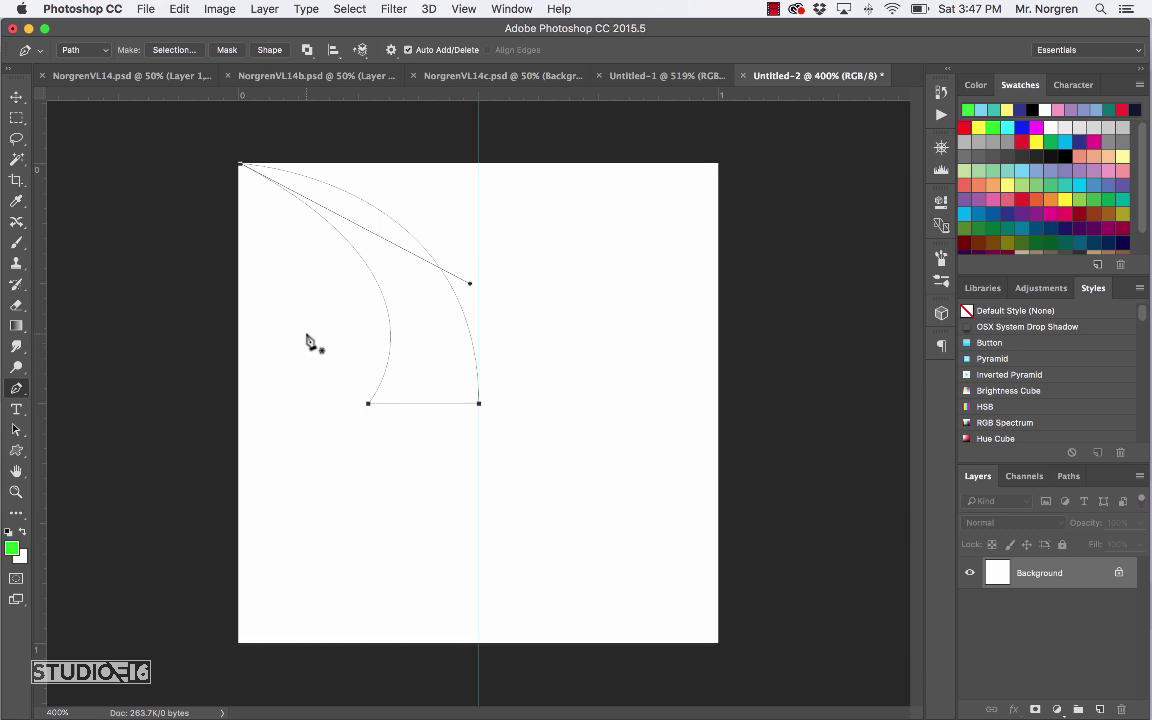
Step: Convert the horn path into a new anti-aliased selection with 0-pixel feather and fill it with the default black
right_click(424, 333)
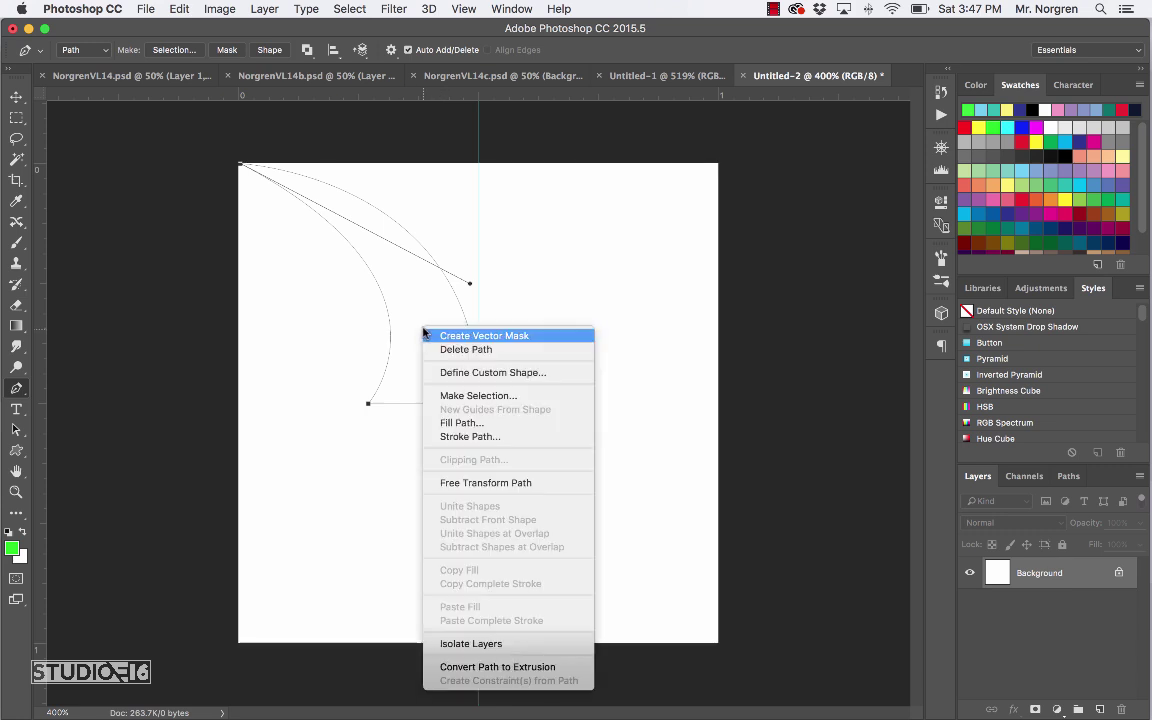
click(470, 396)
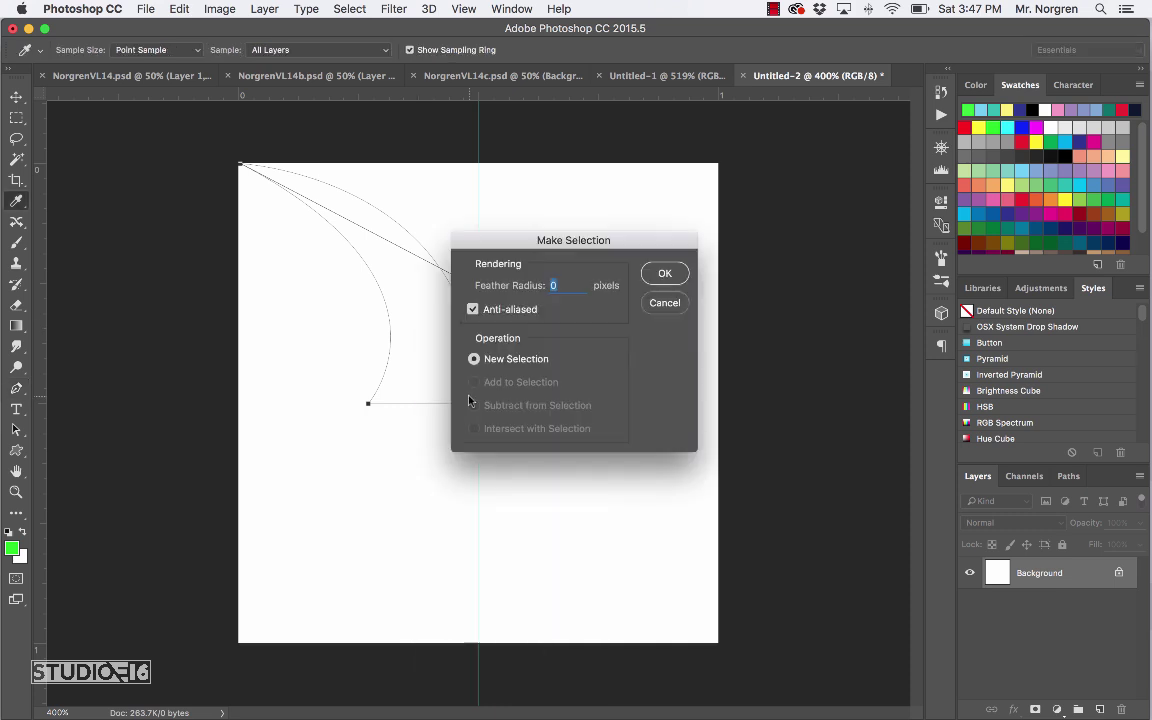
click(662, 276)
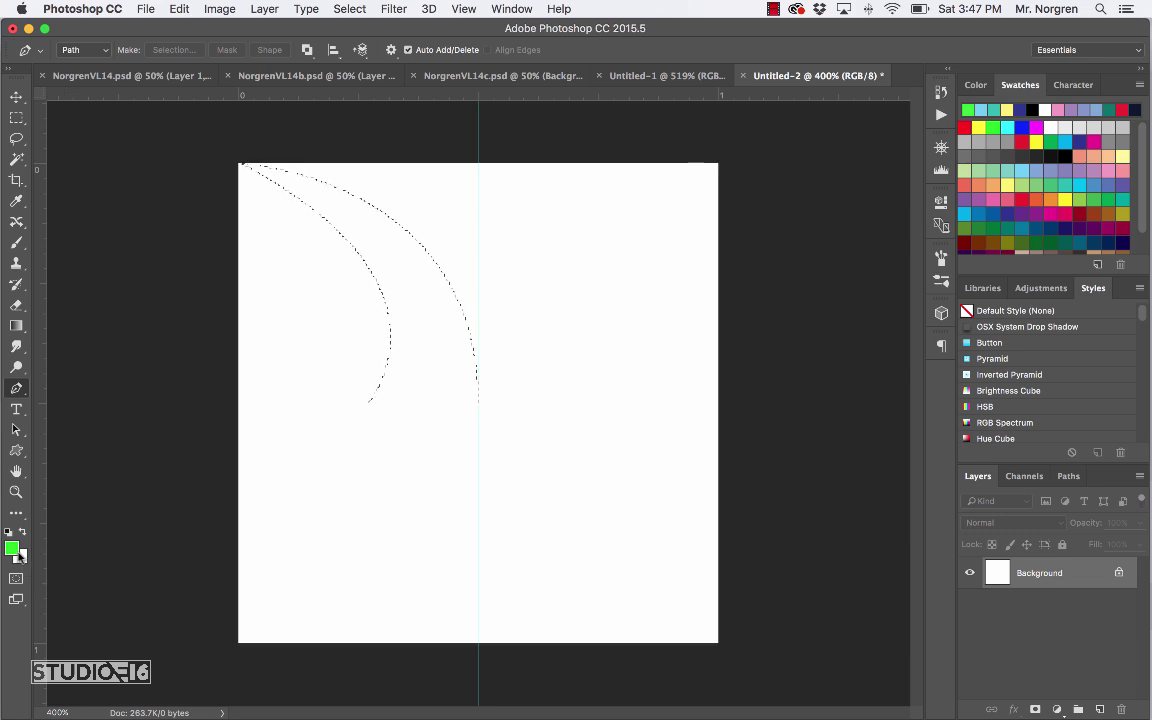
key(d)
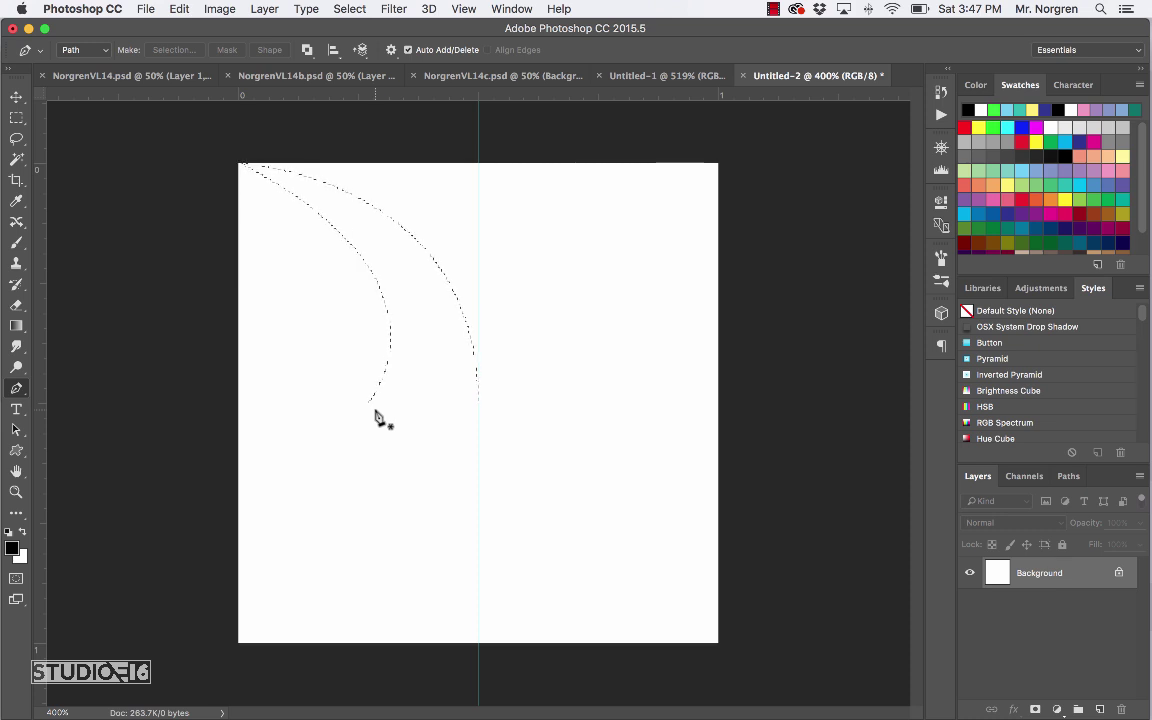
key(alt+BackSpace)
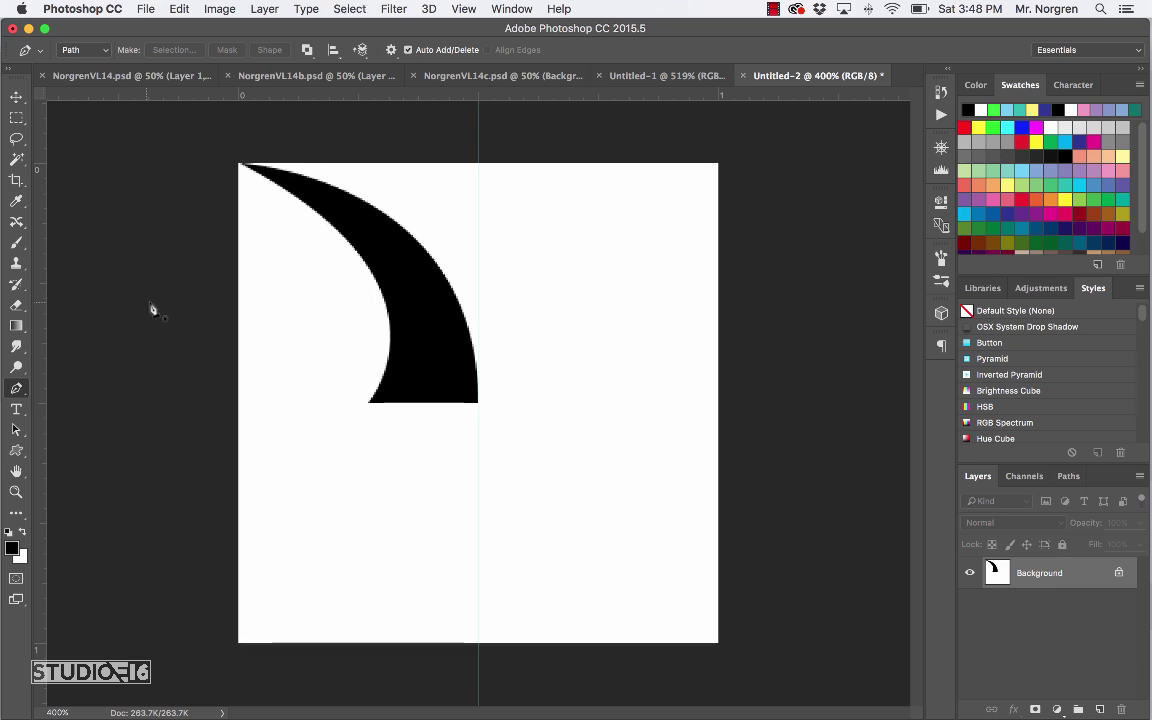
Step: Select the black horn with the Magic Wand at tolerance 32 and copy it onto its own layer
click(16, 97)
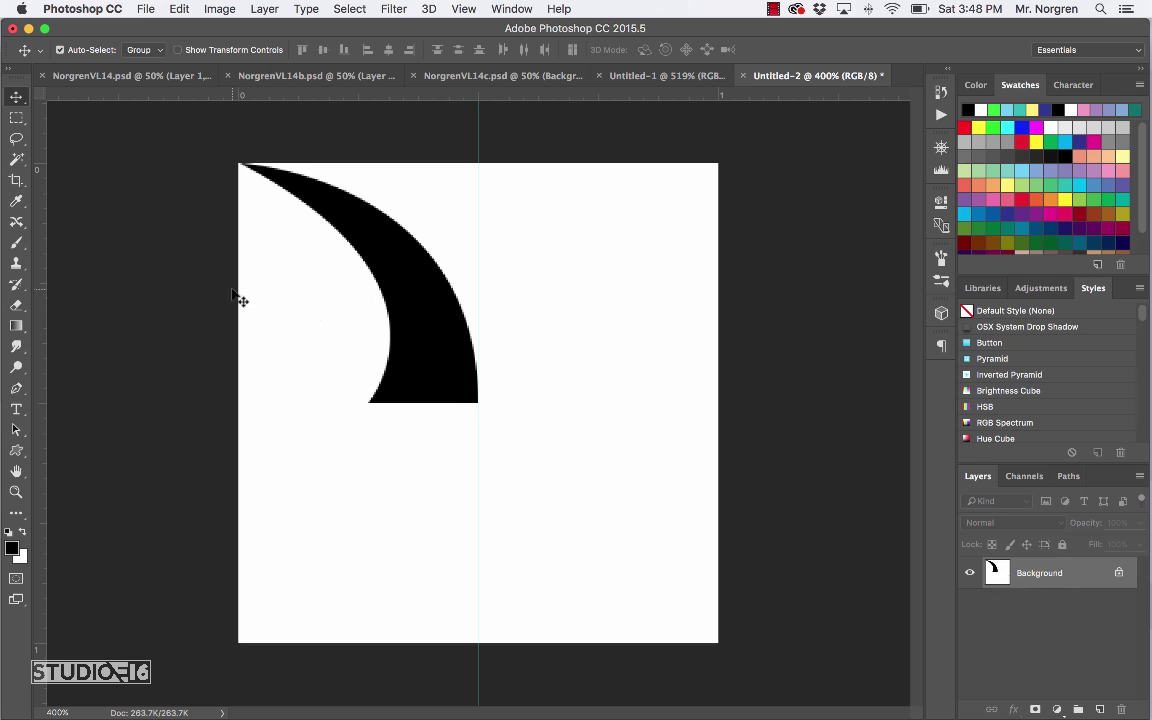
click(17, 162)
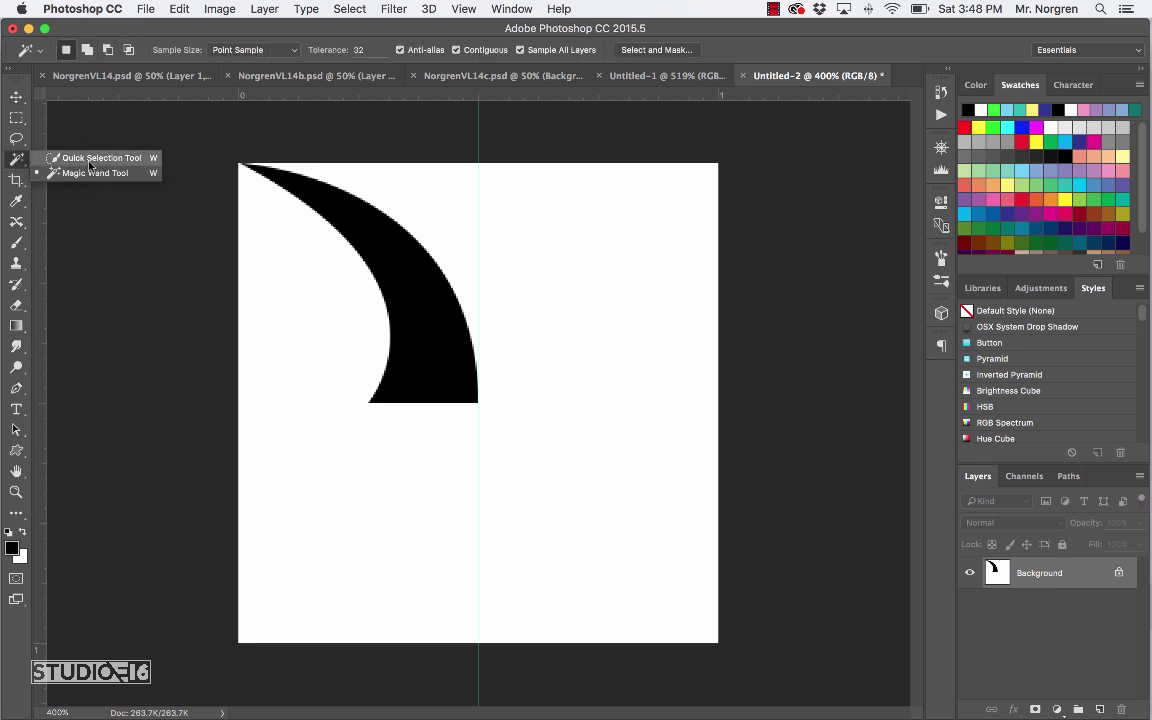
click(95, 173)
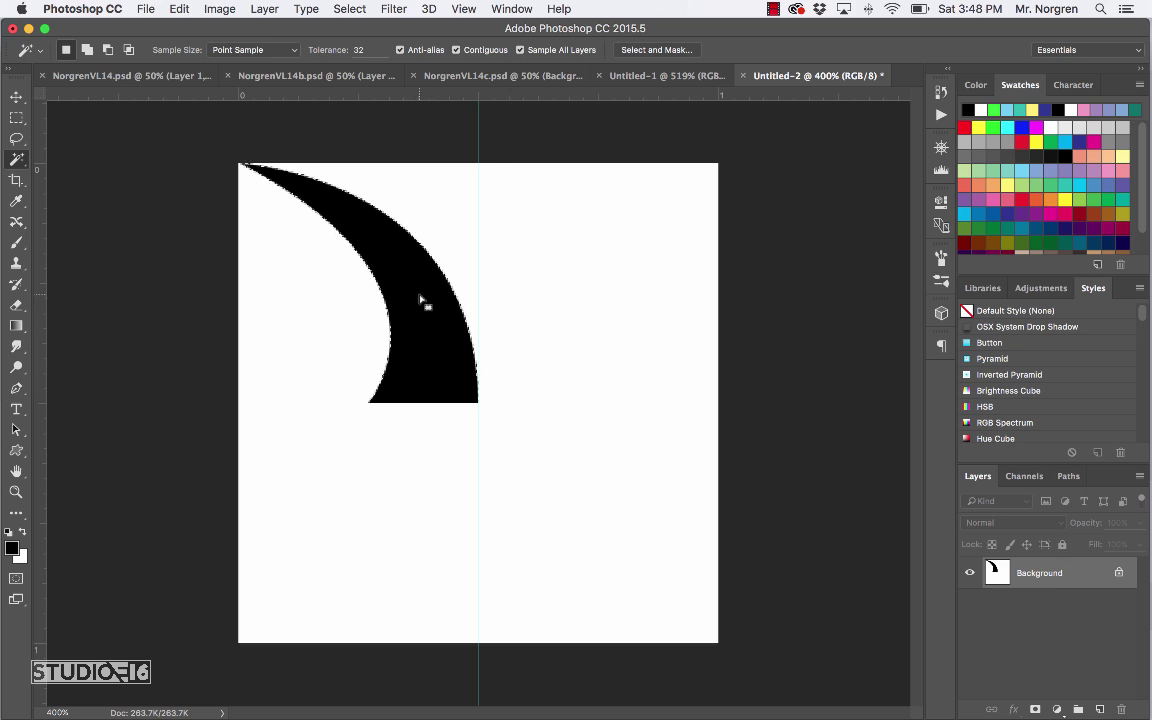
click(310, 196)
key(super+j)
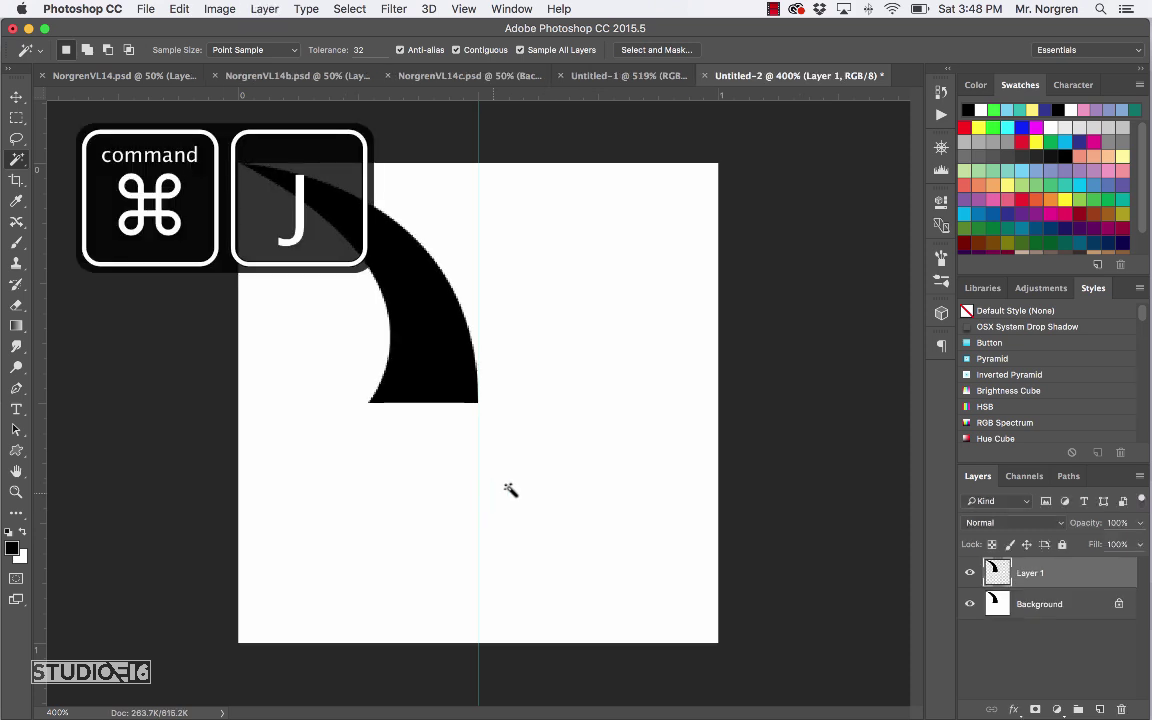
Step: Fill the Background layer with white to remove its copy of the horn, and activate the Move tool
click(1044, 606)
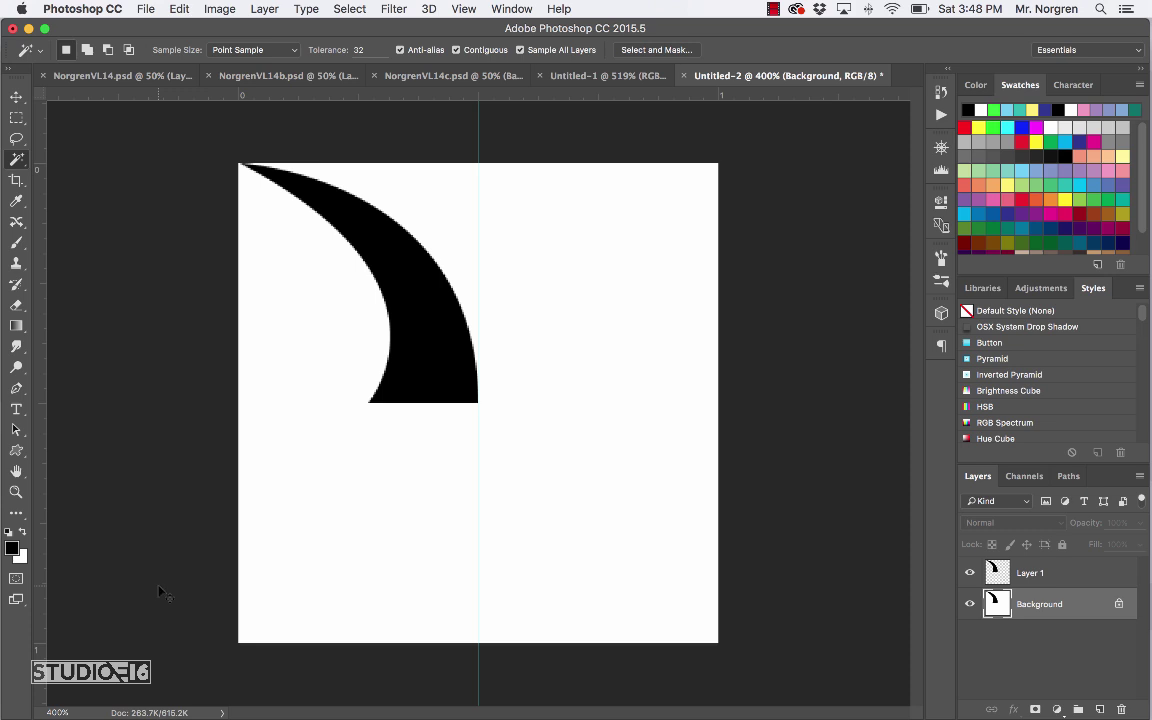
key(super+BackSpace)
click(16, 96)
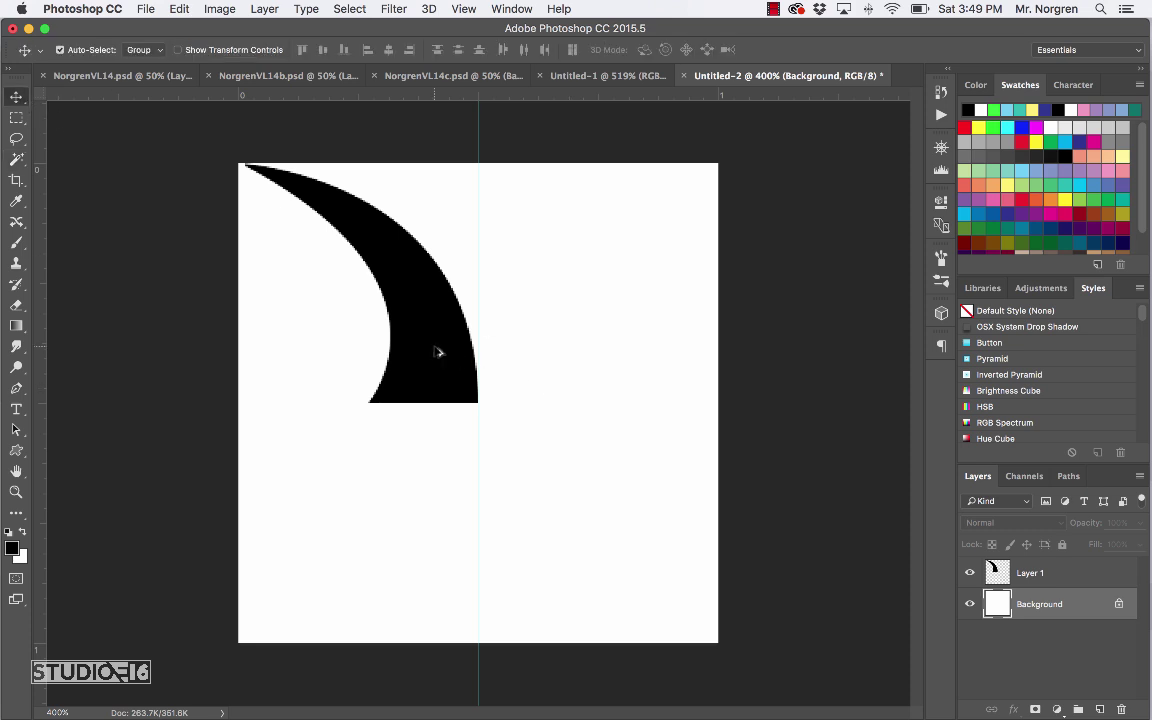
Step: Duplicate the black horn into the upper-right quarter of the canvas and flip the copy horizontally to mirror the original
drag(440, 353, 666, 368)
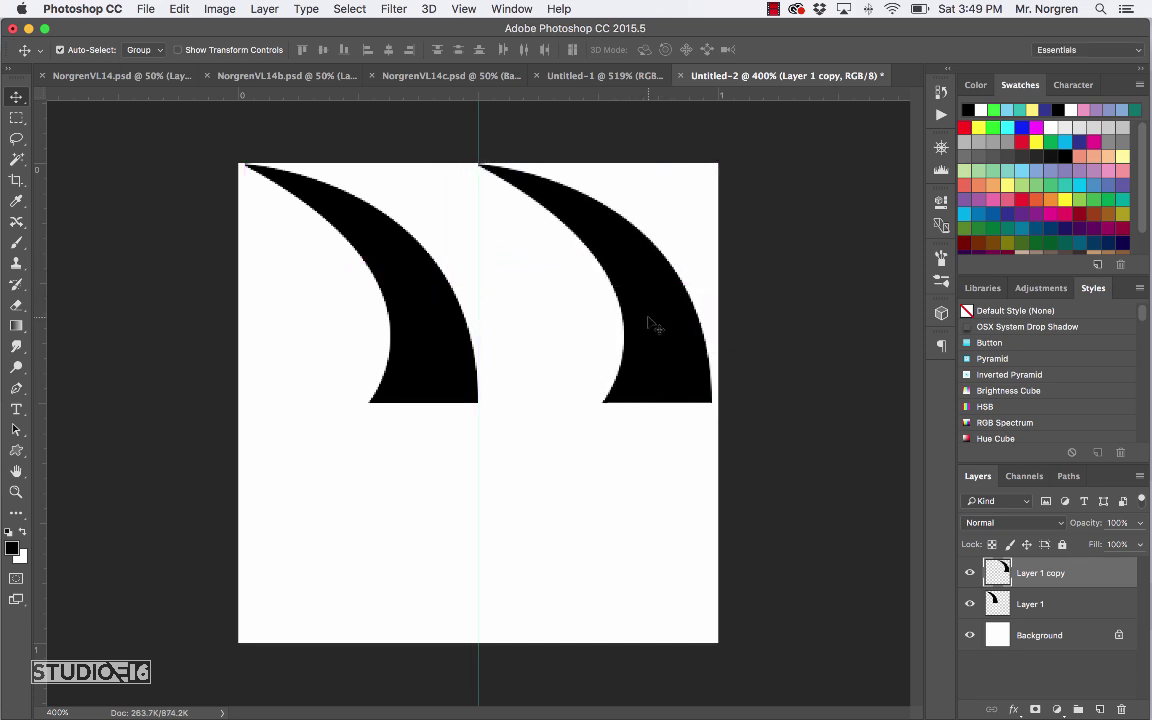
key(super+t)
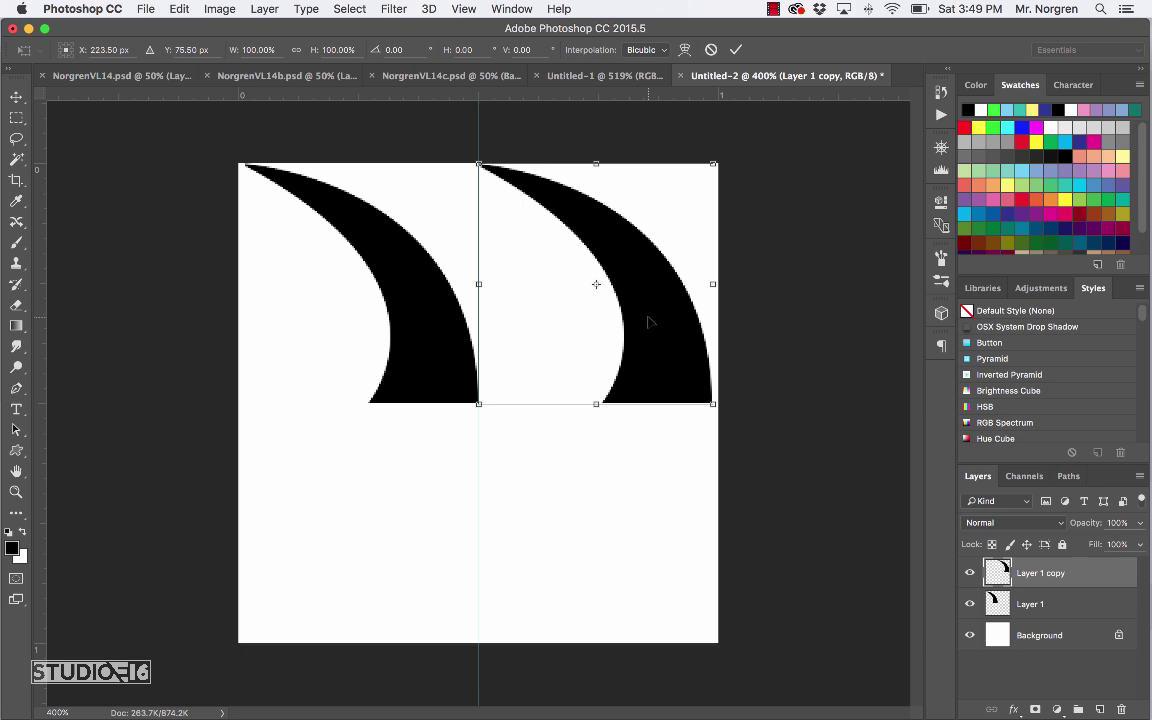
right_click(648, 321)
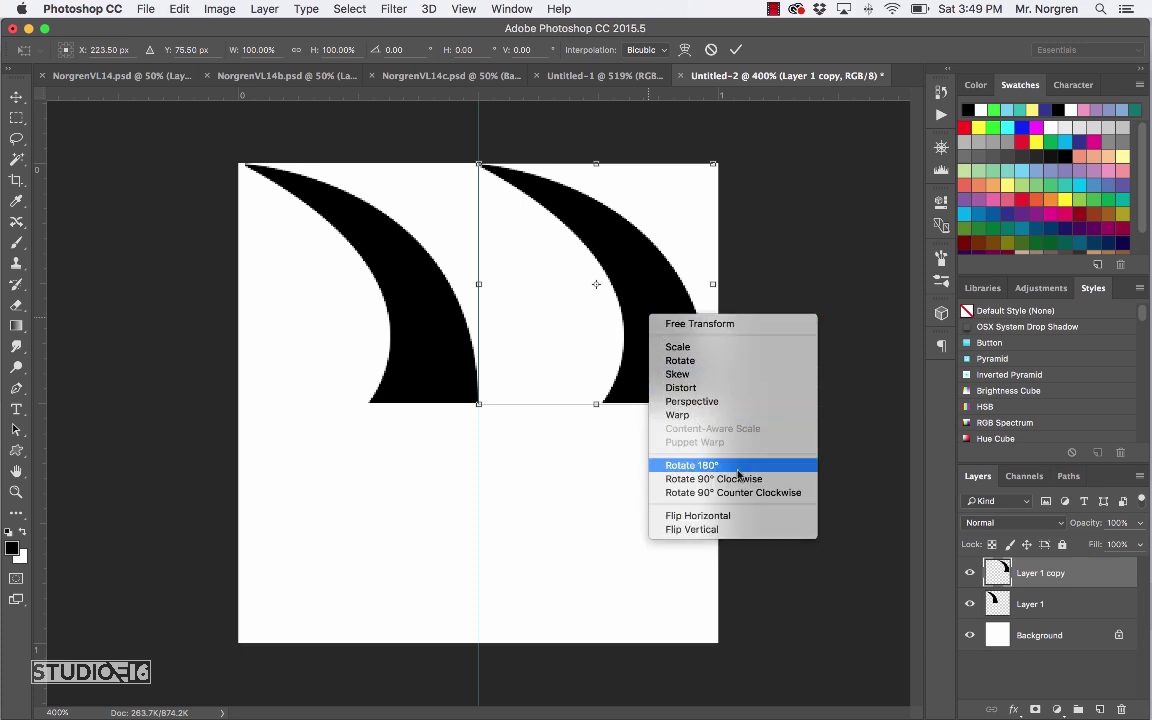
click(730, 516)
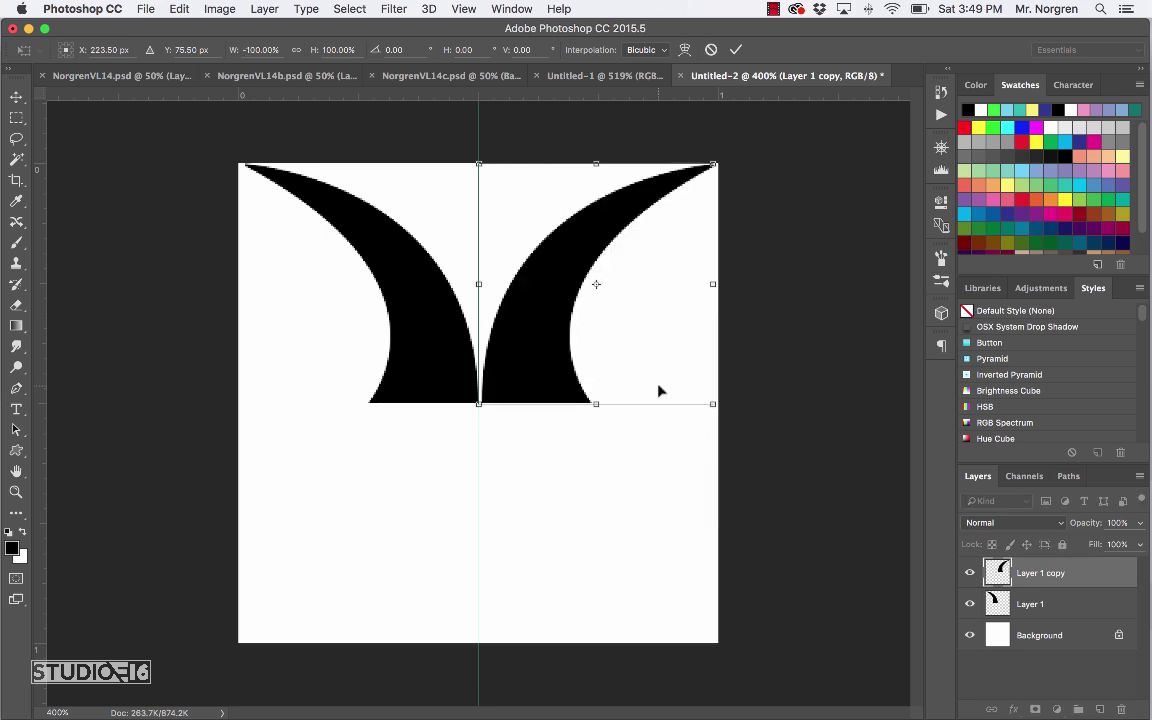
key(Return)
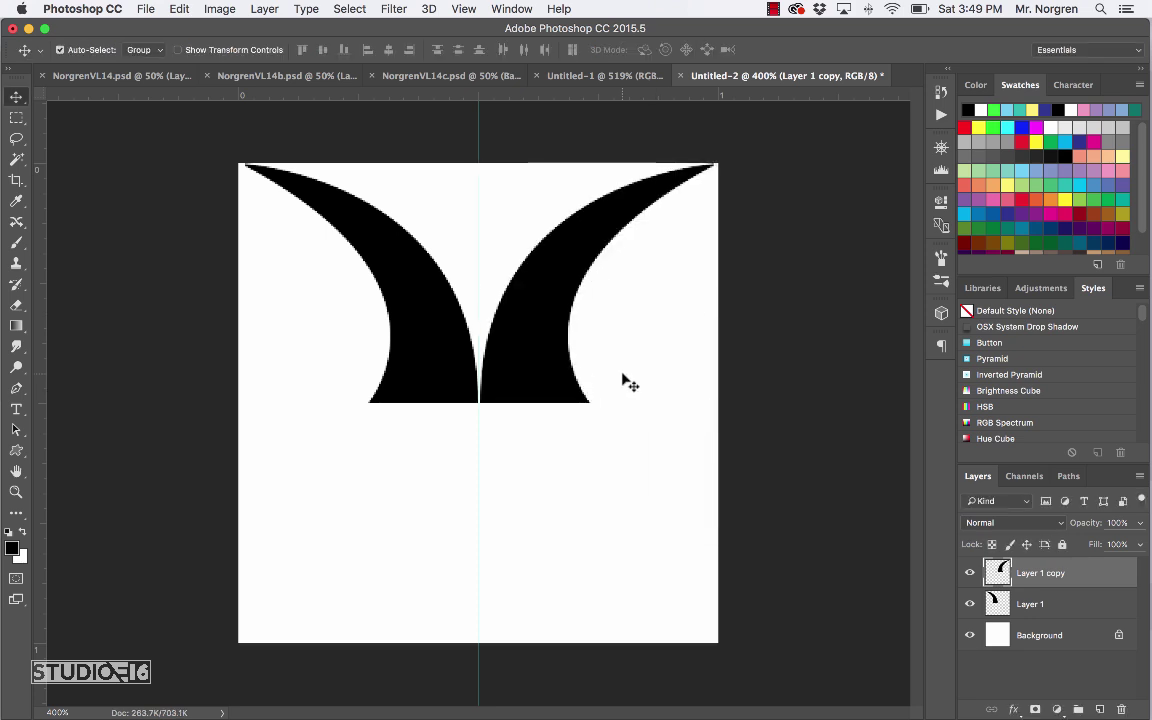
Step: Duplicate both horn layers together into the lower half of the canvas and flip the copies vertically to mirror the upper pair
super+click(1042, 609)
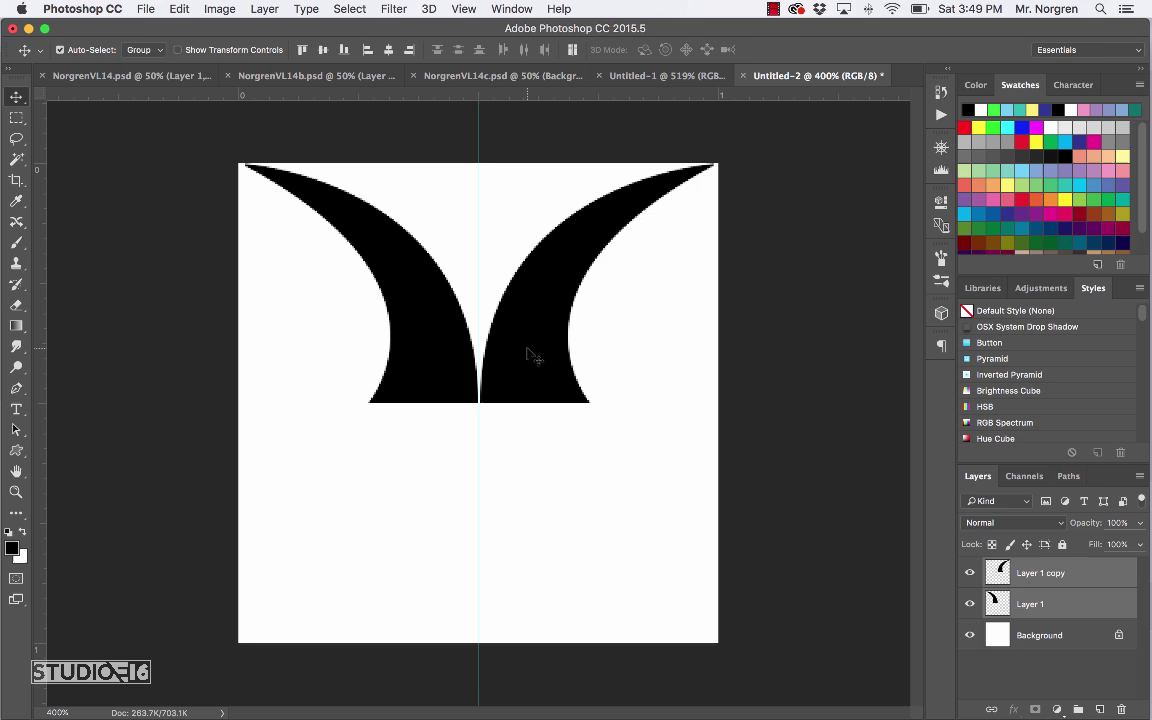
drag(535, 332, 532, 567)
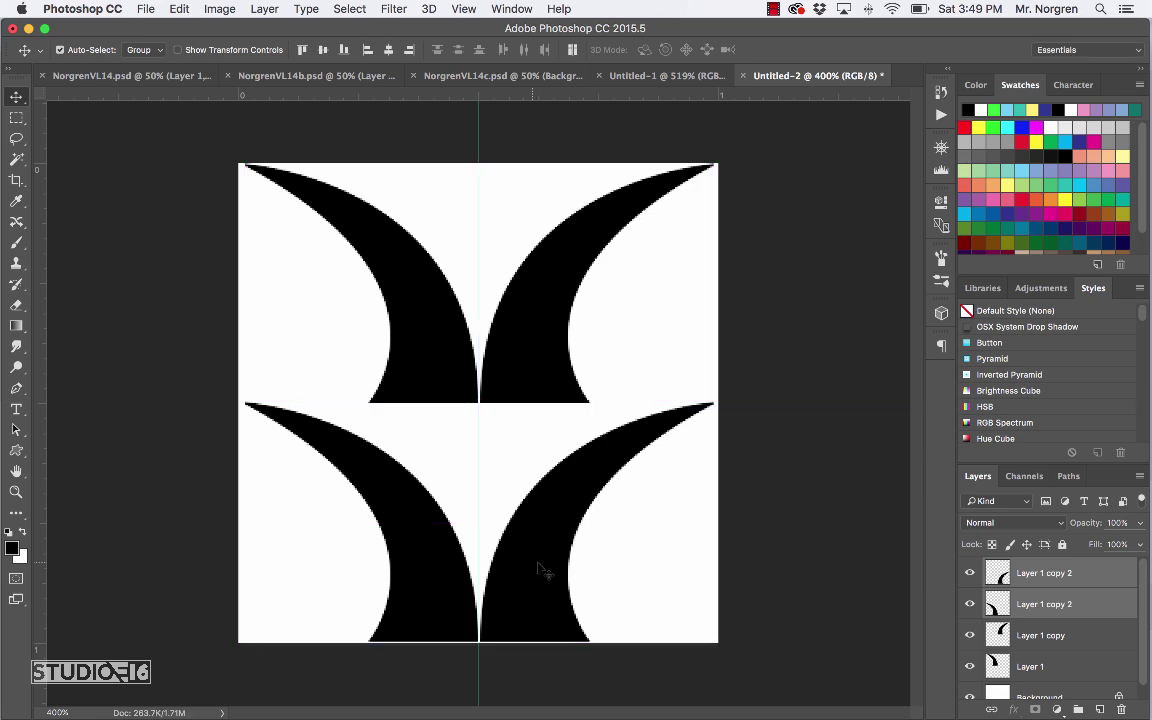
key(super)
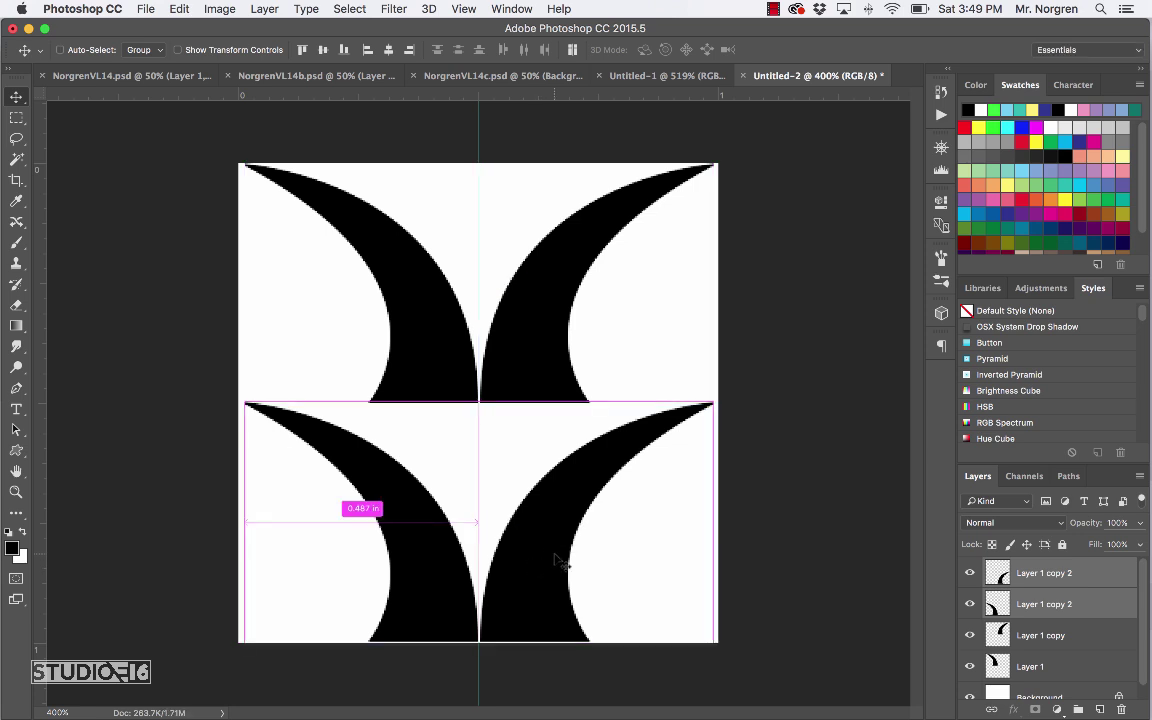
key(super+t)
right_click(557, 536)
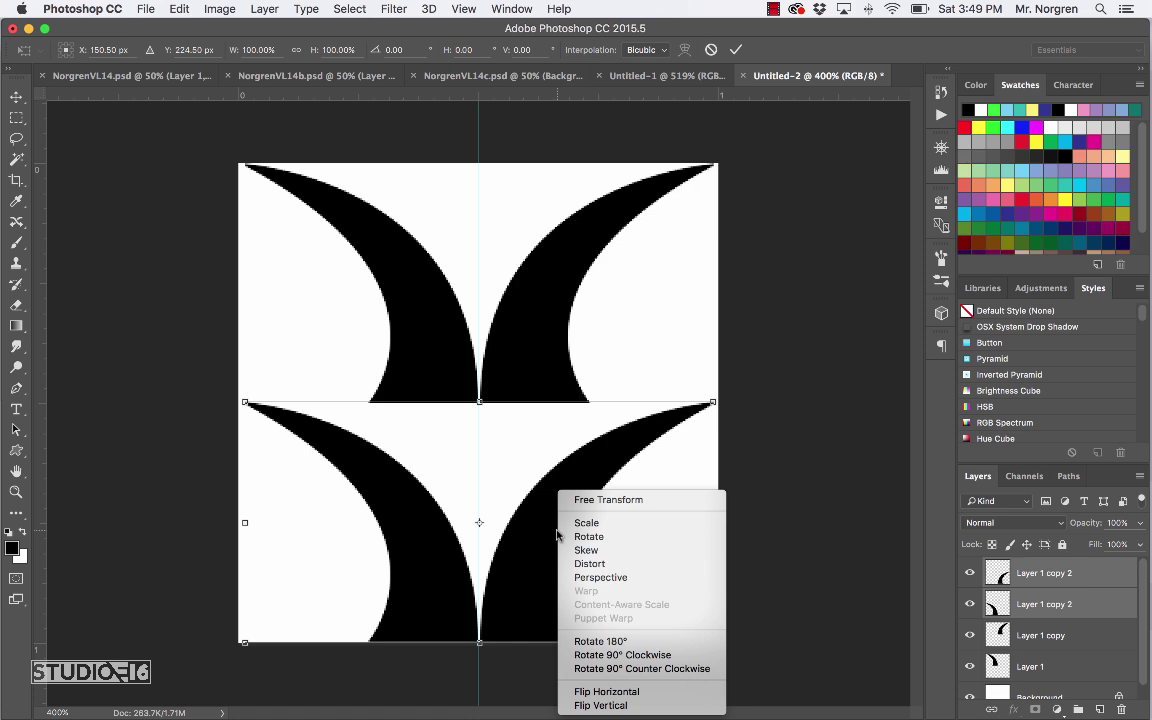
click(646, 706)
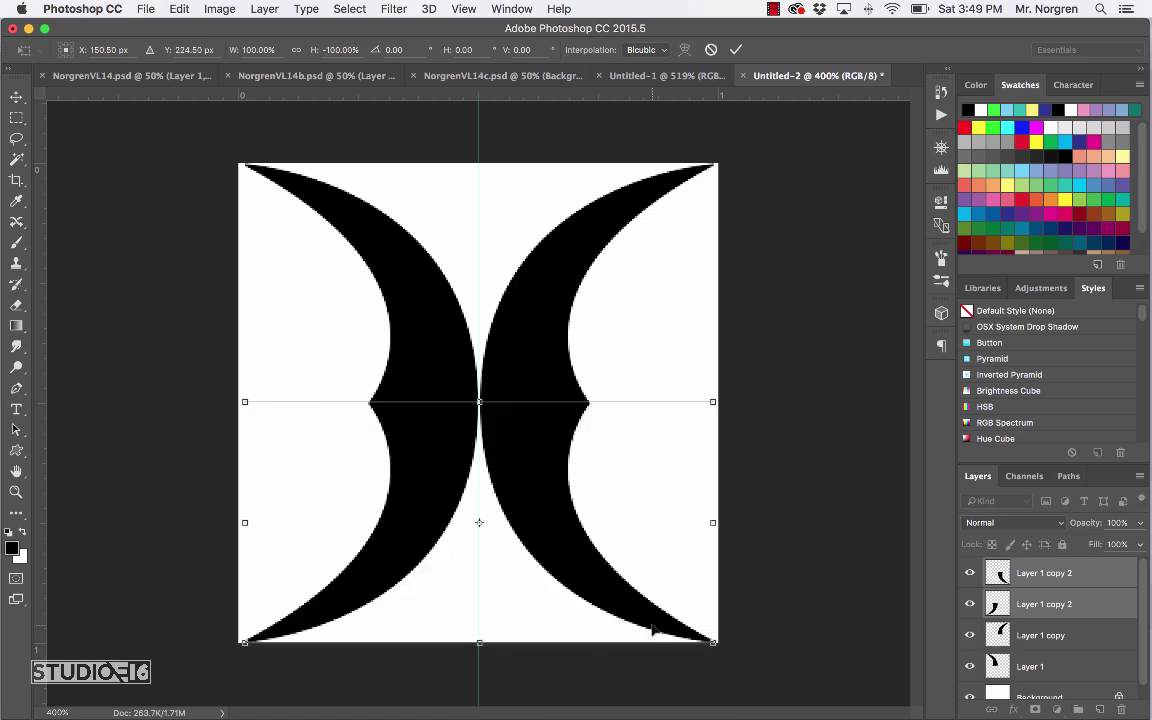
key(Return)
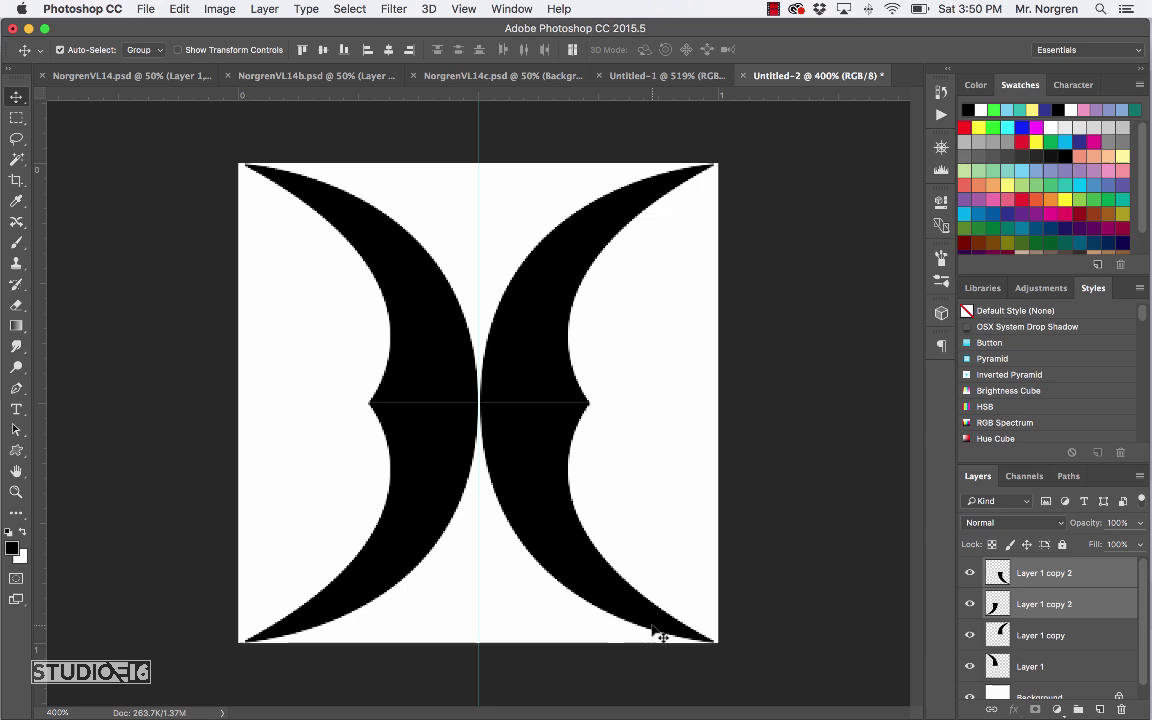
Step: Delete the white Background layer to give the horn tile a transparent background
scroll(1045, 650, down, 1)
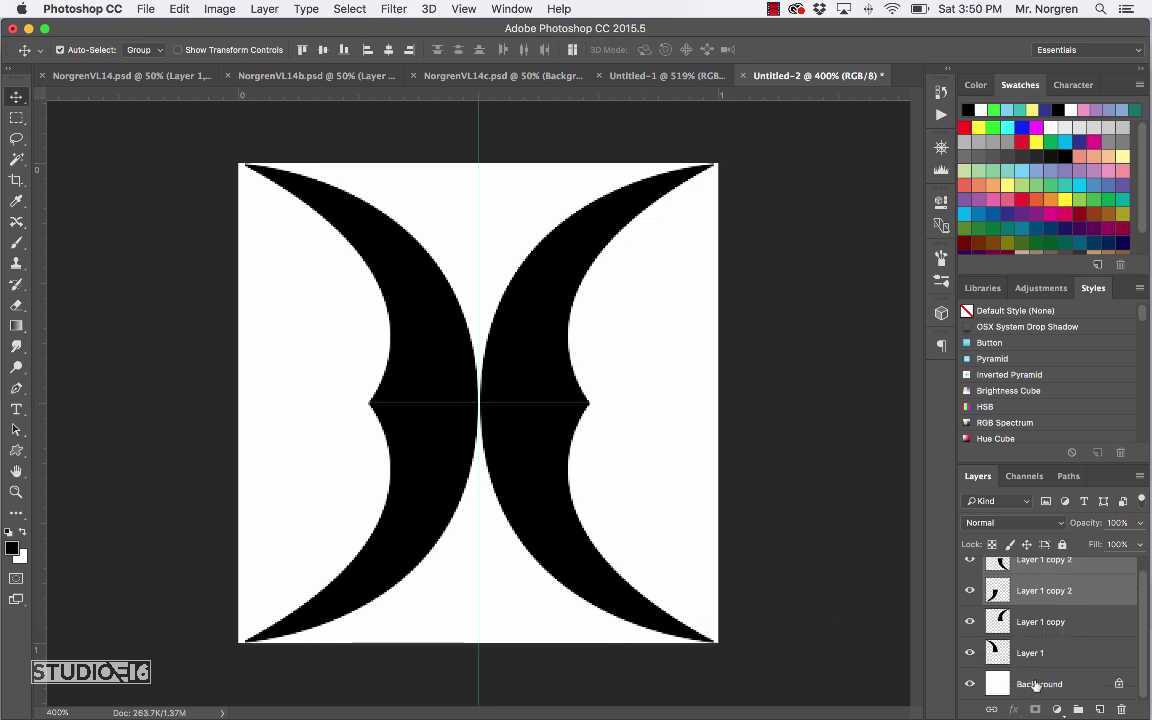
click(1040, 684)
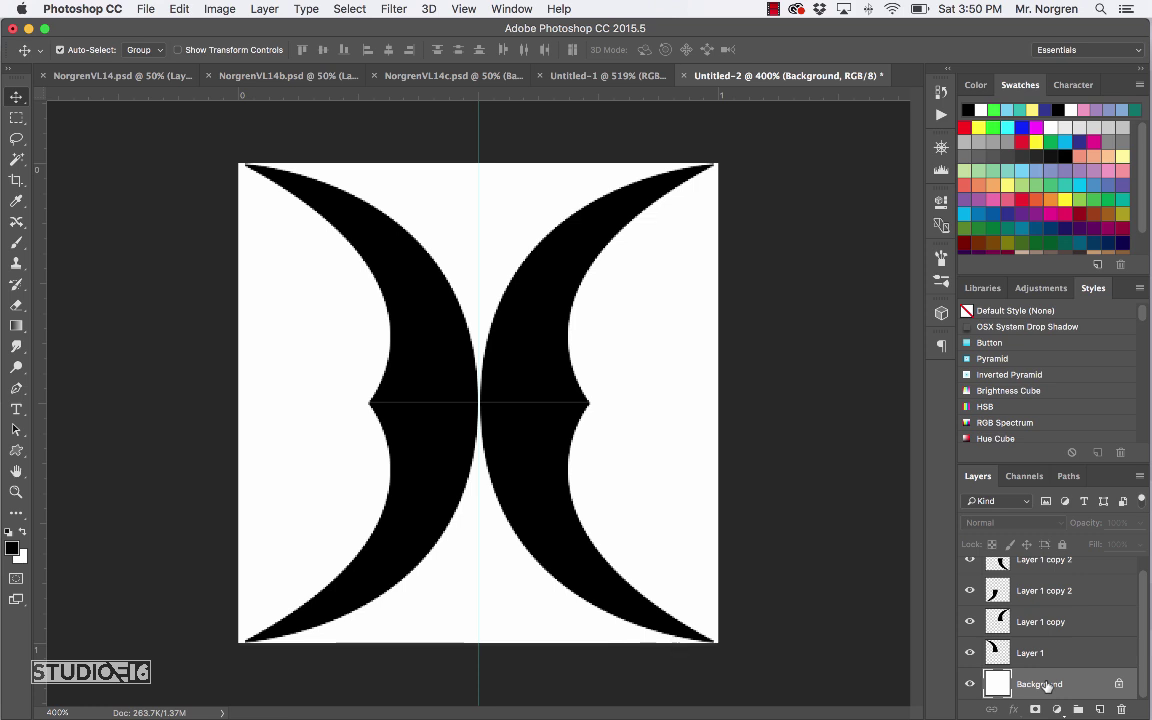
key(Delete)
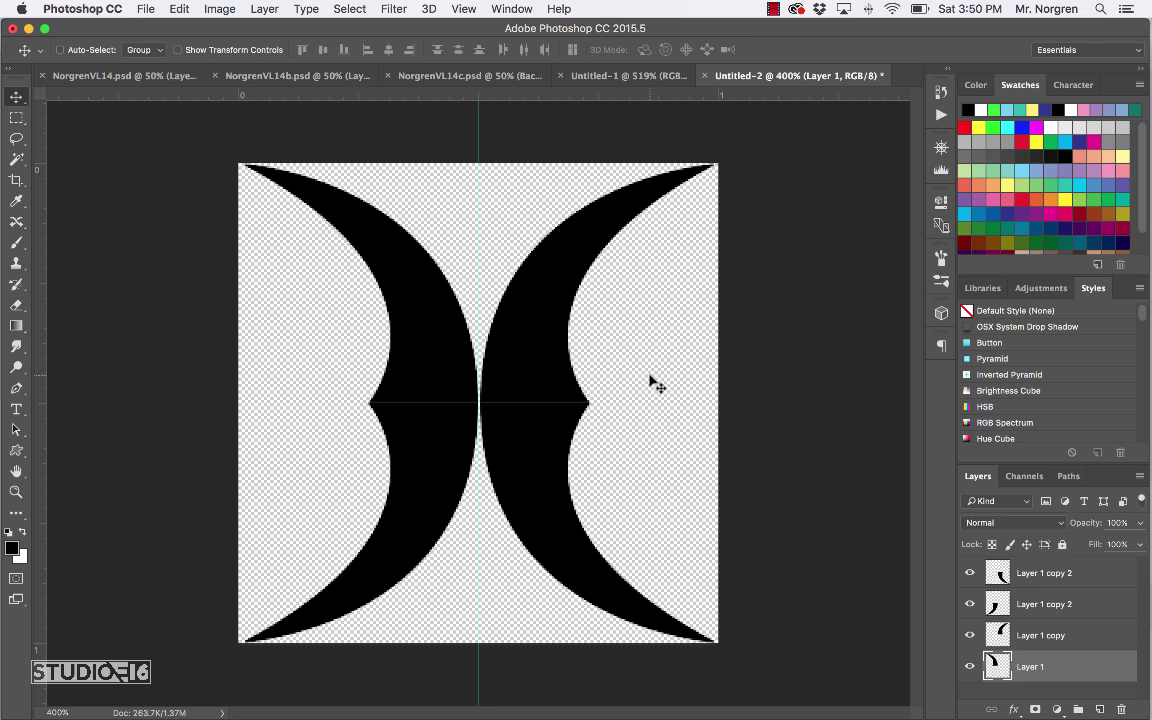
Step: Select the whole canvas and define it as a pattern named "shape"
key(super+a)
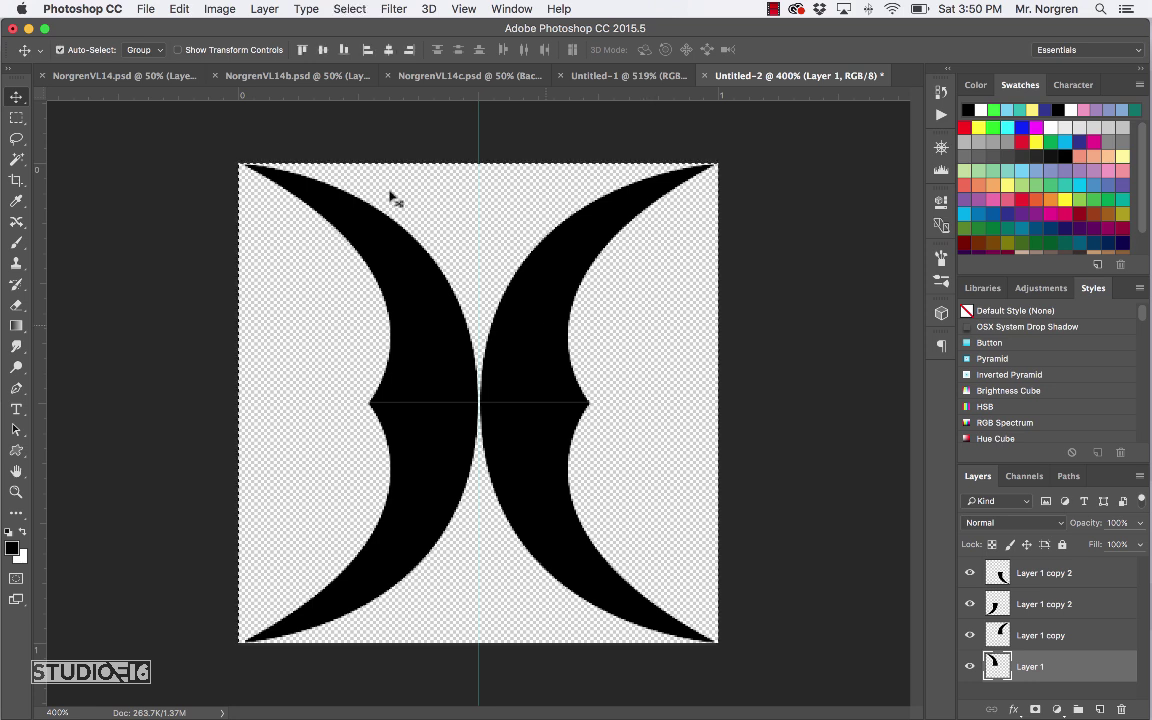
click(178, 9)
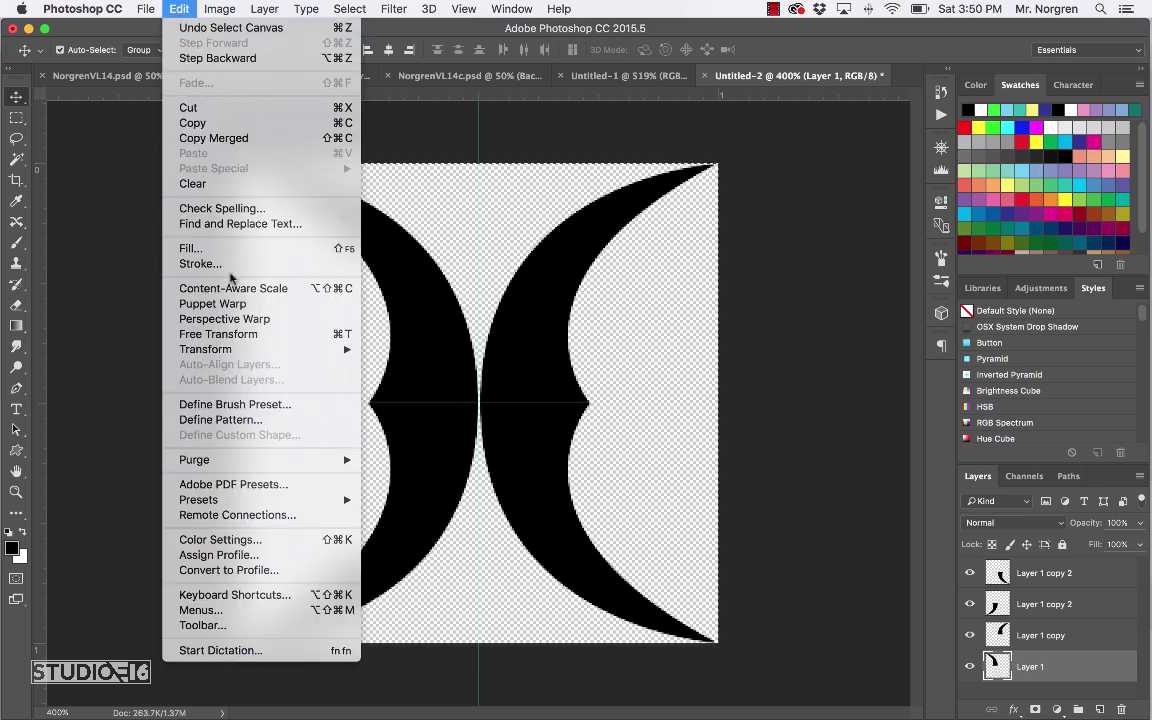
click(238, 419)
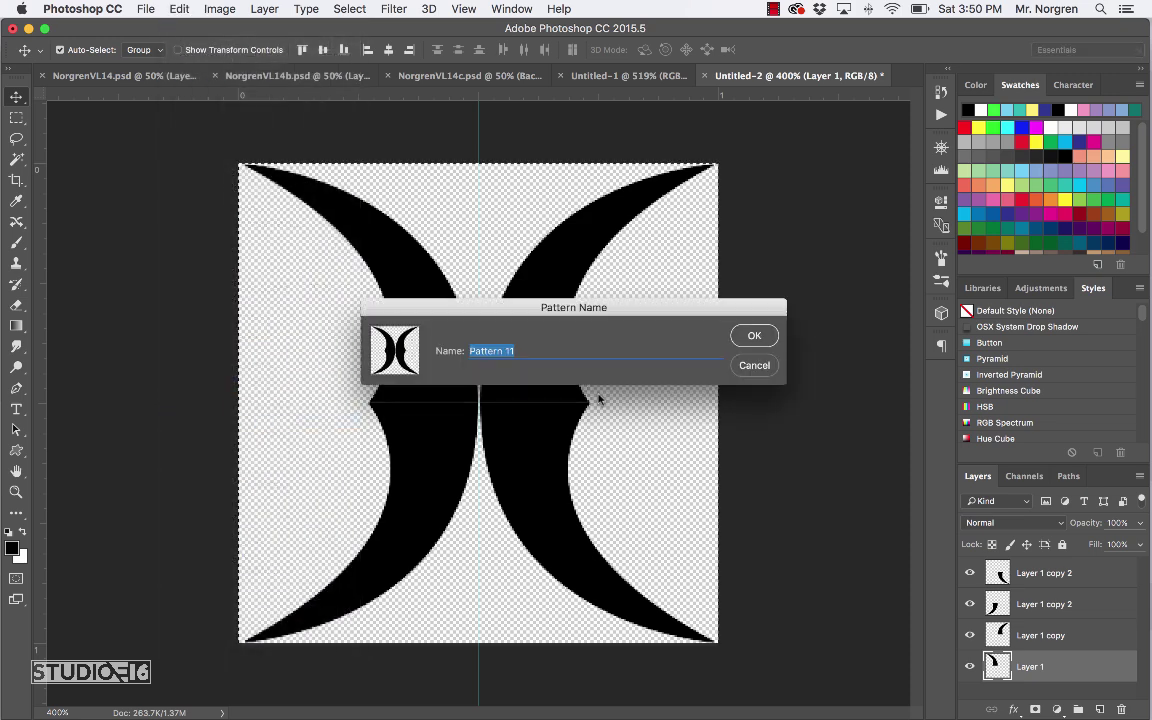
text(s)
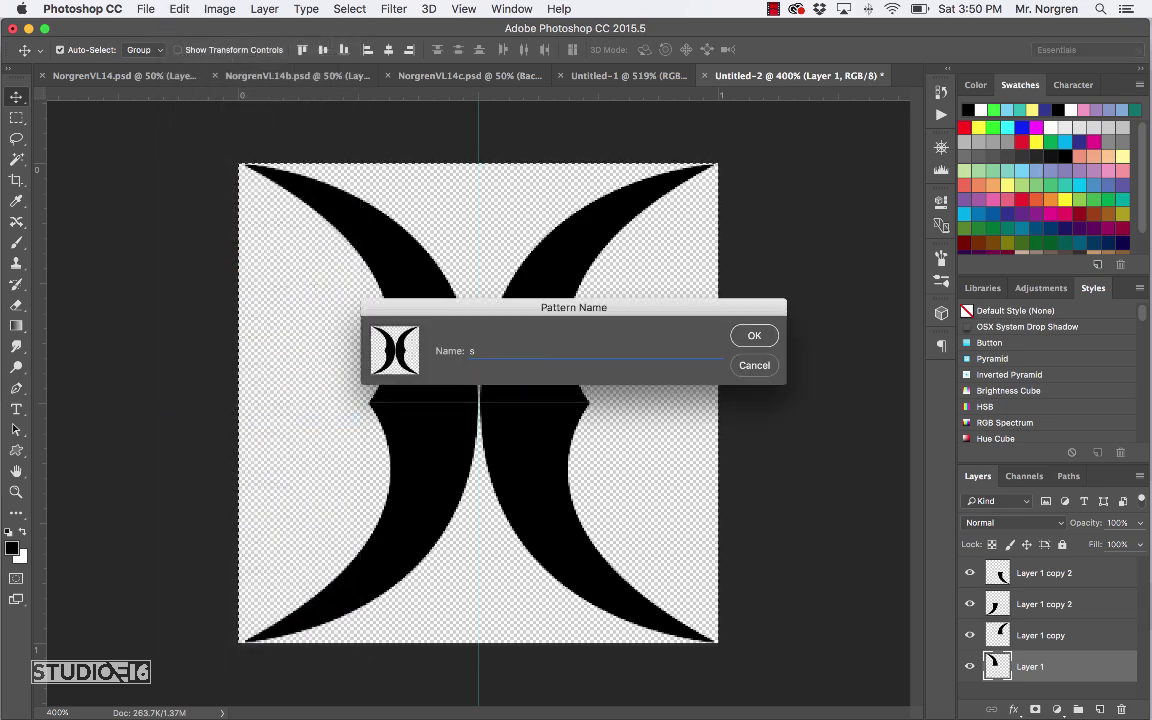
text(hape)
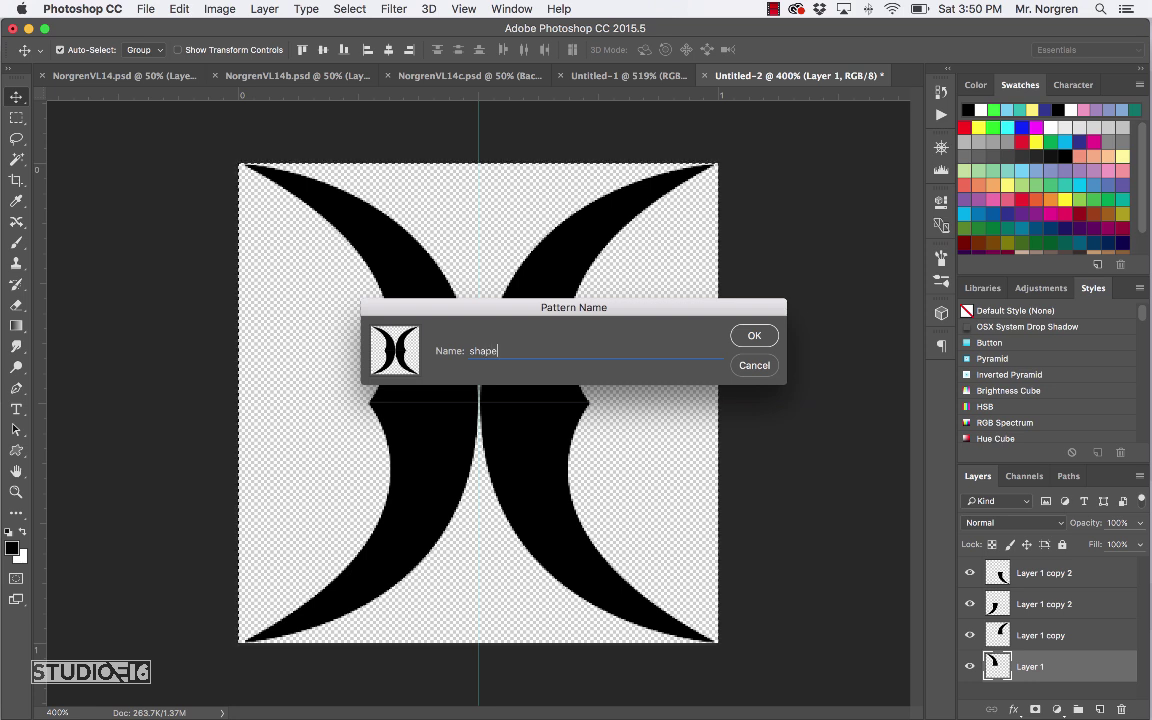
key(Return)
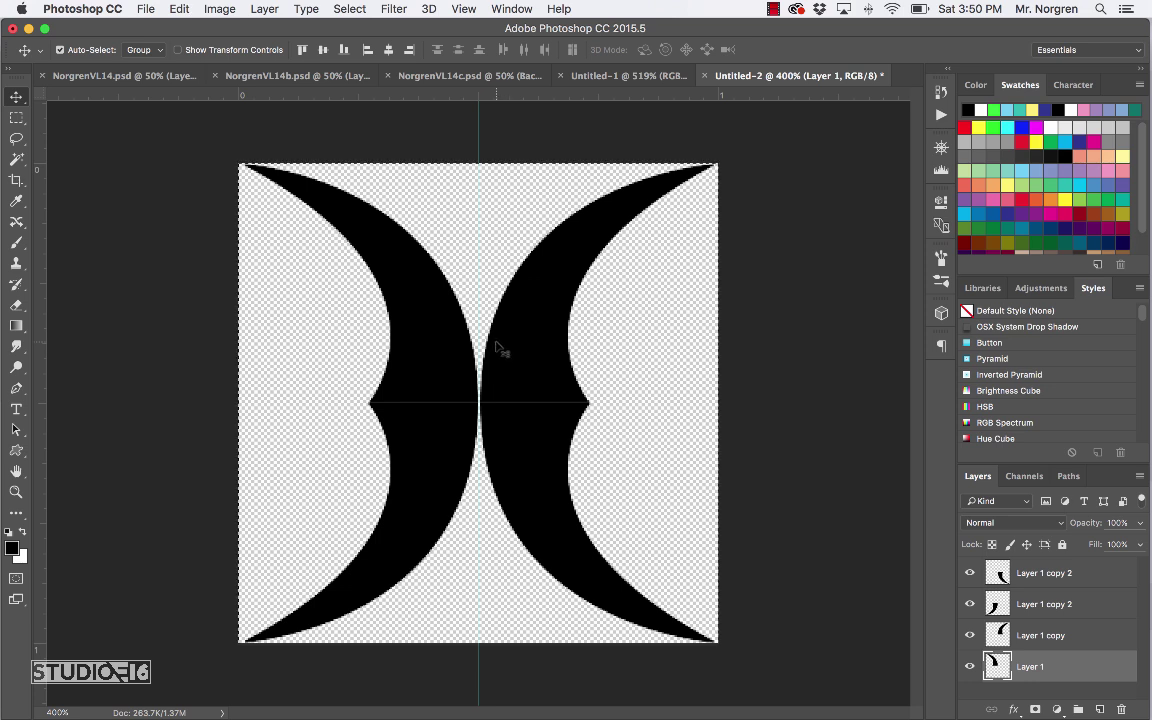
Step: Create a 10 × 10 inch, 300 pixels/inch RGB document with white background and add an empty layer to it
key(super)
key(super+n)
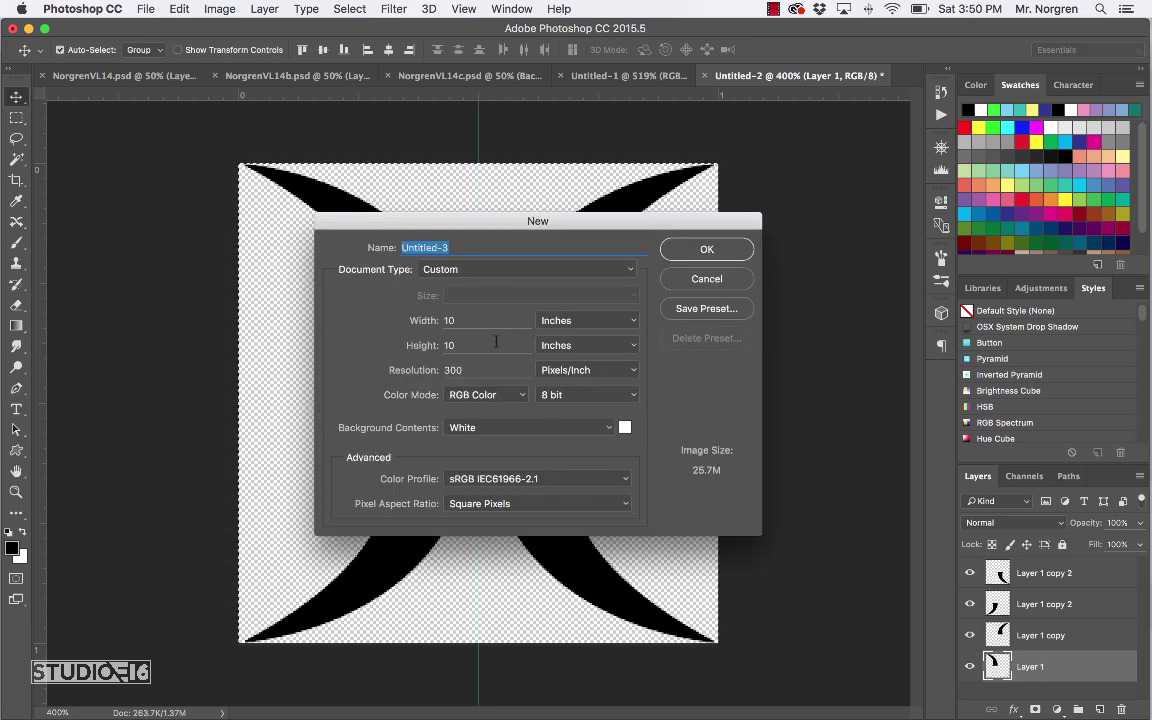
click(707, 251)
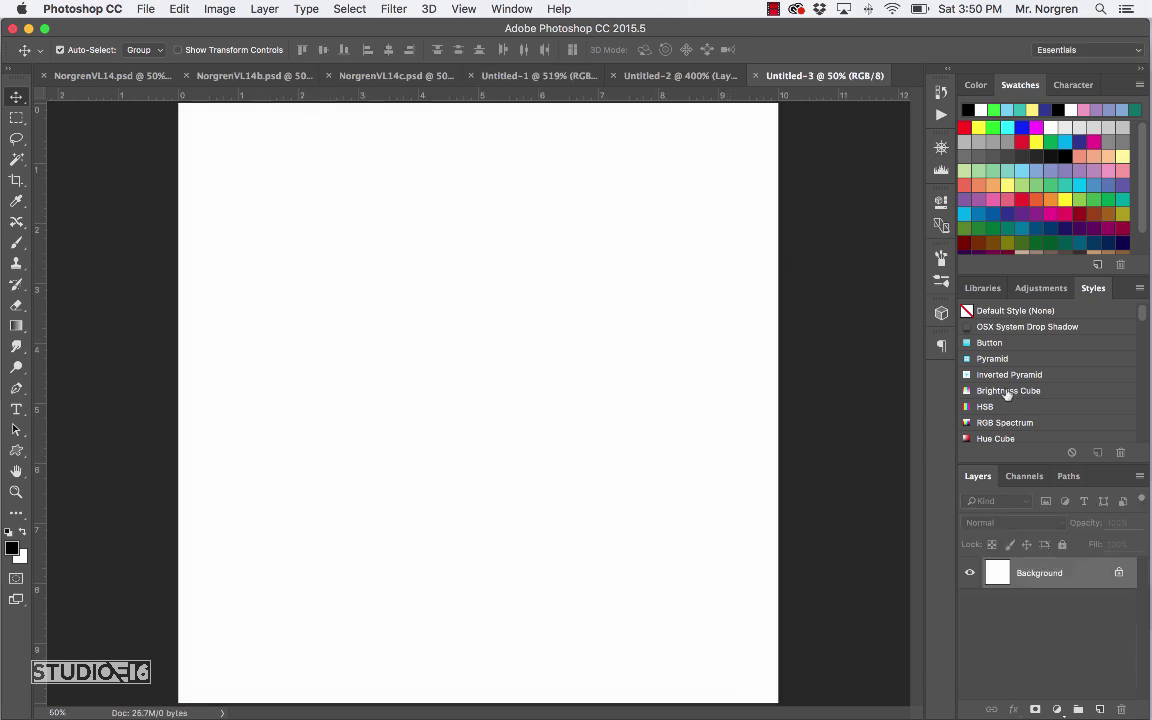
click(1099, 709)
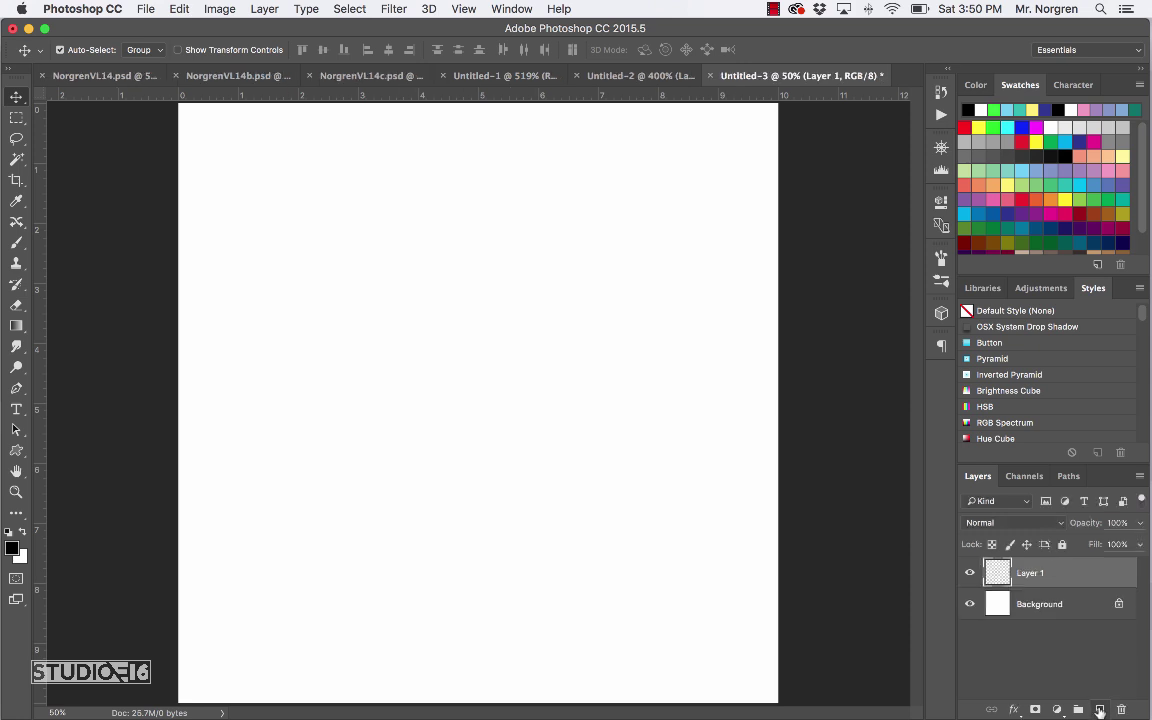
Step: Start a pattern fill on the empty layer using the new black horn pattern with the Symmetry Fill script at 100% opacity
click(180, 10)
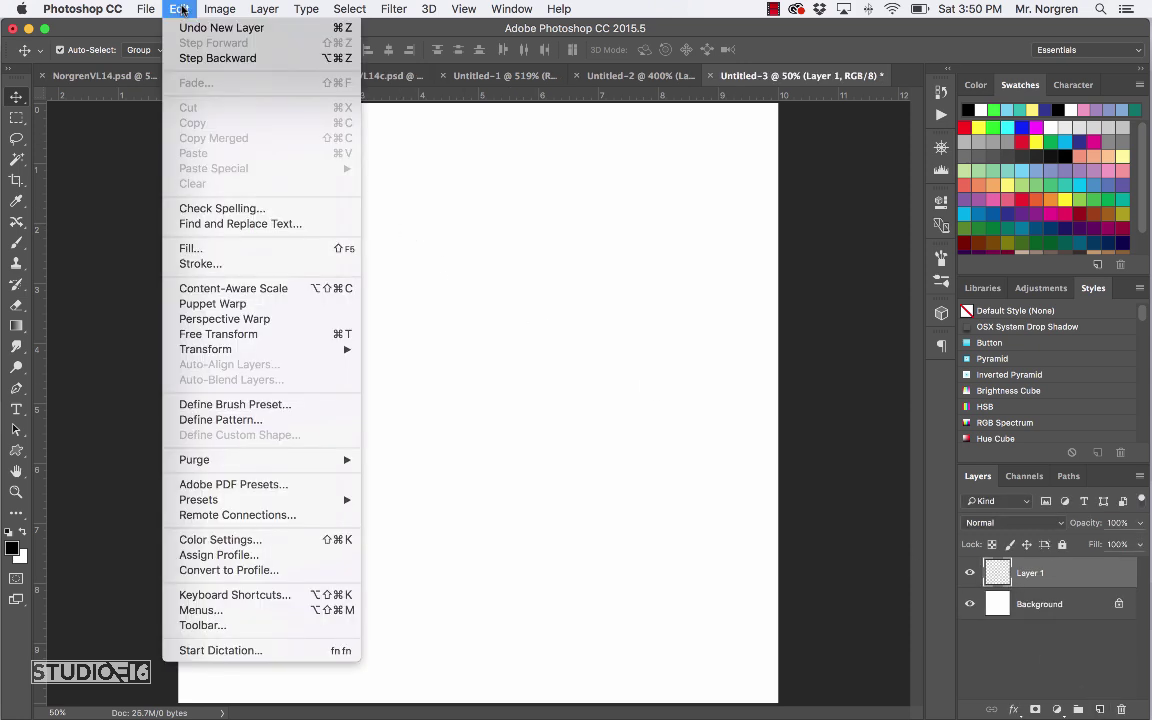
click(237, 250)
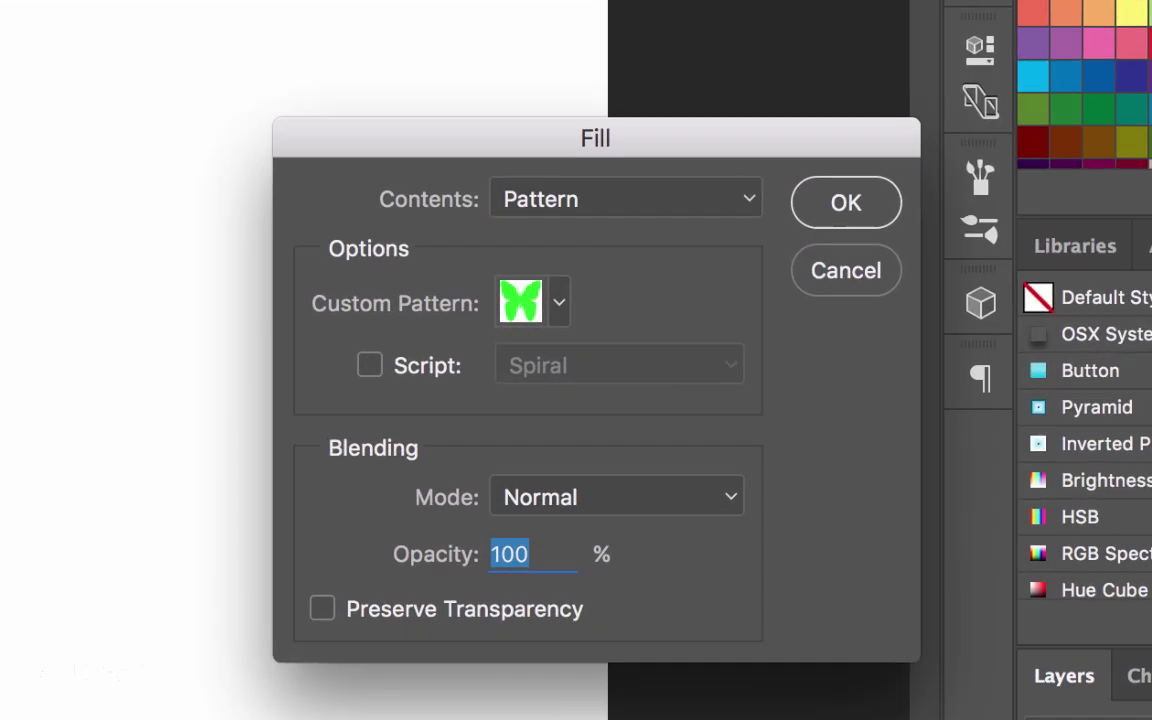
click(568, 308)
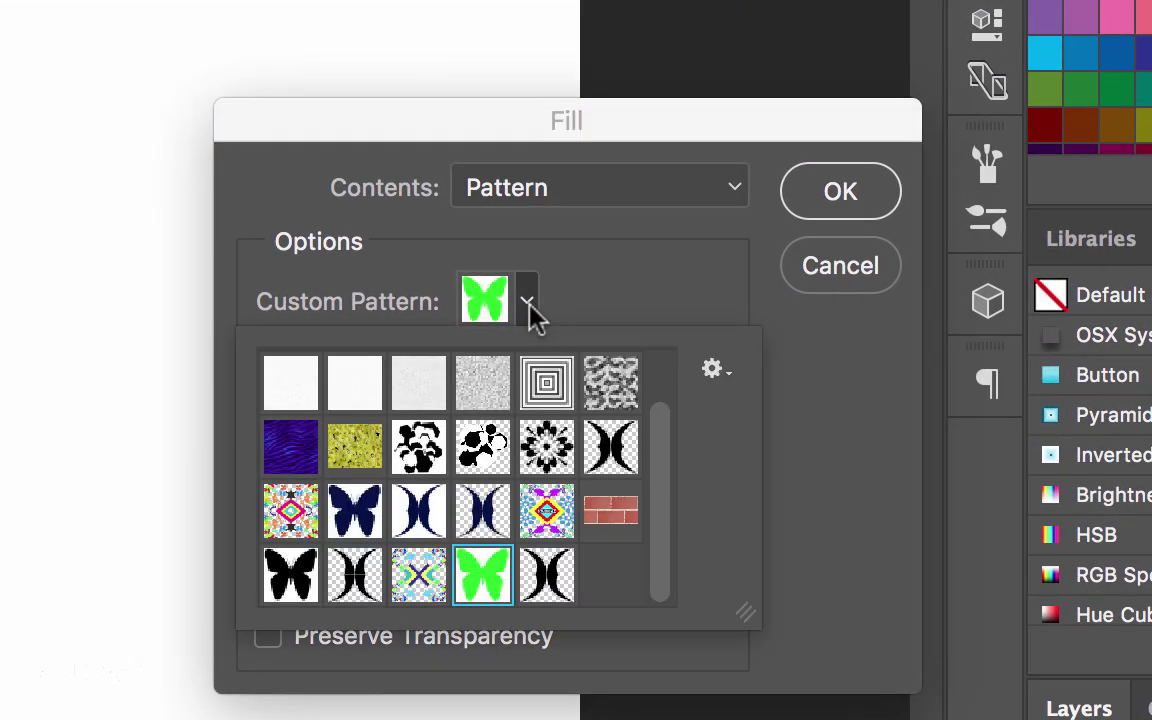
click(530, 581)
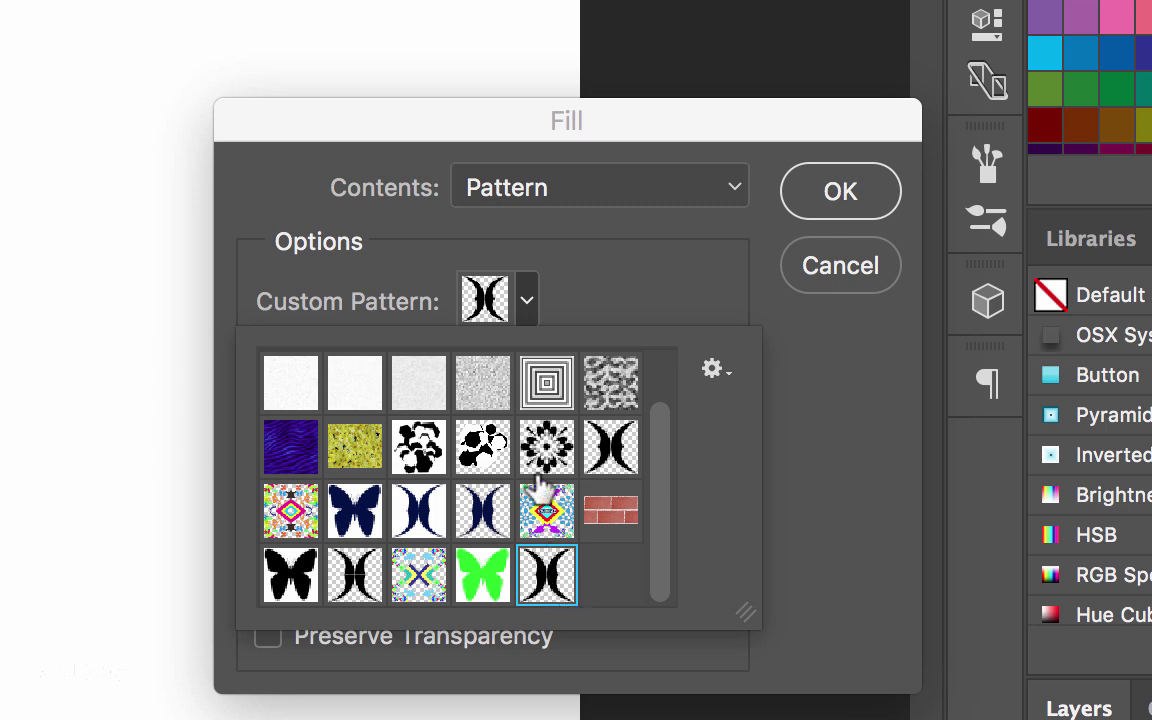
click(527, 302)
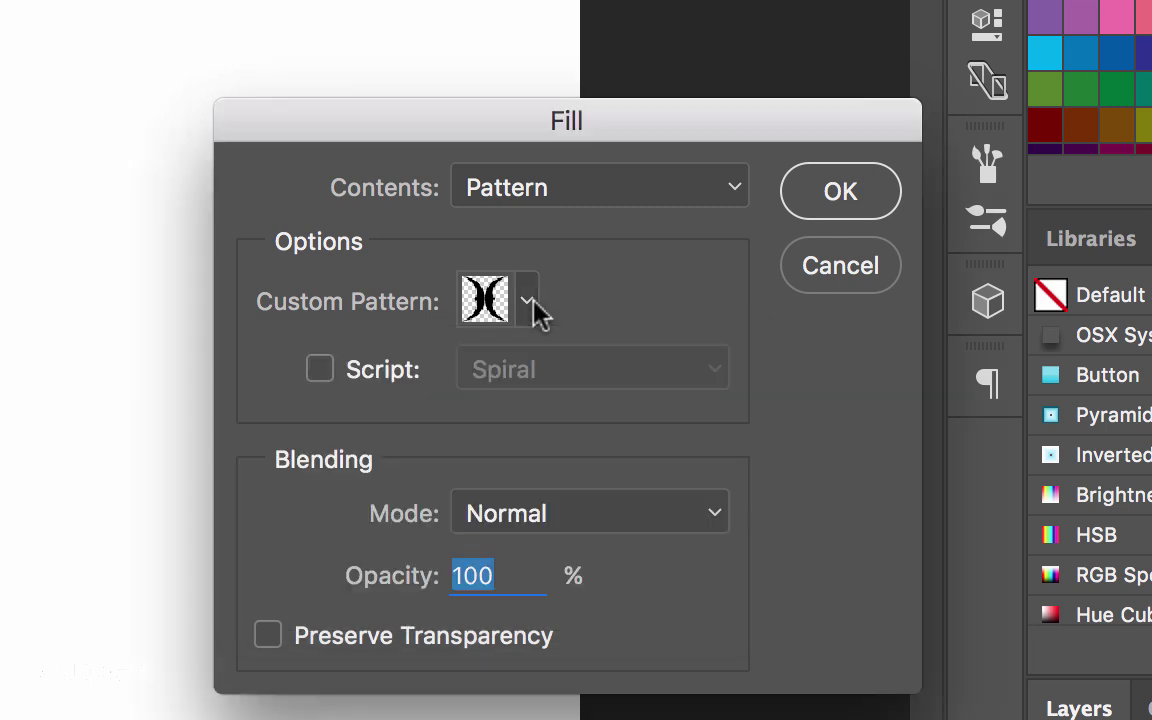
click(321, 372)
click(517, 380)
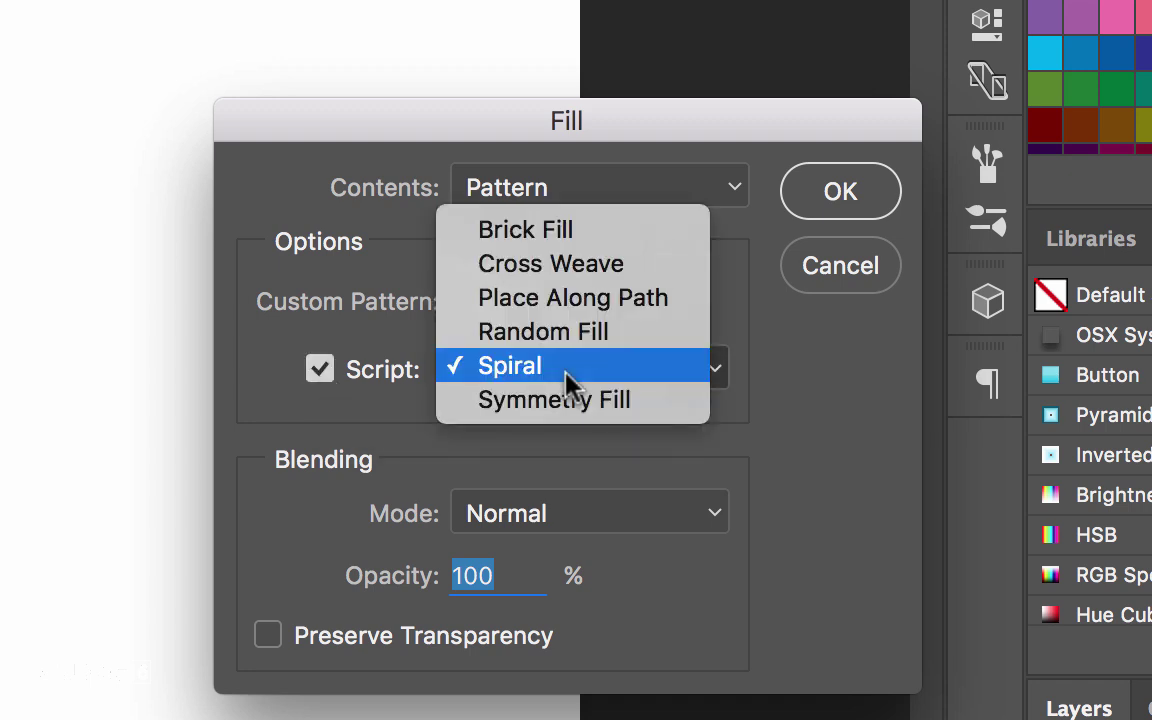
click(583, 405)
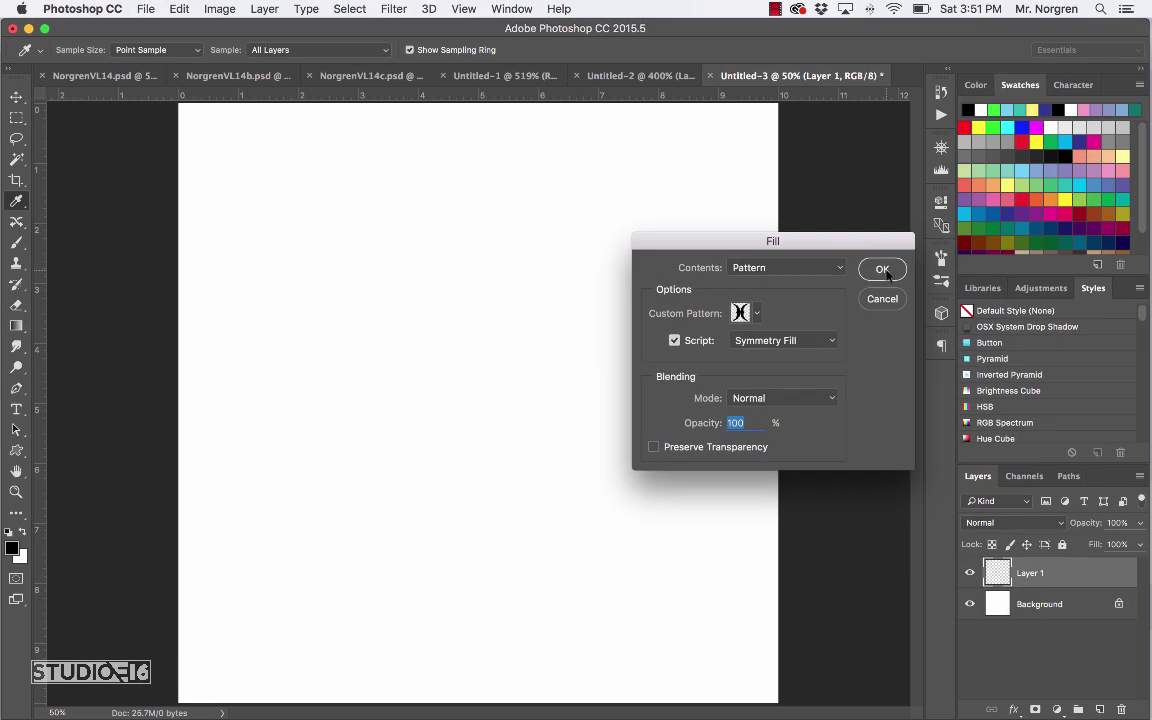
click(846, 198)
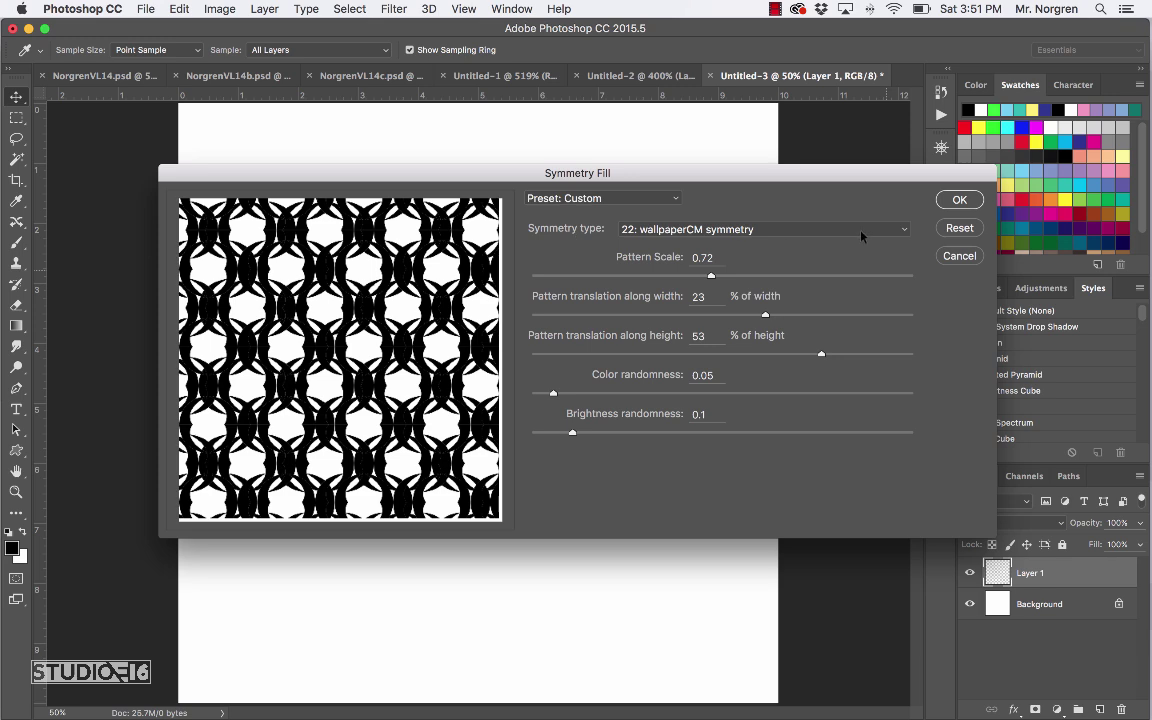
Step: Fill the layer using 22: wallpaperCM symmetry with pattern scale 0.62 and pattern translation along width 26%
click(862, 236)
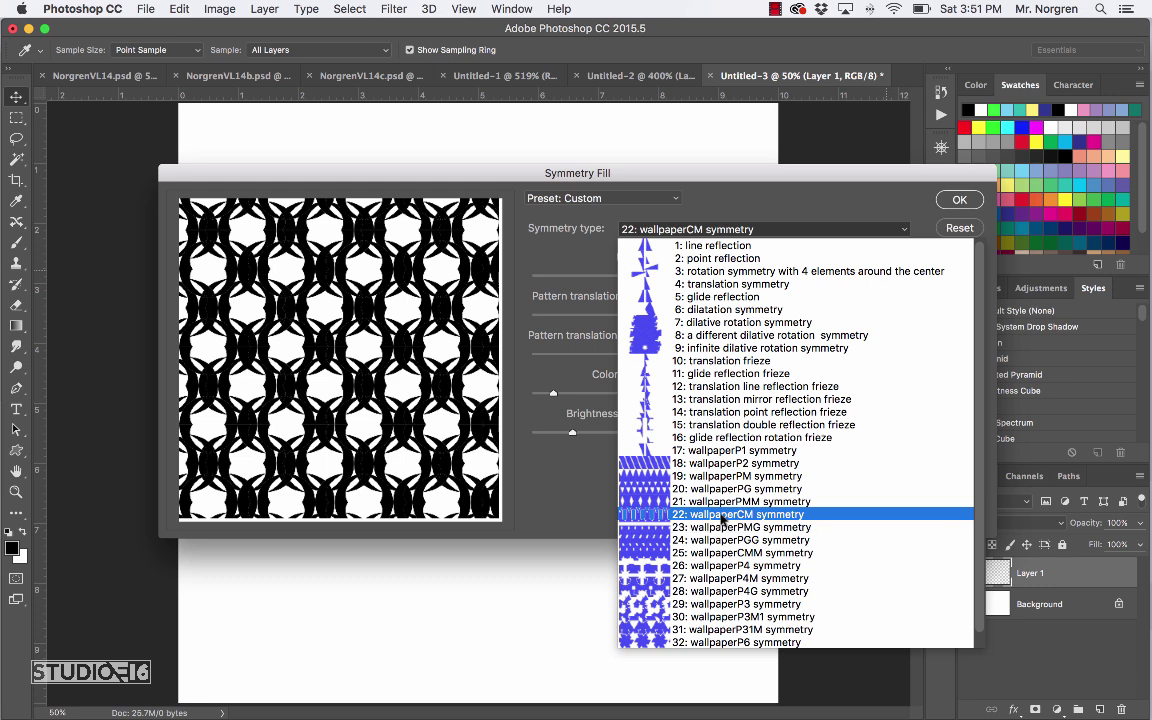
click(722, 514)
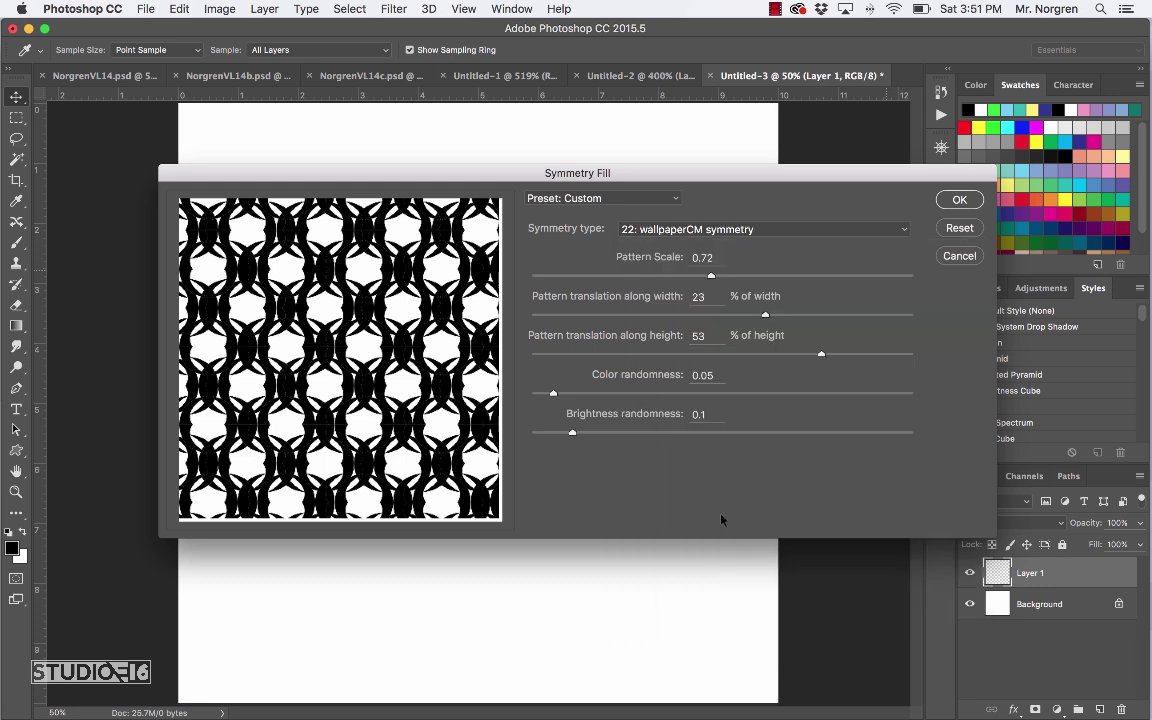
drag(713, 280, 674, 284)
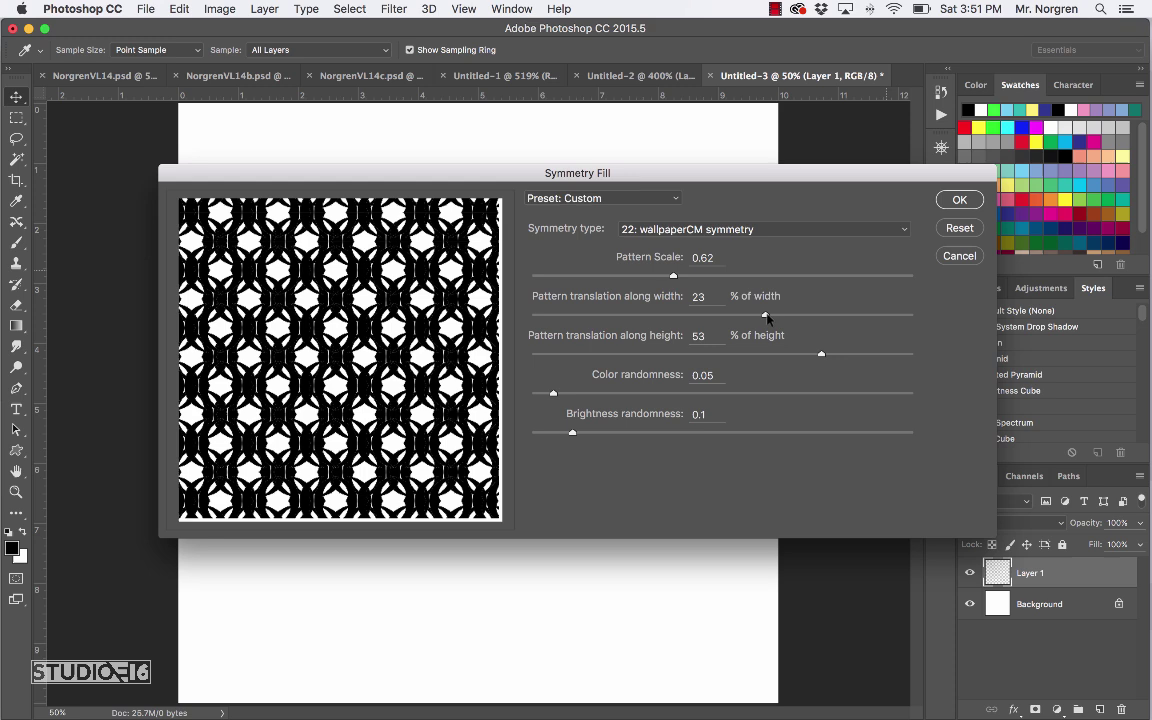
mouse_move(767, 318)
mouse_down()
mouse_move(720, 318)
mouse_move(770, 317)
mouse_up()
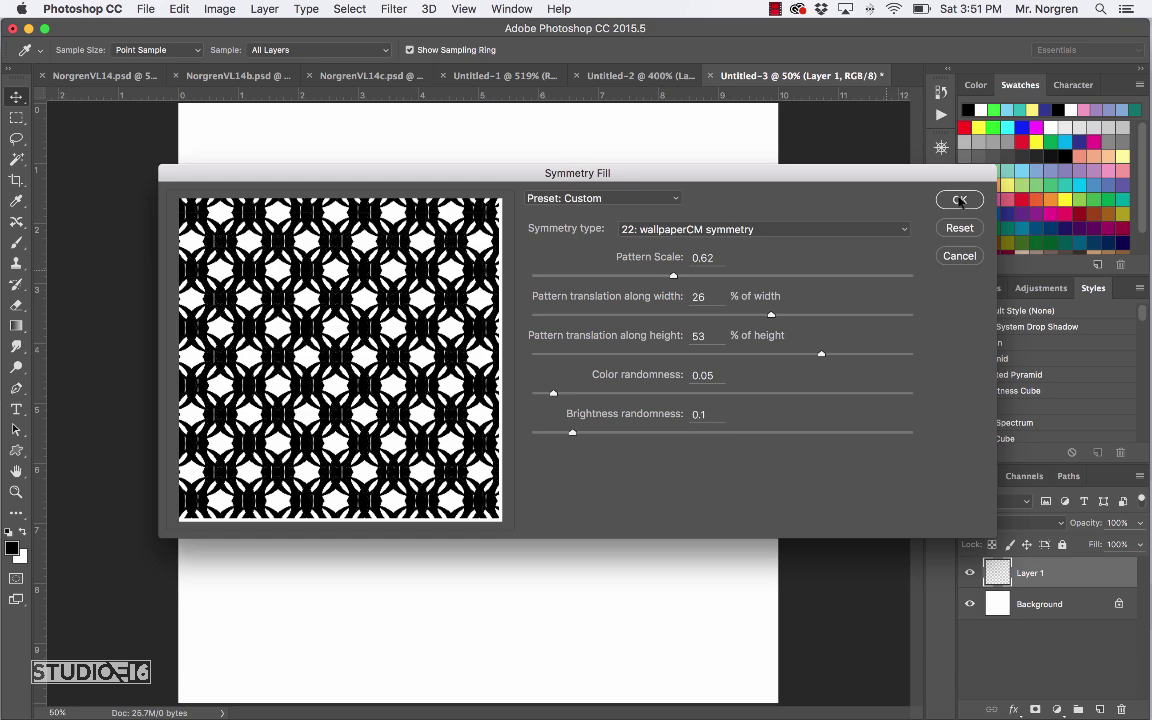
click(959, 200)
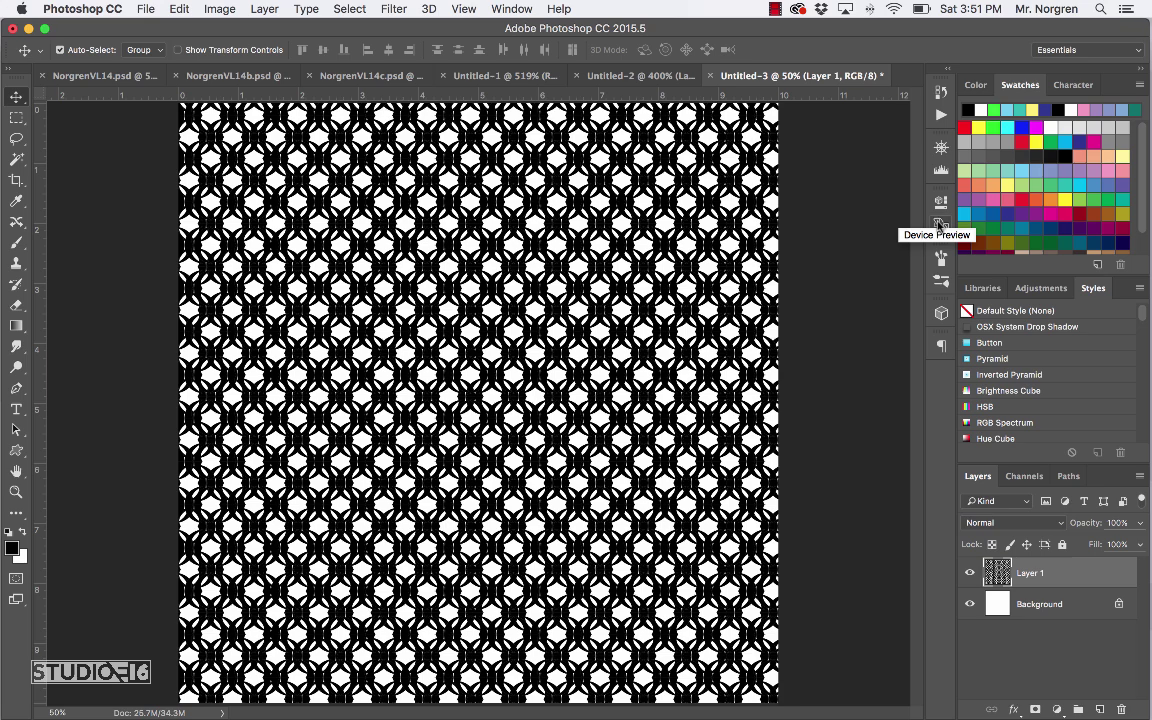
Step: Save the filled pattern document as NorgrenVL14b.psd in the Norgren Video Lessons folder
key(super+s)
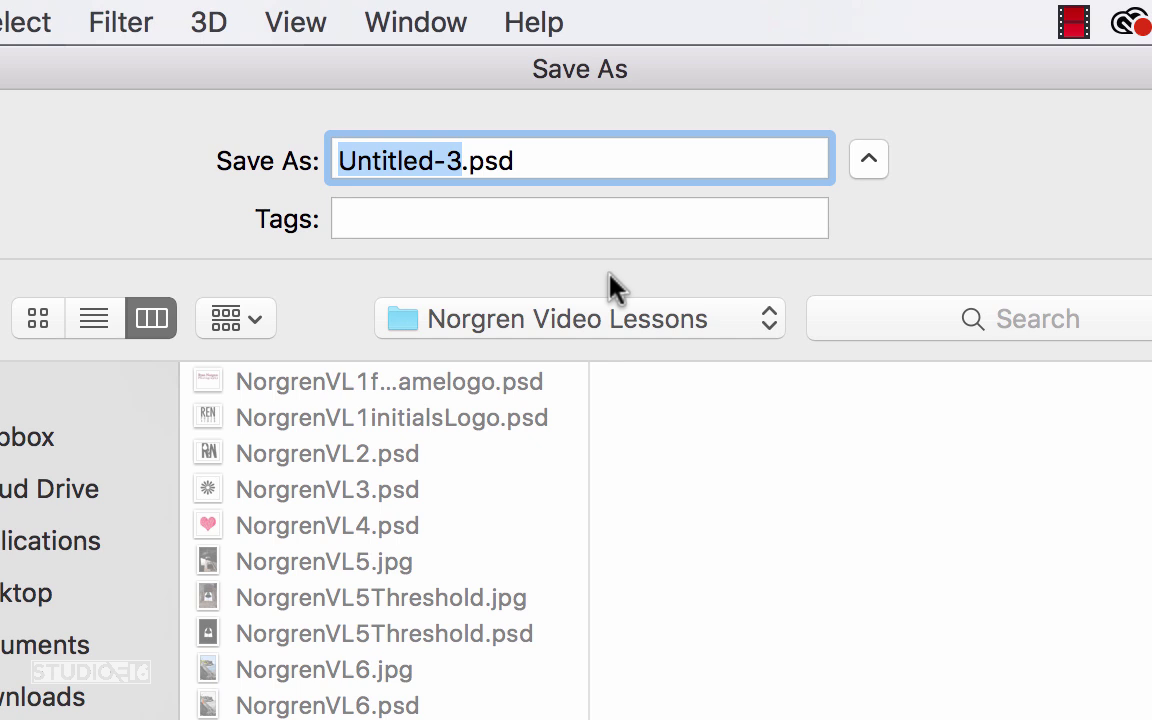
text(NorgrenVL14b)
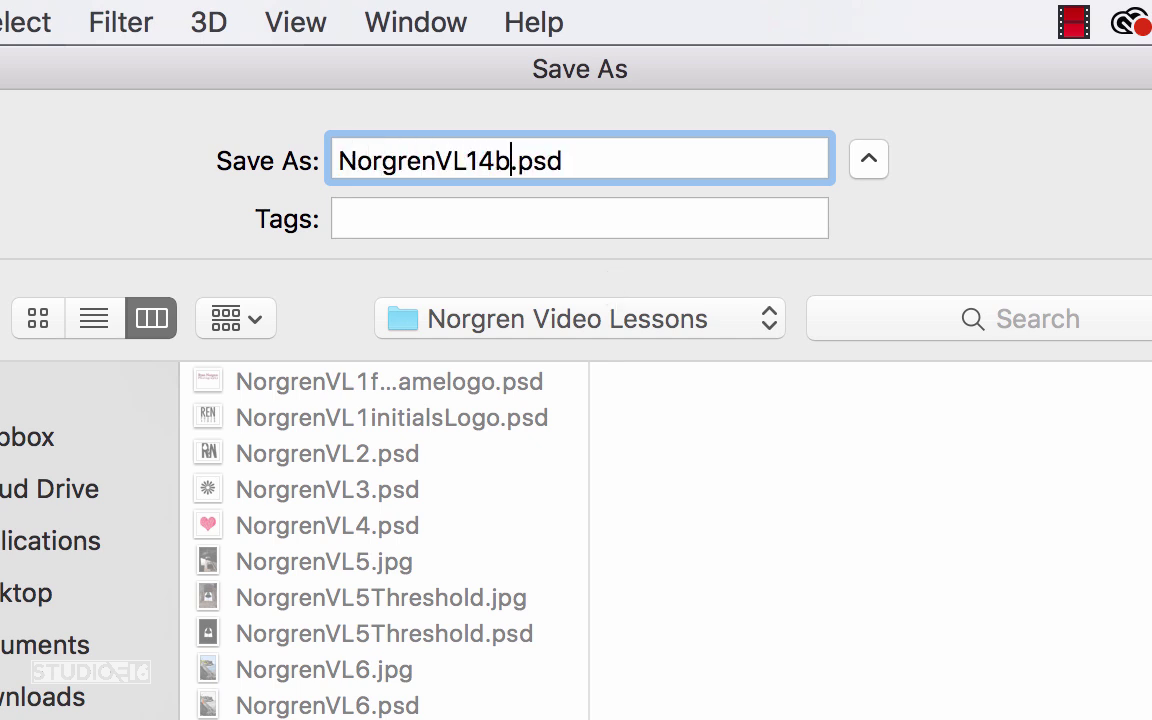
key(Return)
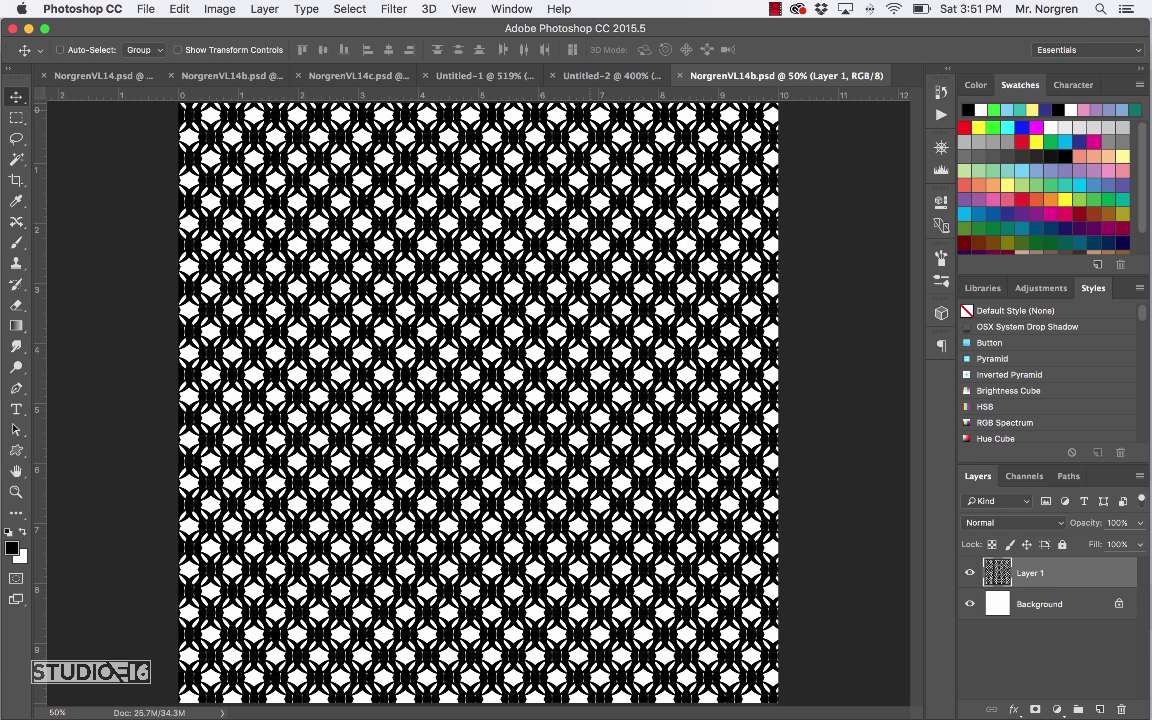
Step: Create a new 2 × 2 inch, 300 pixels/inch RGB document with a white background
key(super+n)
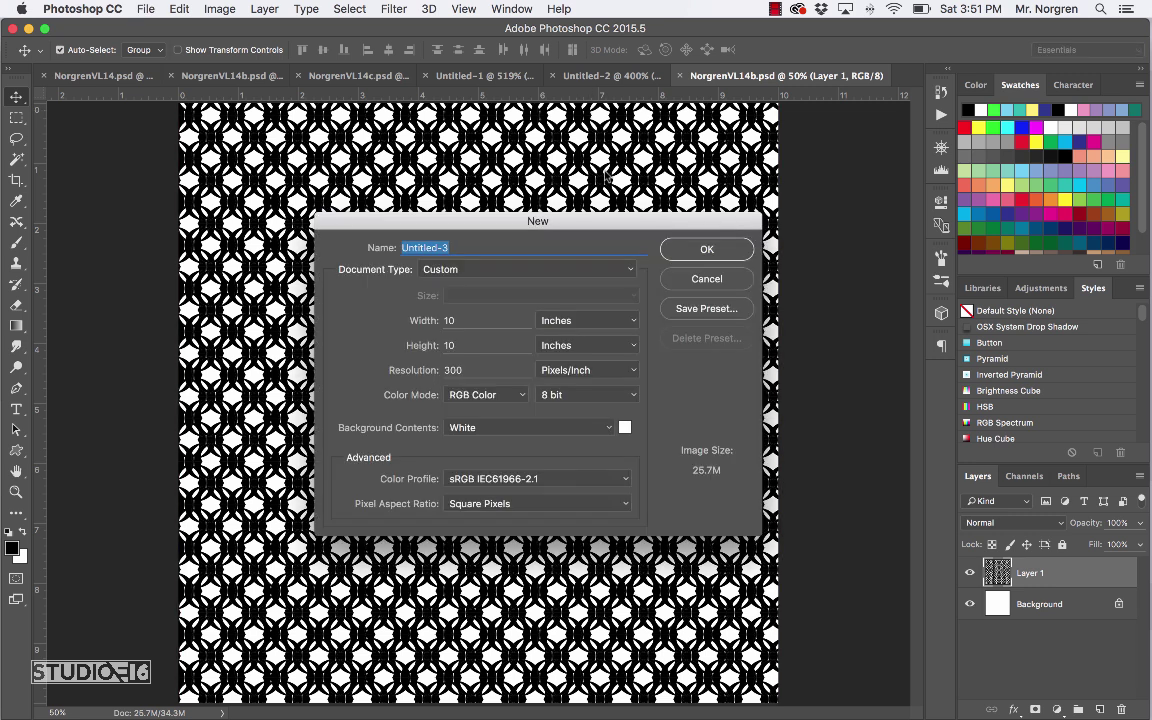
click(412, 321)
text(2)
key(Tab)
text(2)
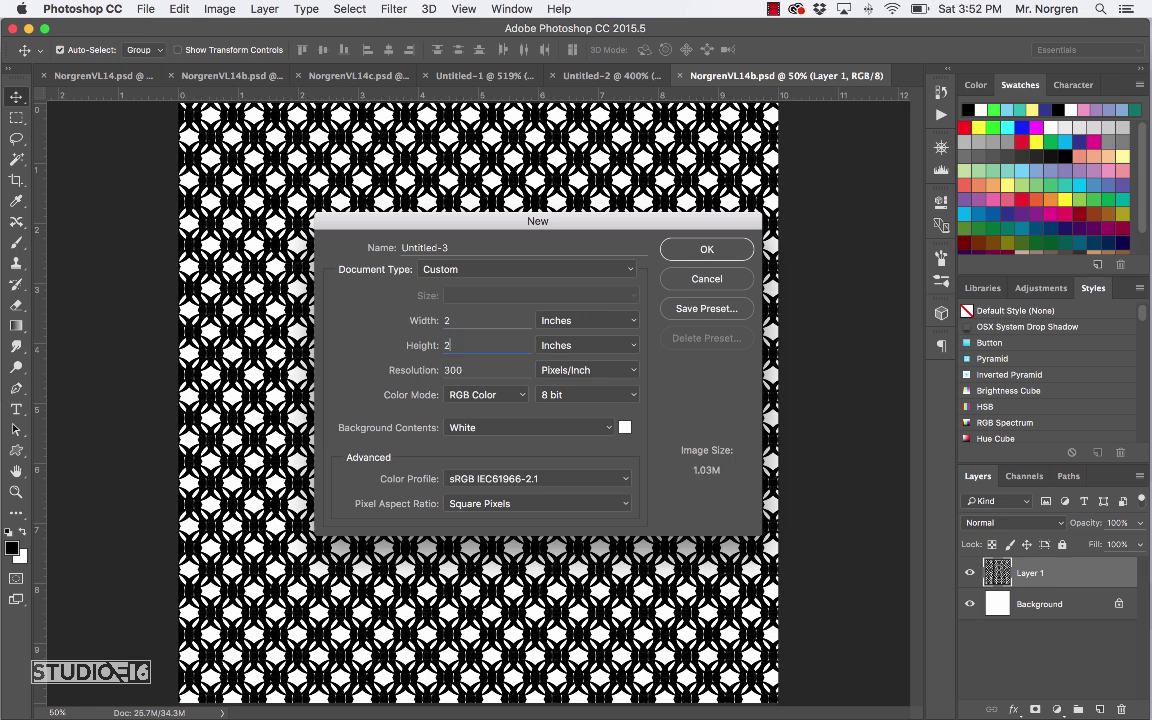
click(692, 251)
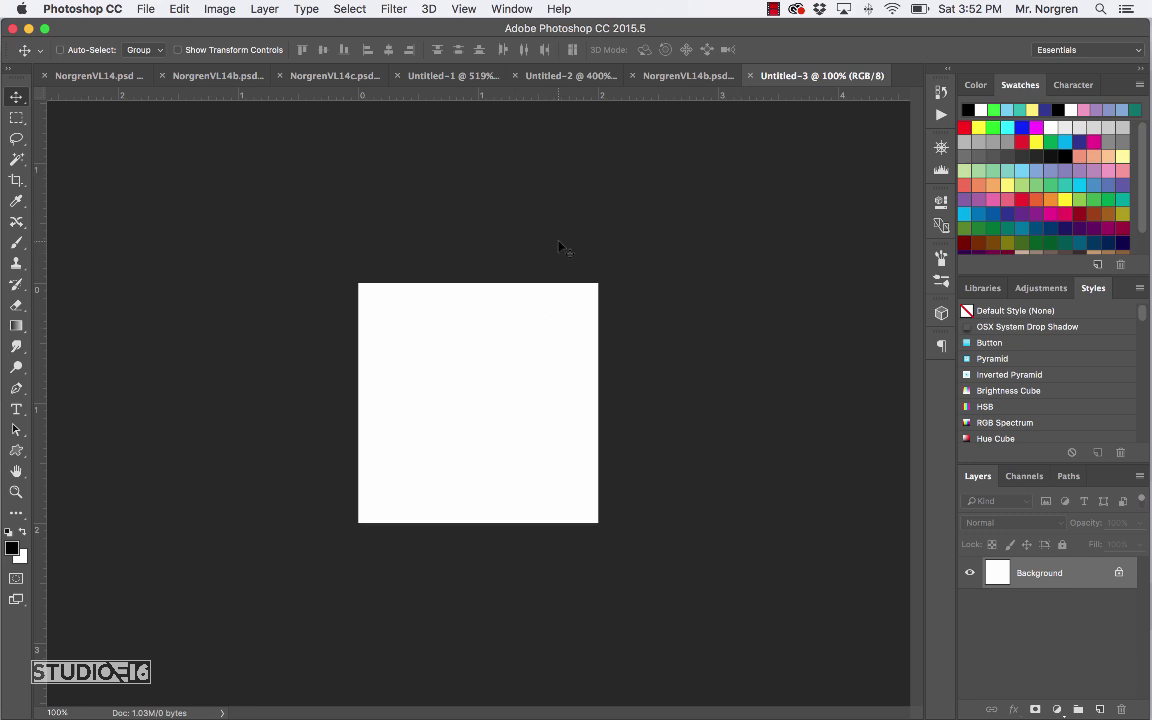
Step: Add a horizontal guide at 50% of the new document's height
key(super+equal)
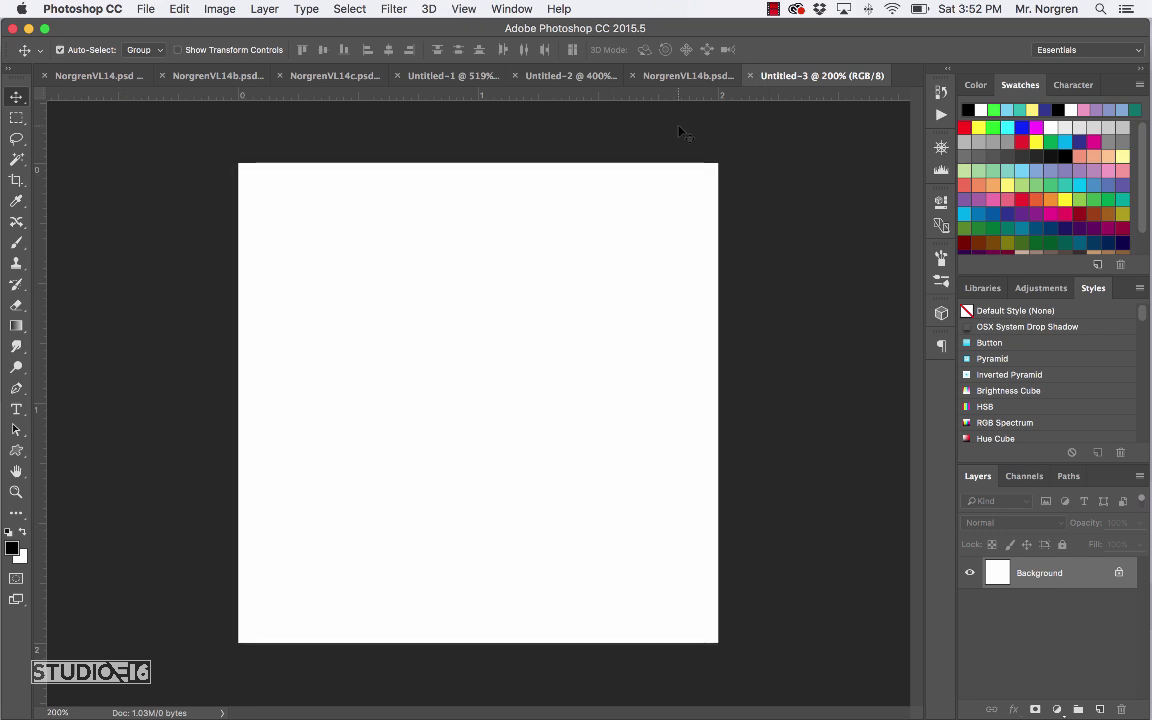
click(464, 9)
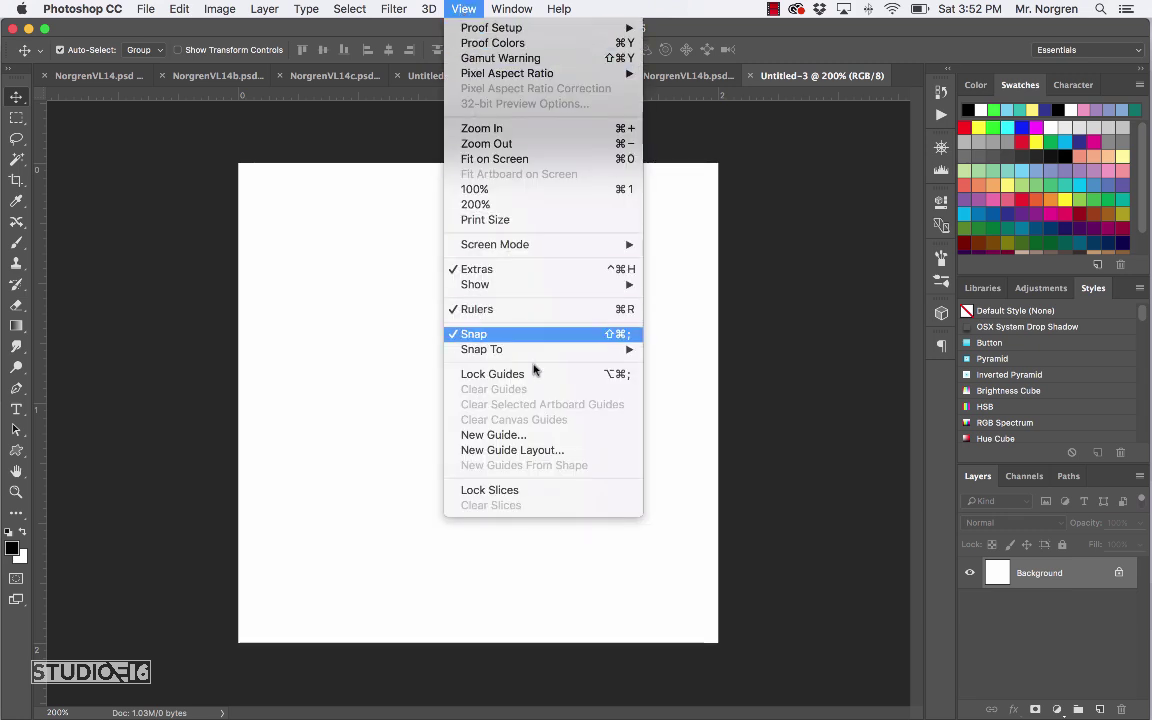
click(522, 436)
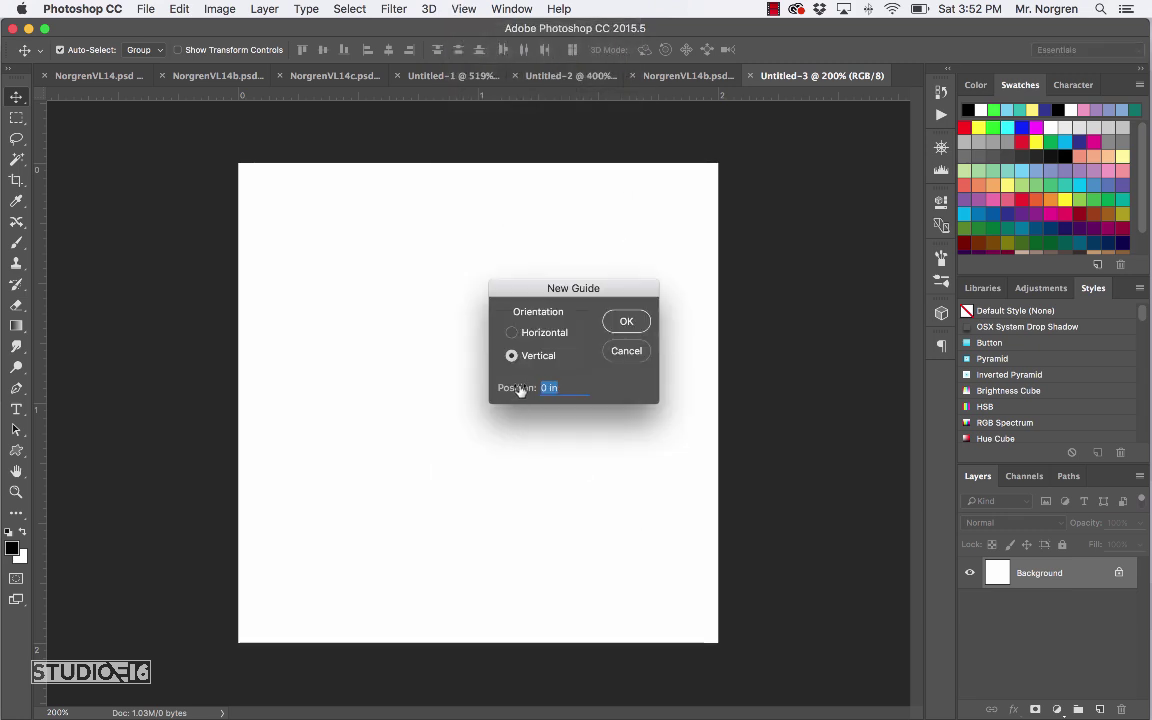
click(513, 333)
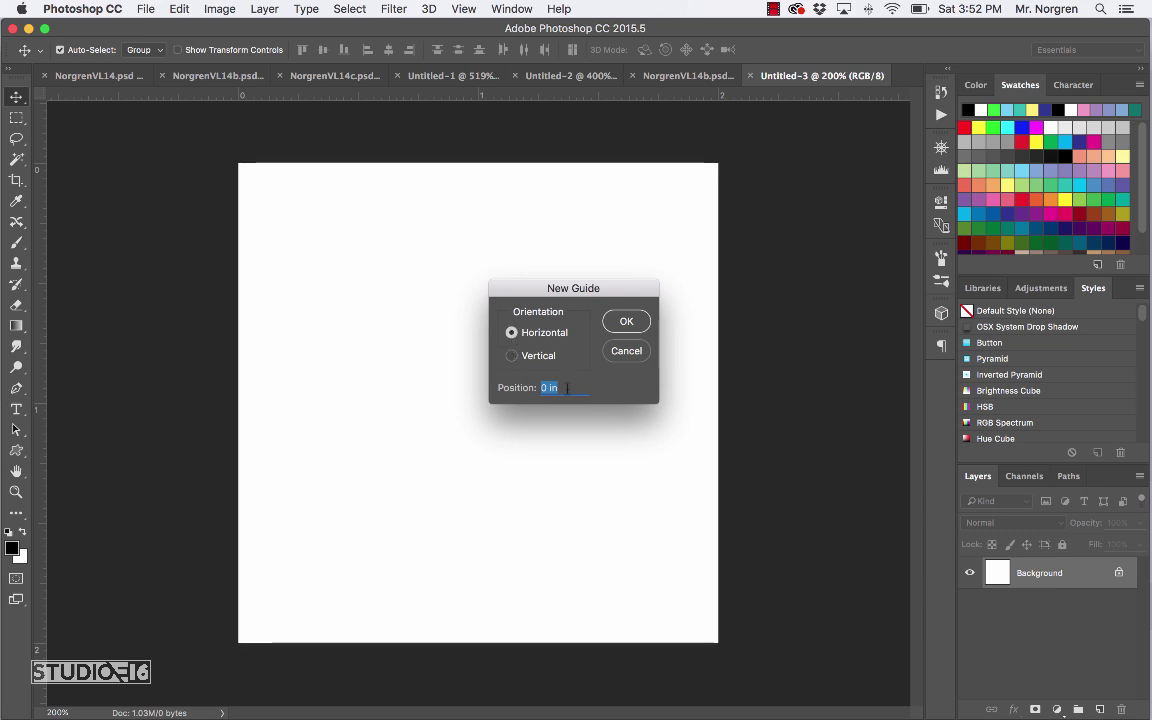
text(50%)
click(627, 323)
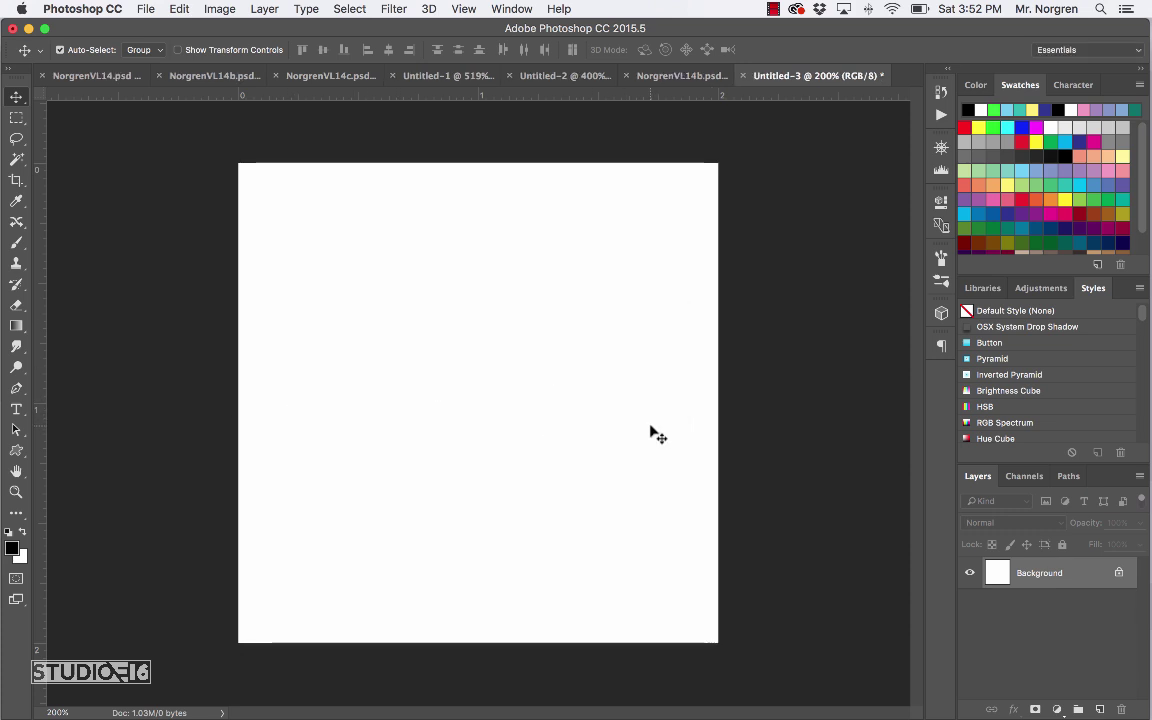
Step: Add a vertical guide at 50% of the document's width
click(463, 9)
mouse_move(527, 290)
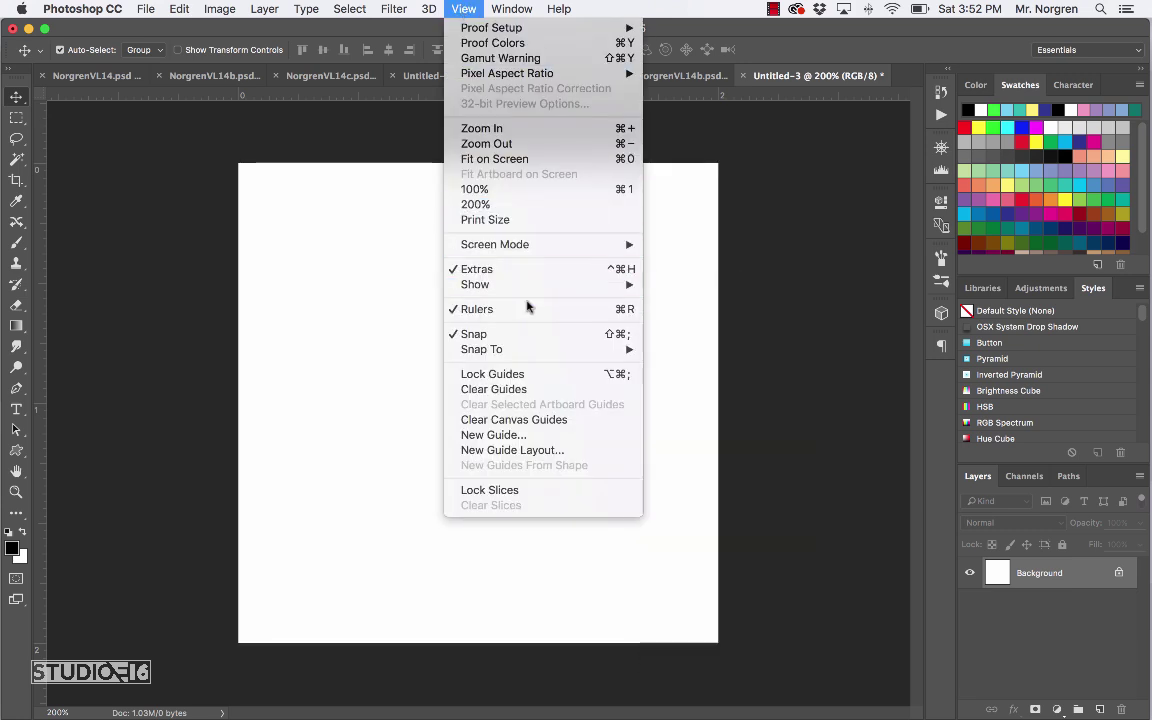
click(549, 436)
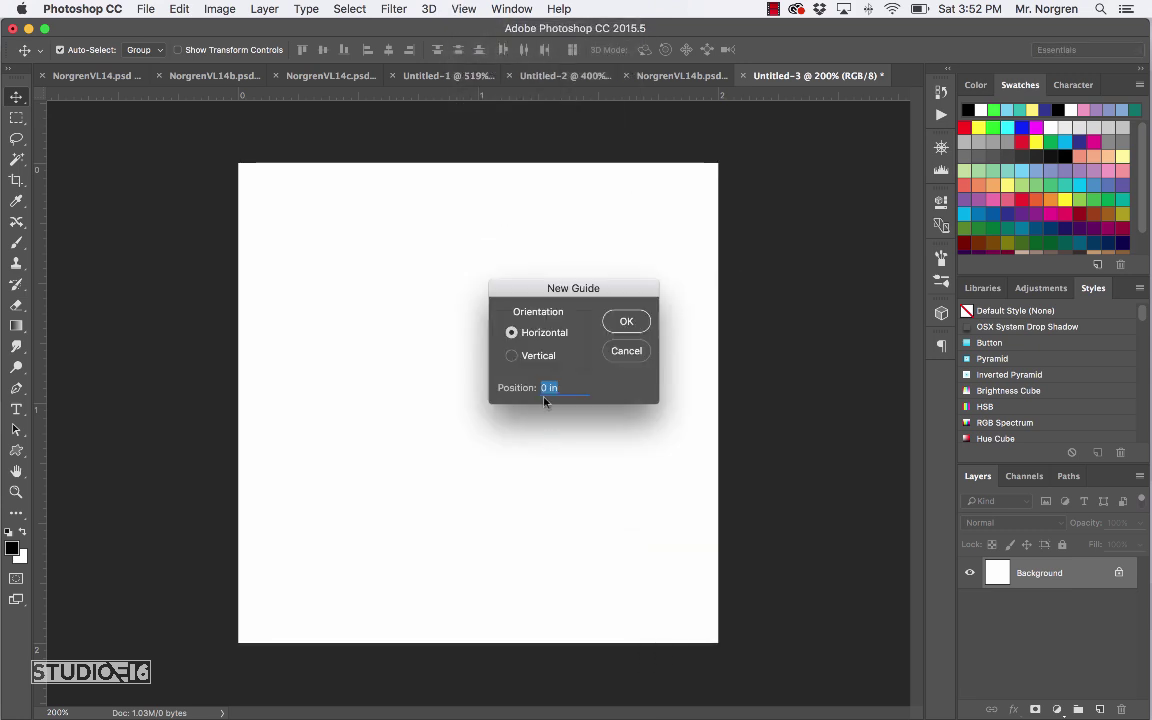
click(512, 355)
text(50)
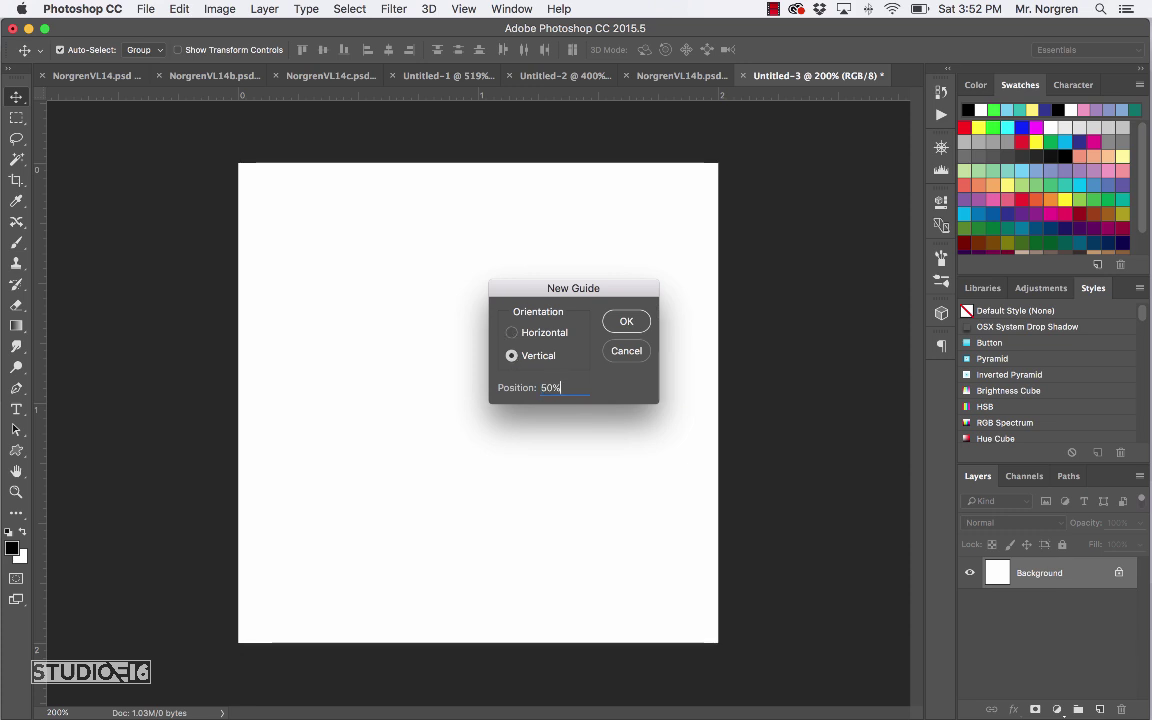
text(%)
key(Return)
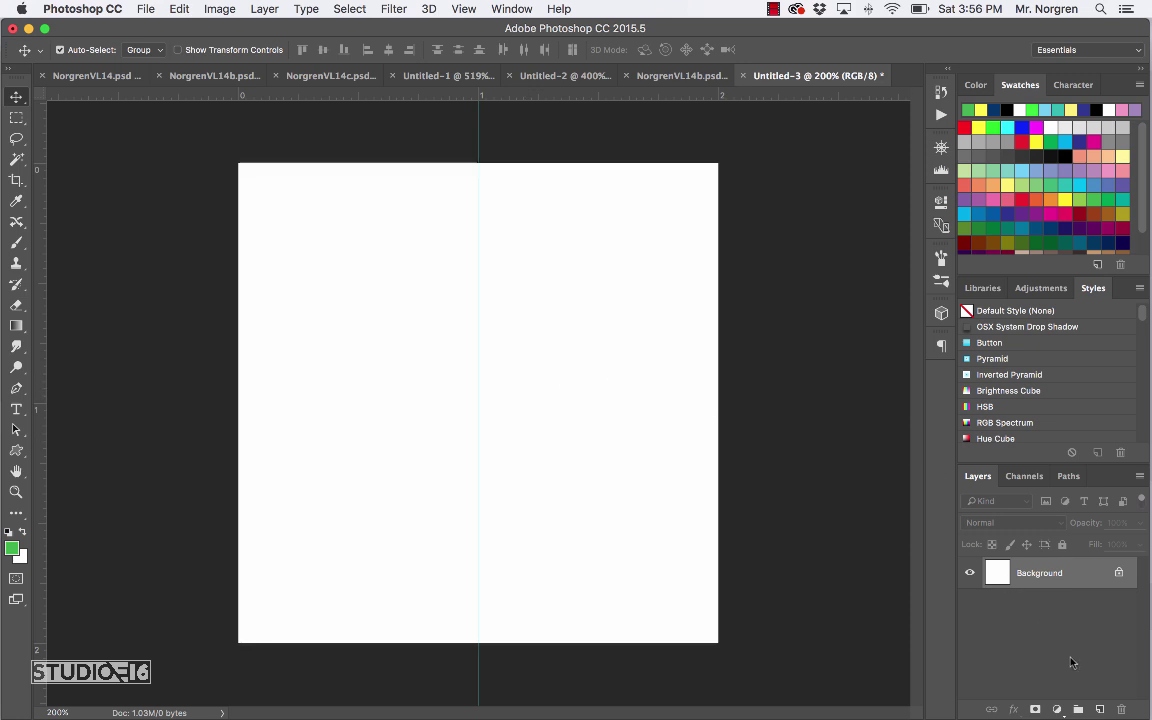
Step: Add an empty layer above the background and choose the Flat 45 px brush for painting
click(1100, 709)
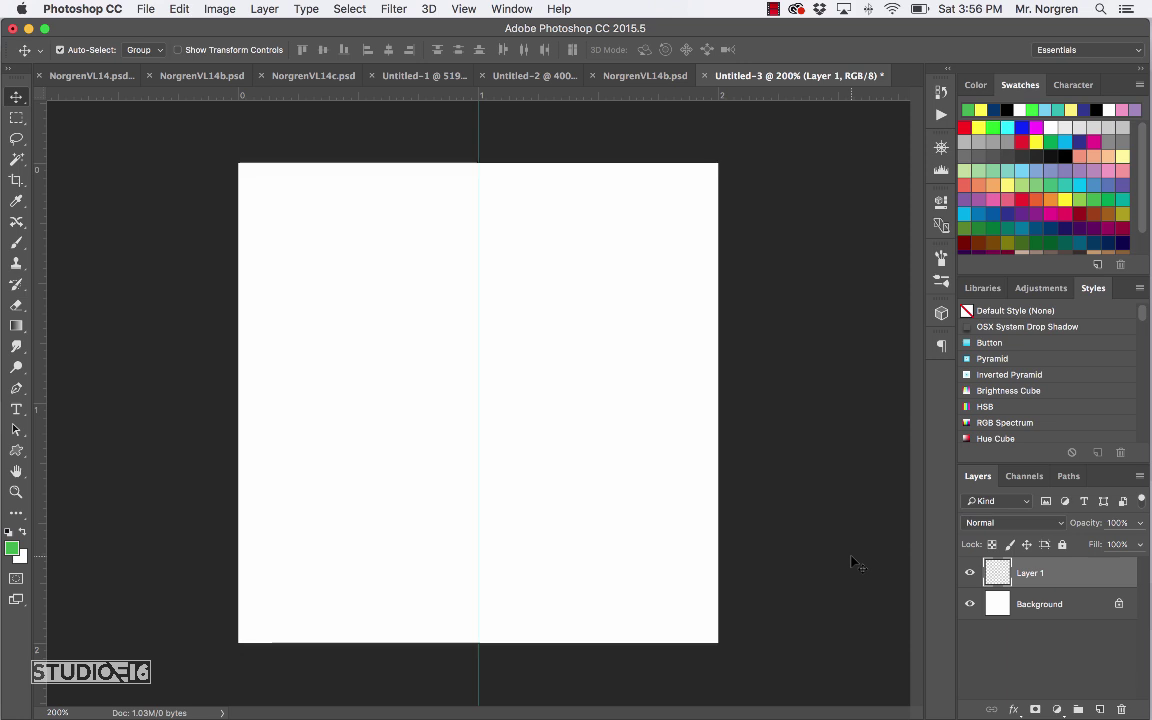
key(b)
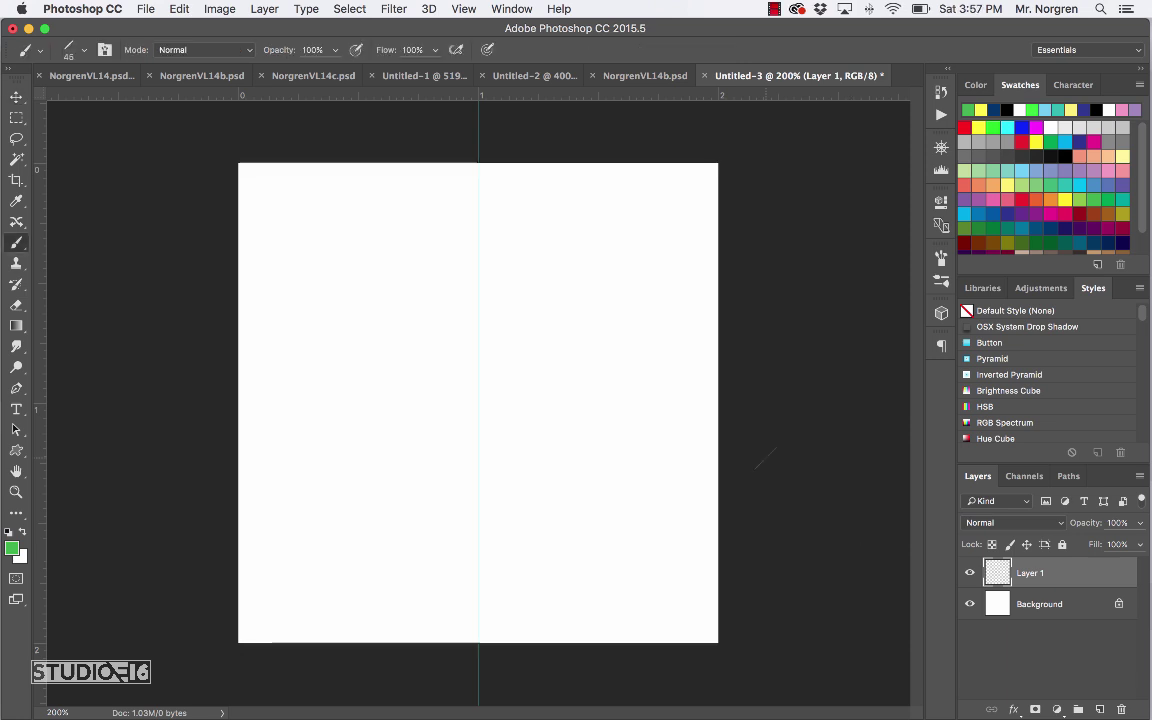
right_click(369, 281)
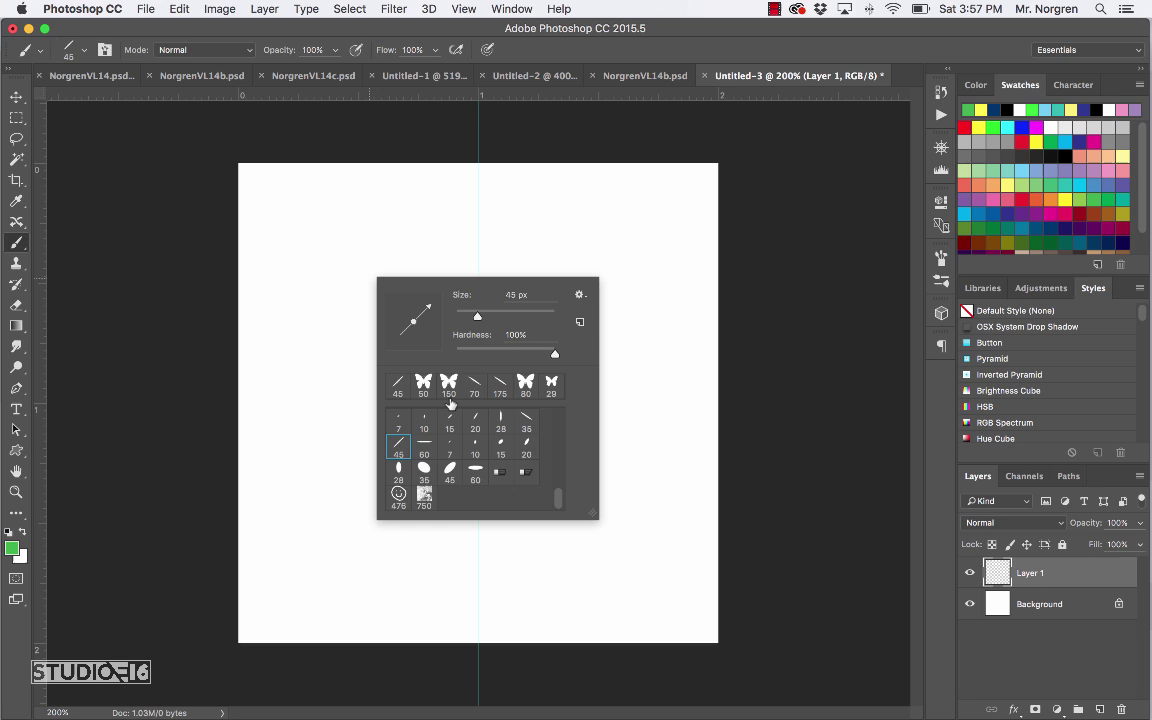
mouse_move(558, 498)
mouse_down()
mouse_move(559, 421)
mouse_move(557, 505)
mouse_up()
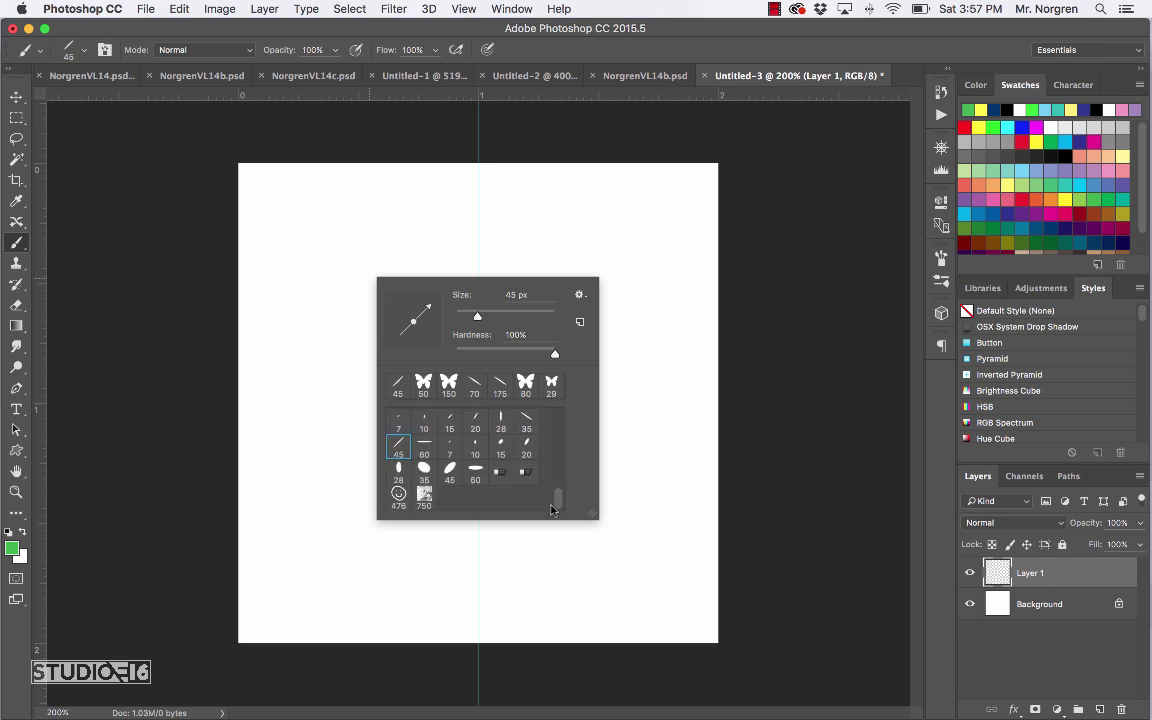
click(399, 449)
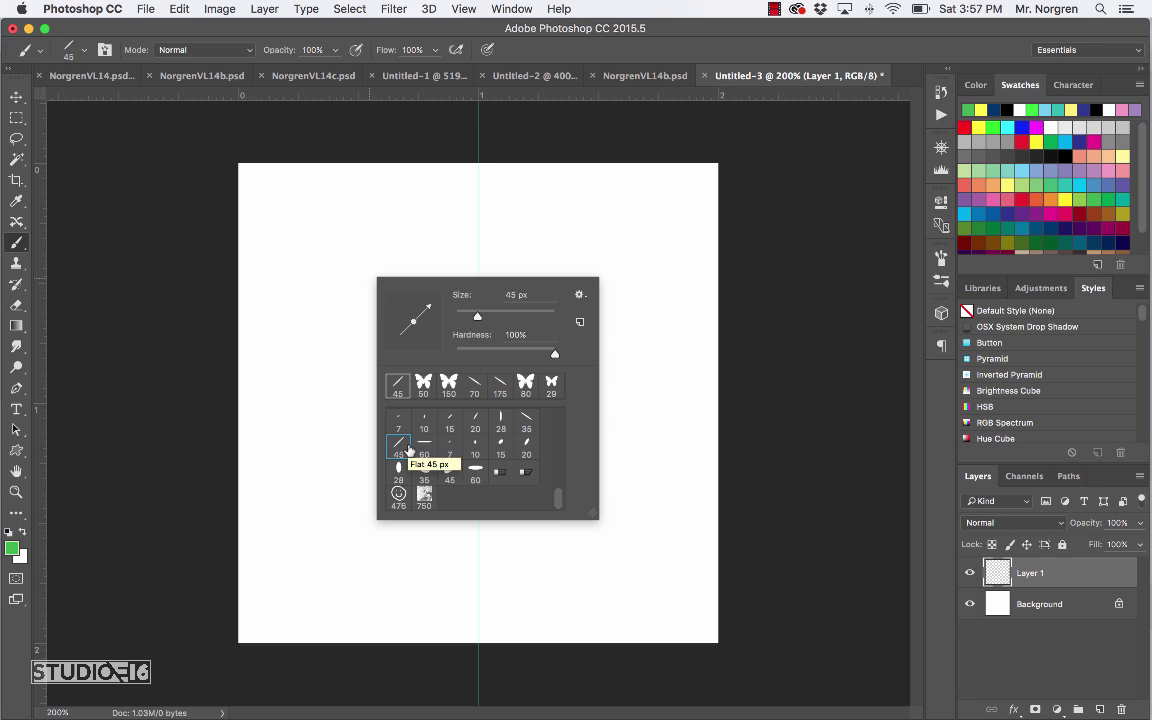
key(Return)
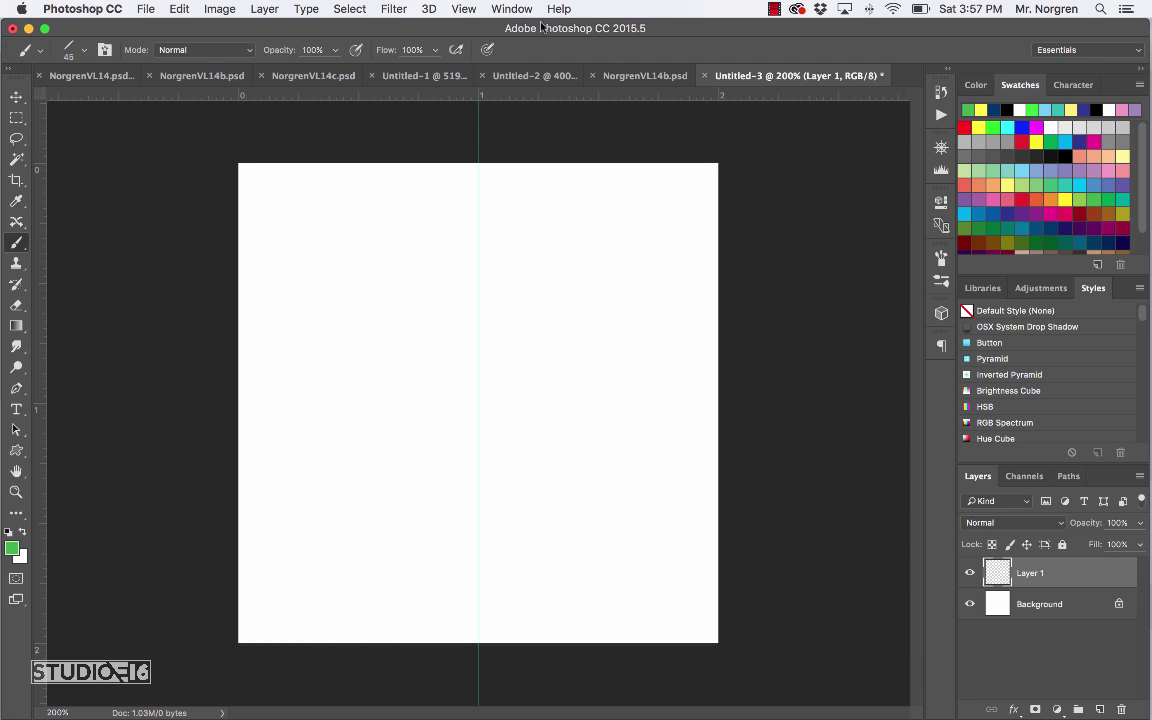
Step: Paint a straight blue diagonal stripe sloping down to the right across the vertical guide, above the canvas centre
click(511, 9)
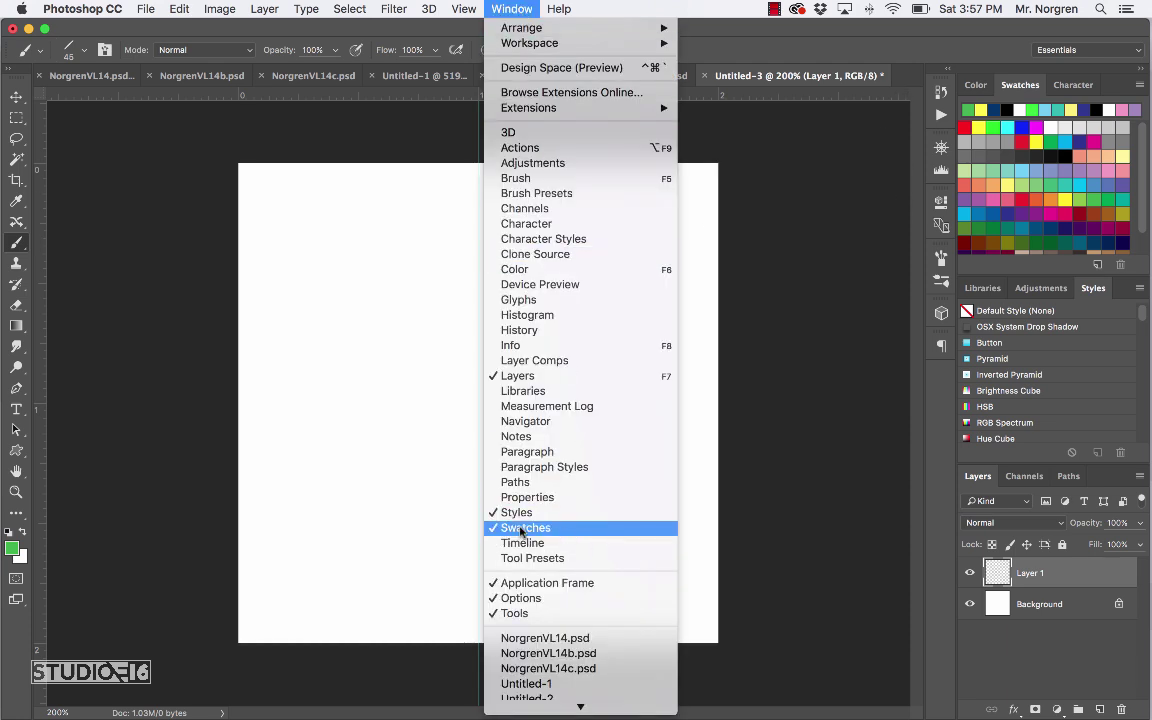
click(534, 15)
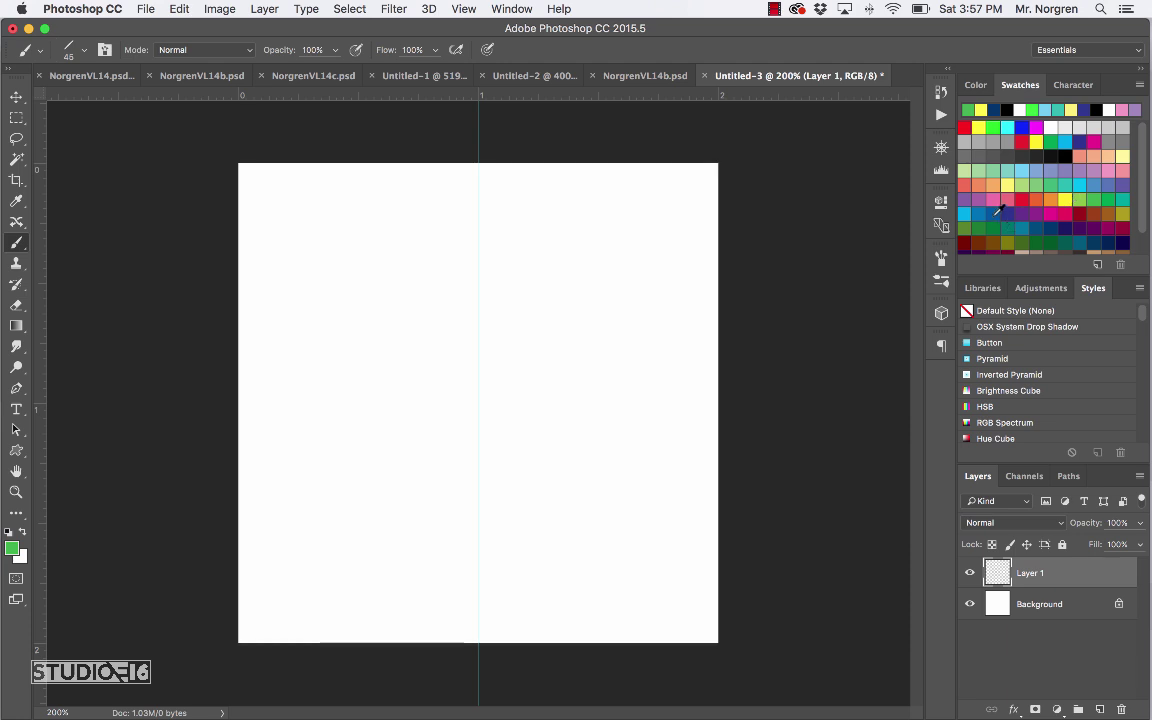
click(989, 210)
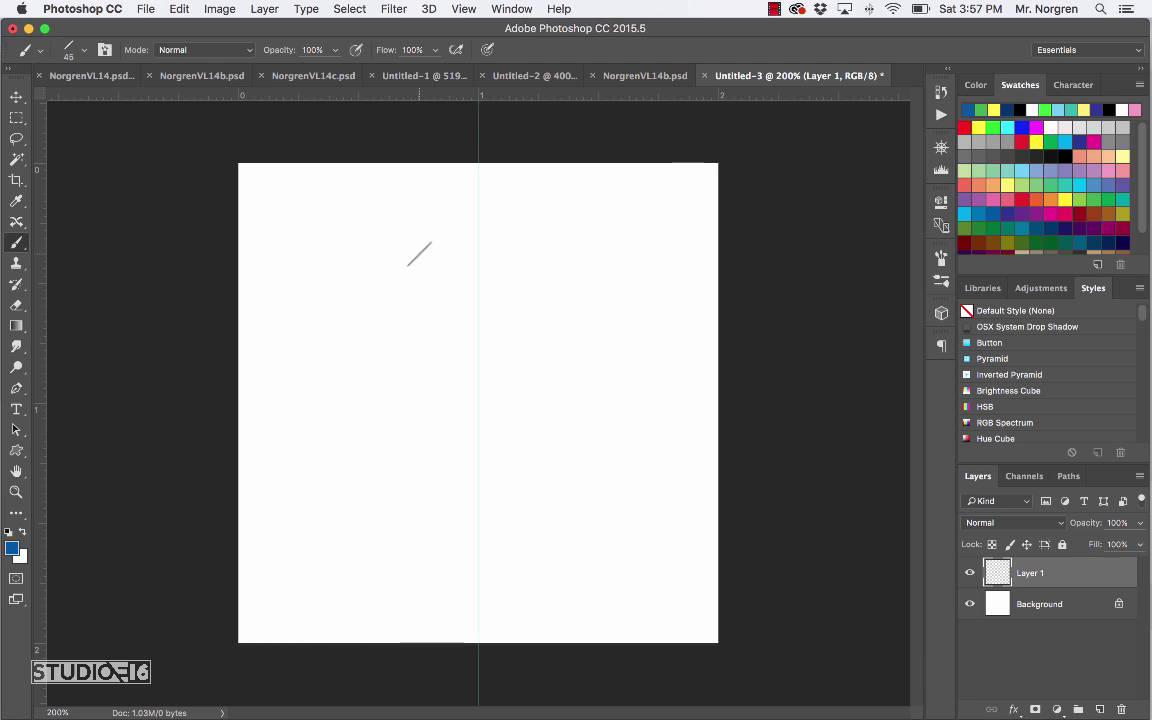
click(419, 258)
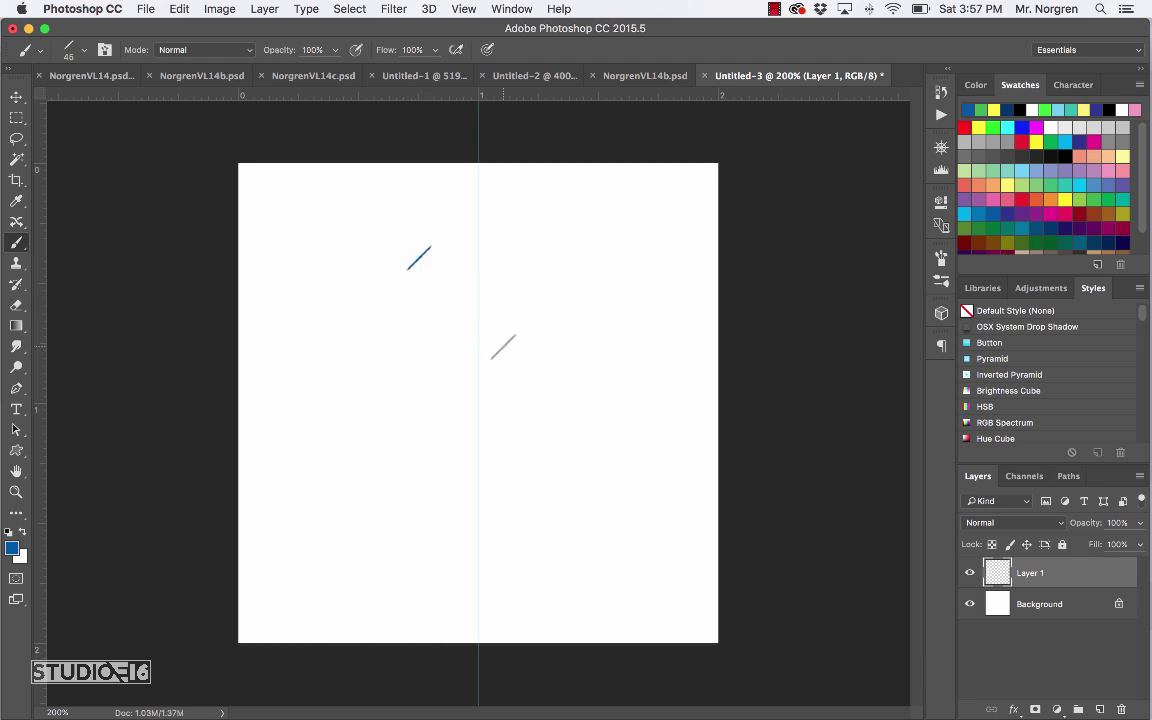
shift+click(503, 346)
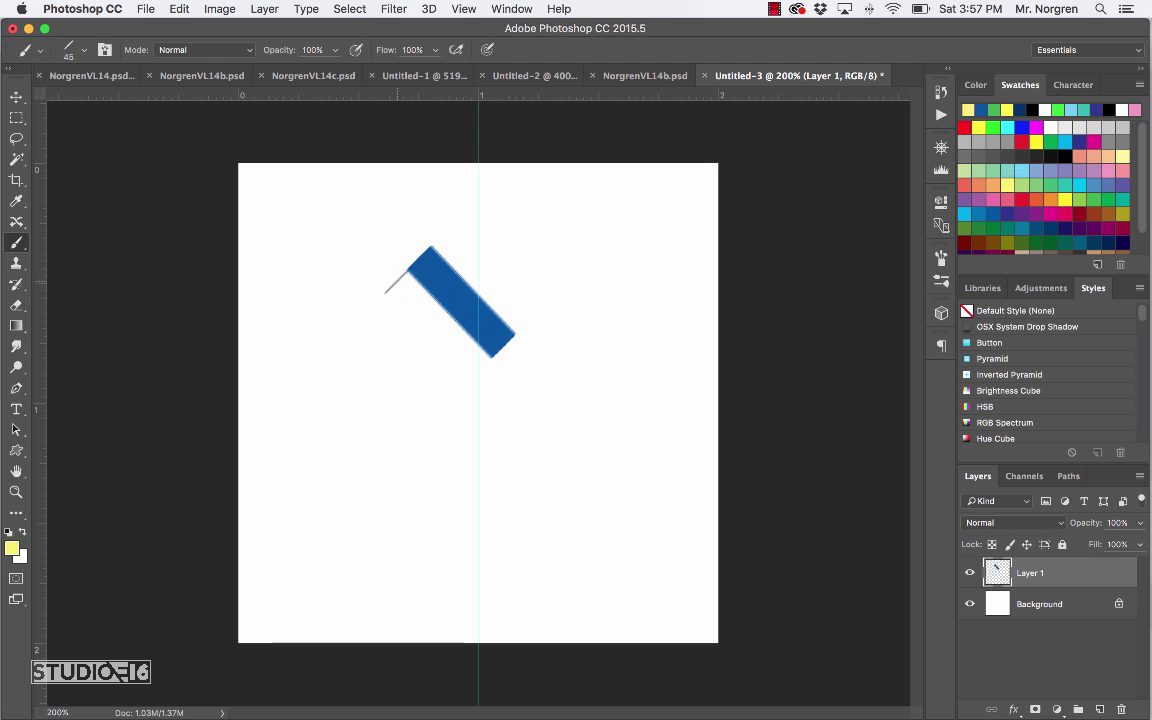
Step: Paint parallel yellow and green diagonal stripes side by side along the lower-left edge of the blue stripe, each slightly longer than the last
click(397, 282)
shift+click(496, 388)
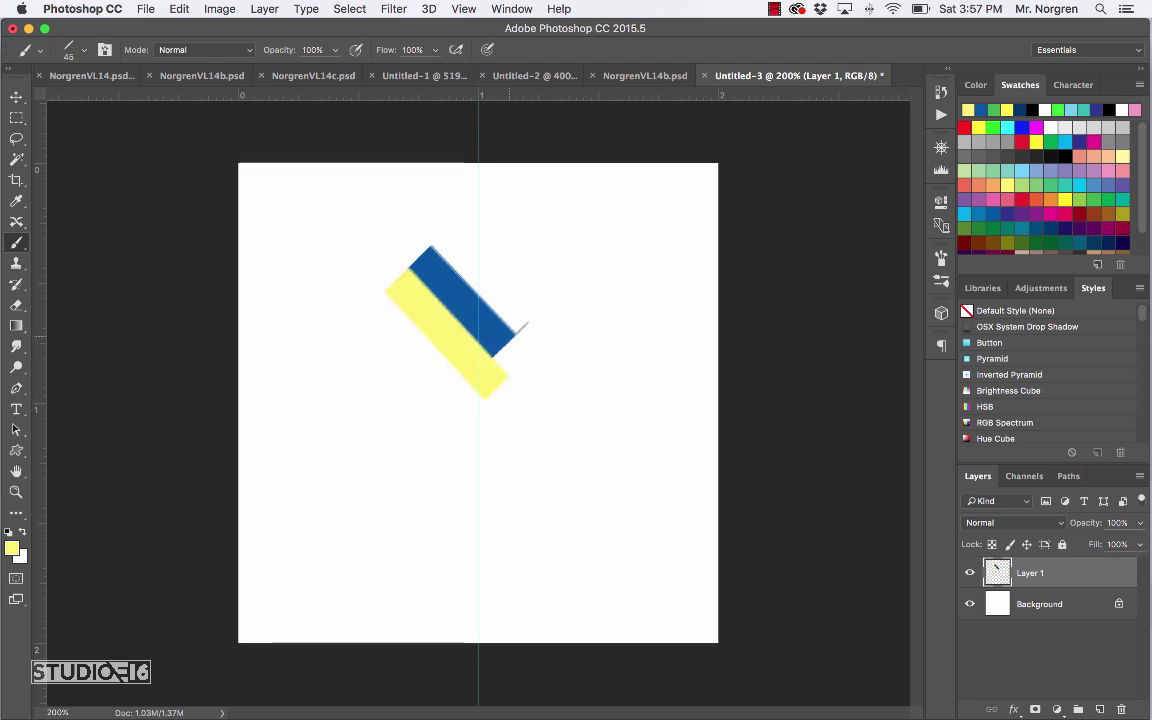
click(987, 180)
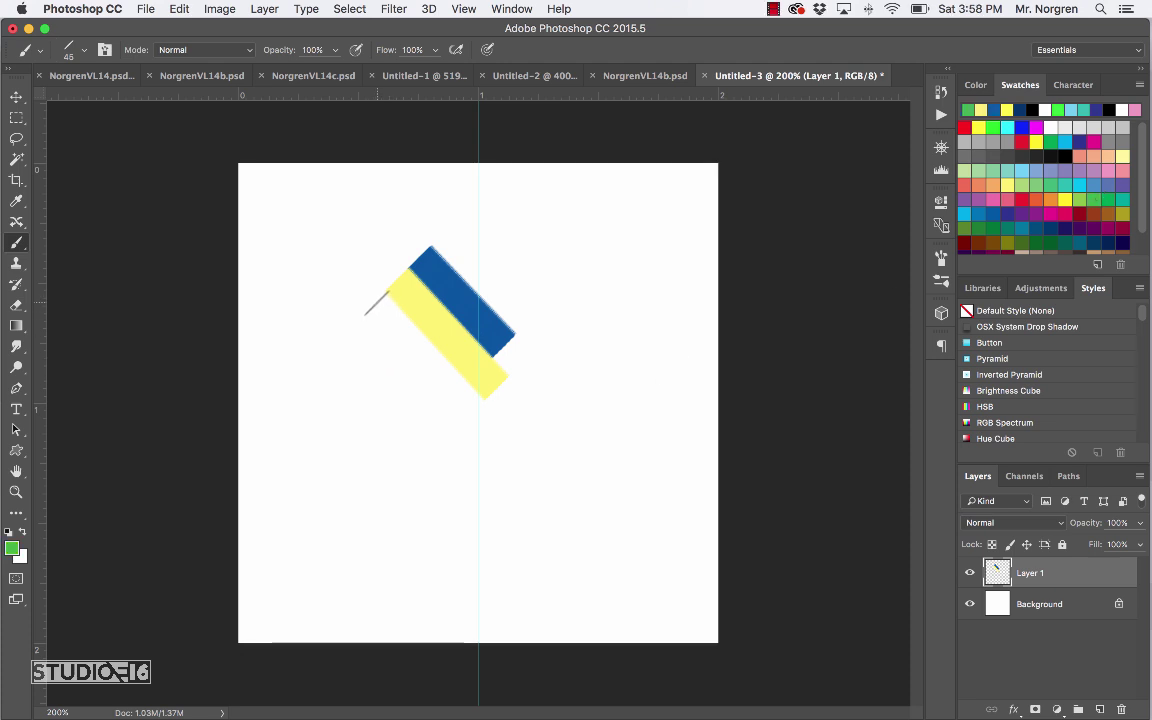
click(376, 302)
shift+click(480, 420)
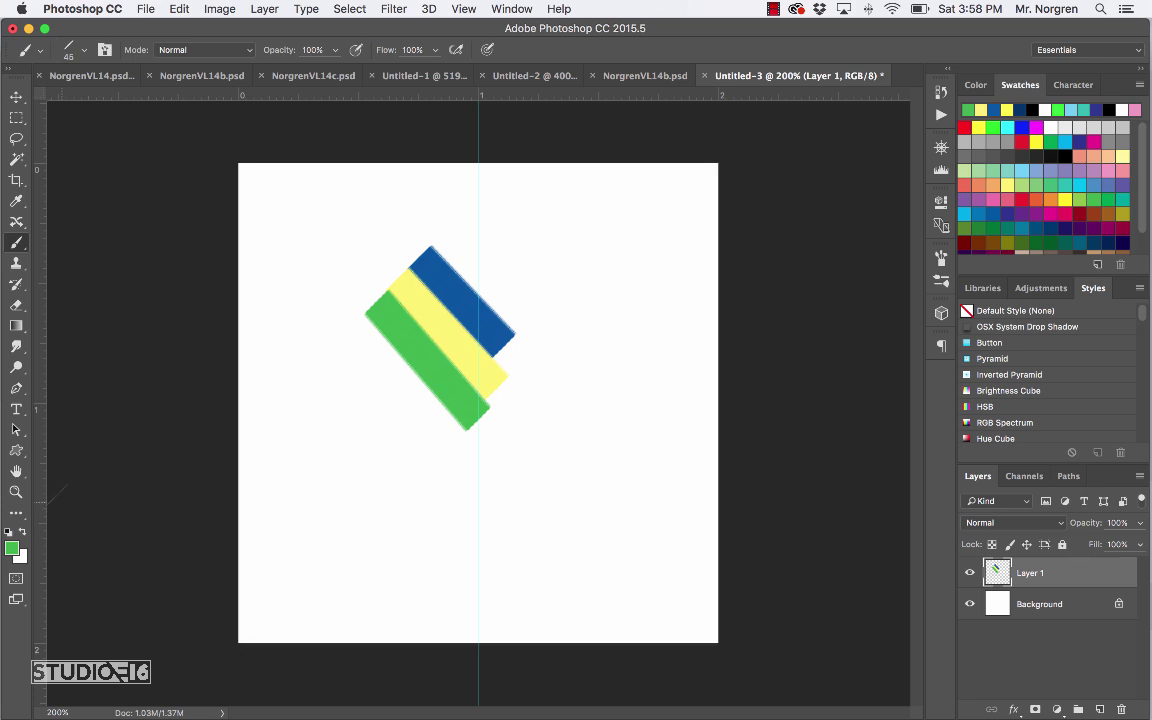
Step: Set up the Custom Shape tool to draw in Pixels mode with the fish shape
click(21, 456)
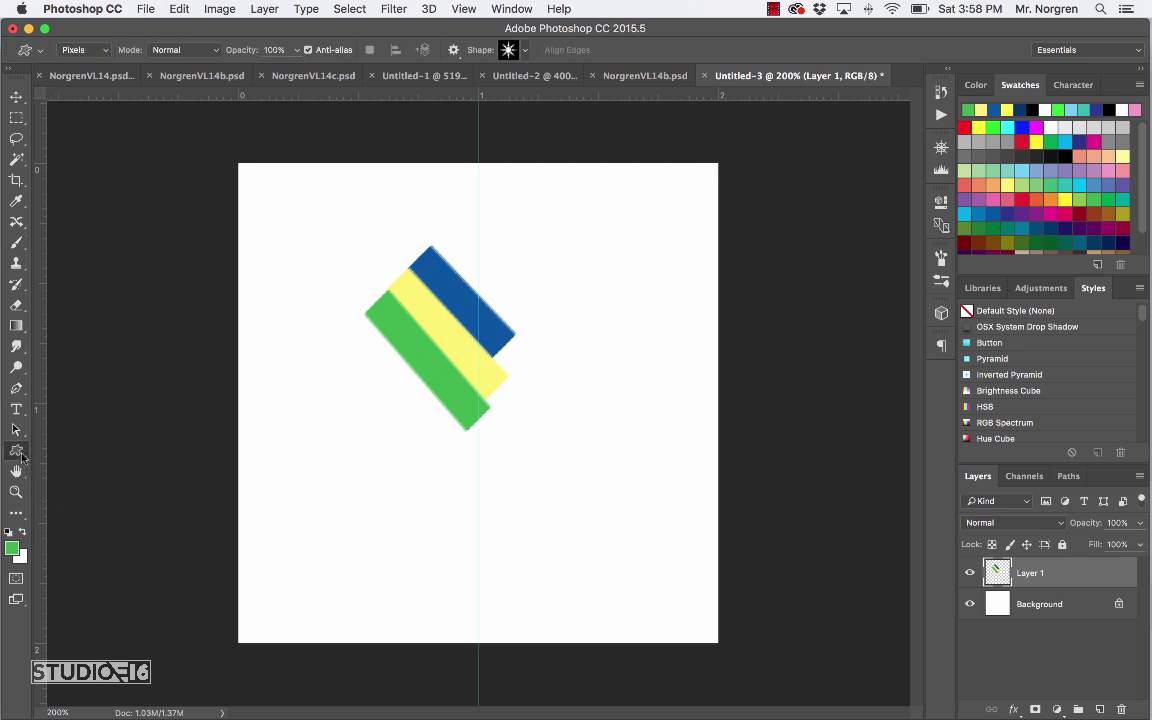
right_click(21, 456)
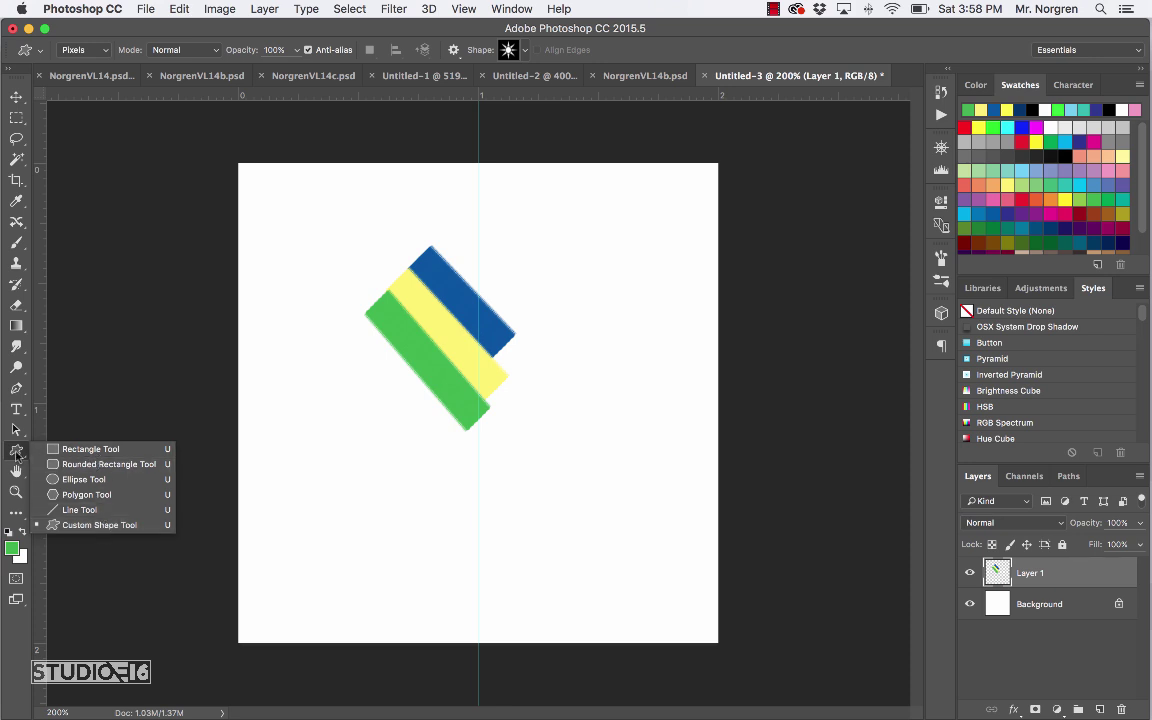
click(17, 453)
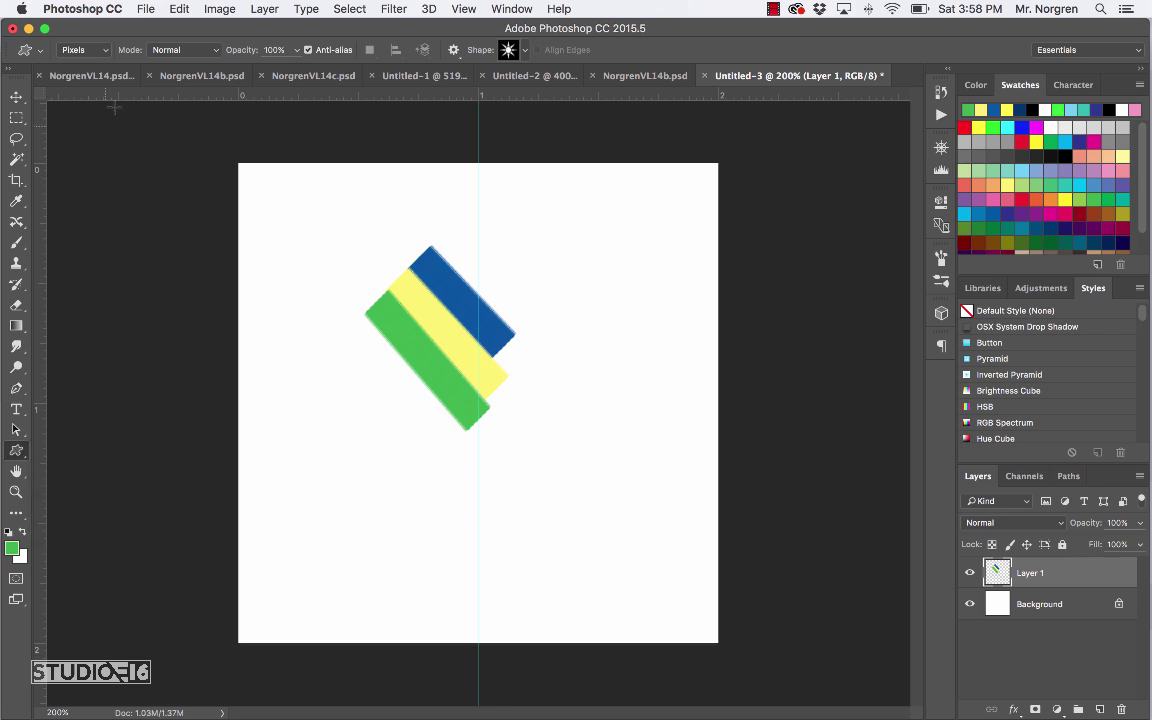
click(107, 53)
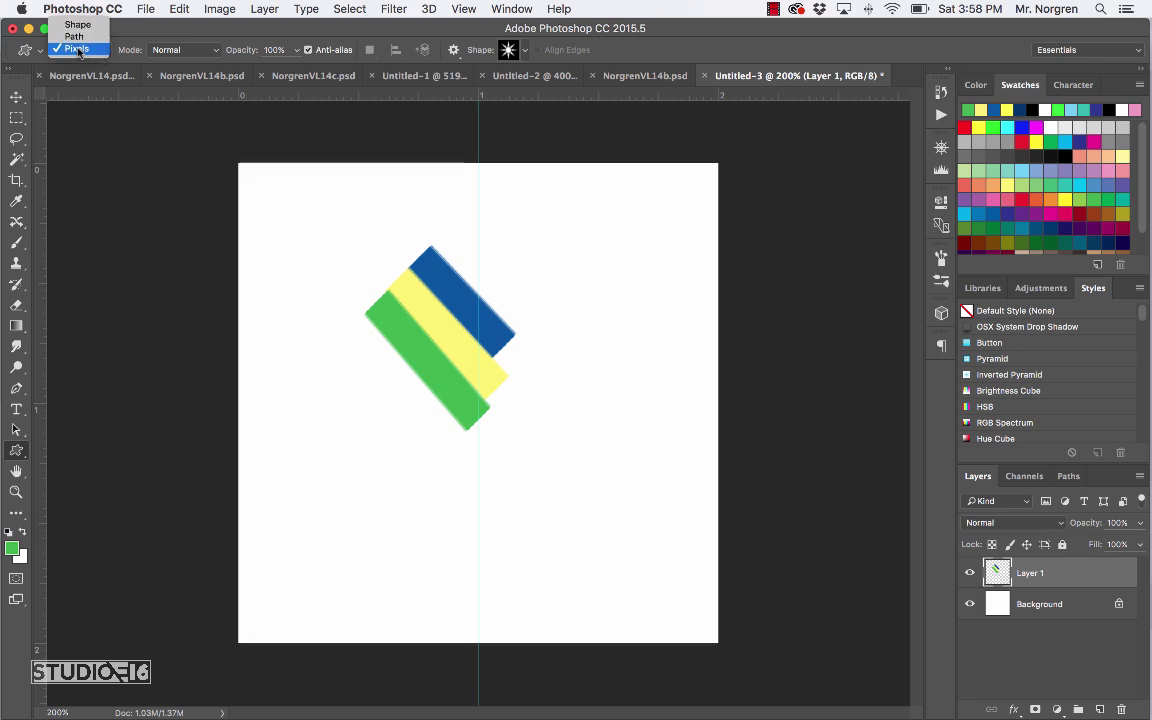
click(86, 50)
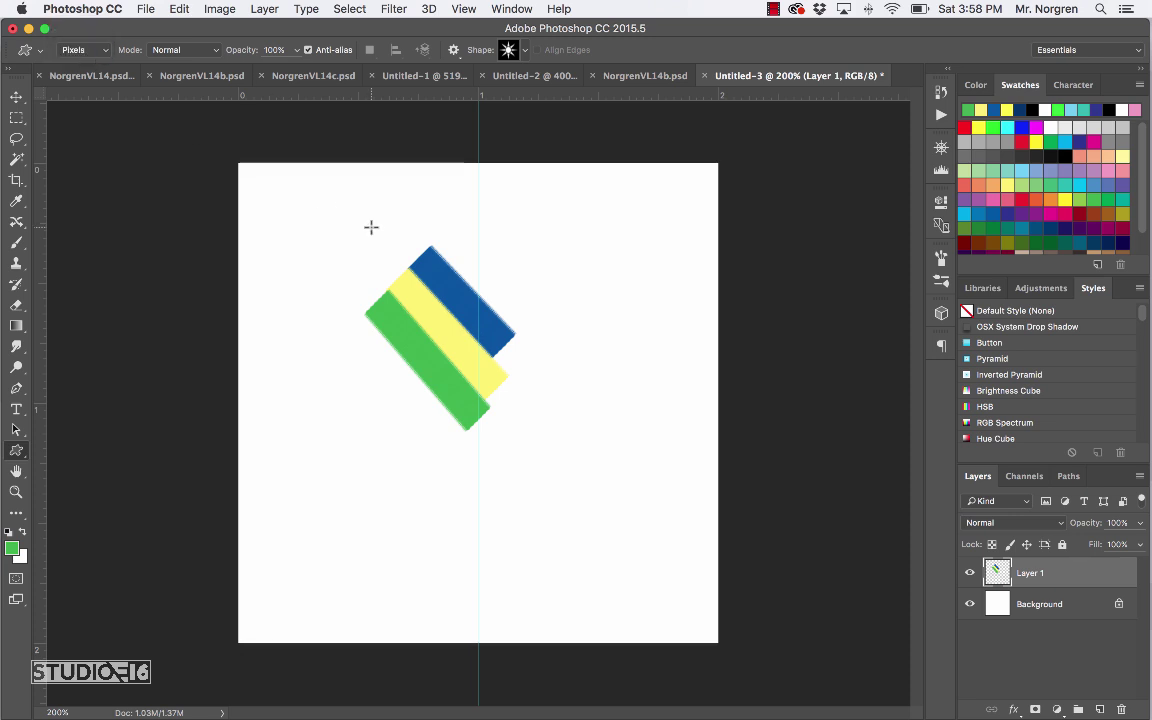
right_click(317, 279)
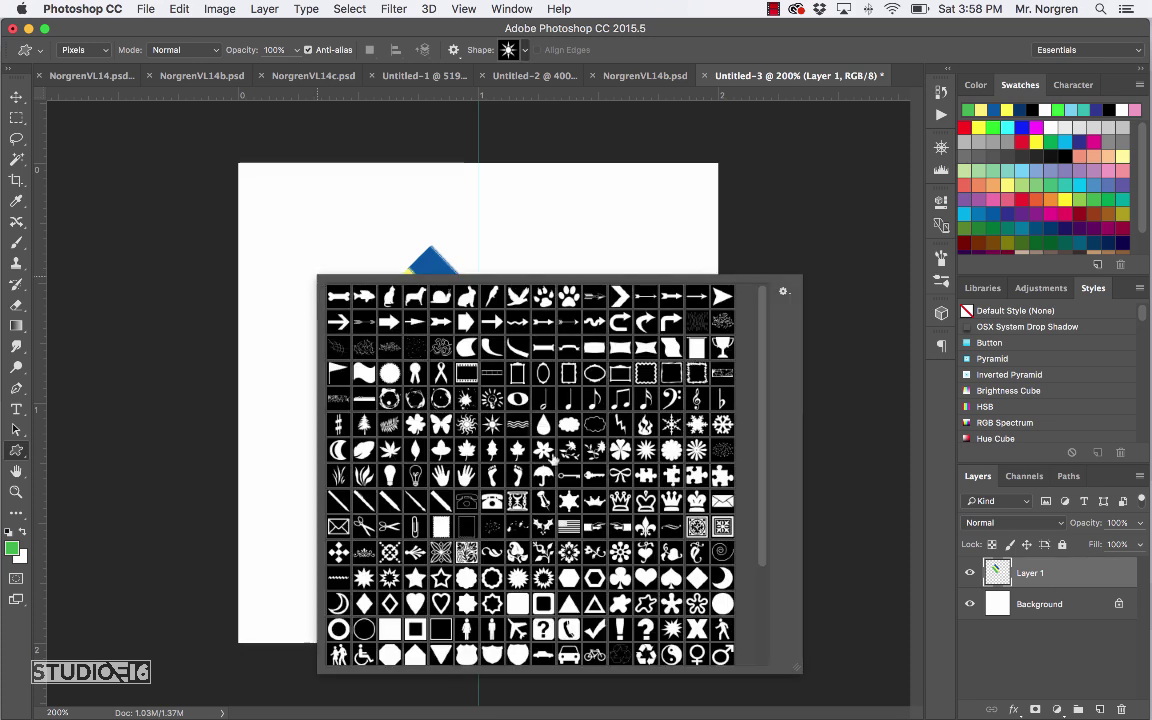
click(364, 296)
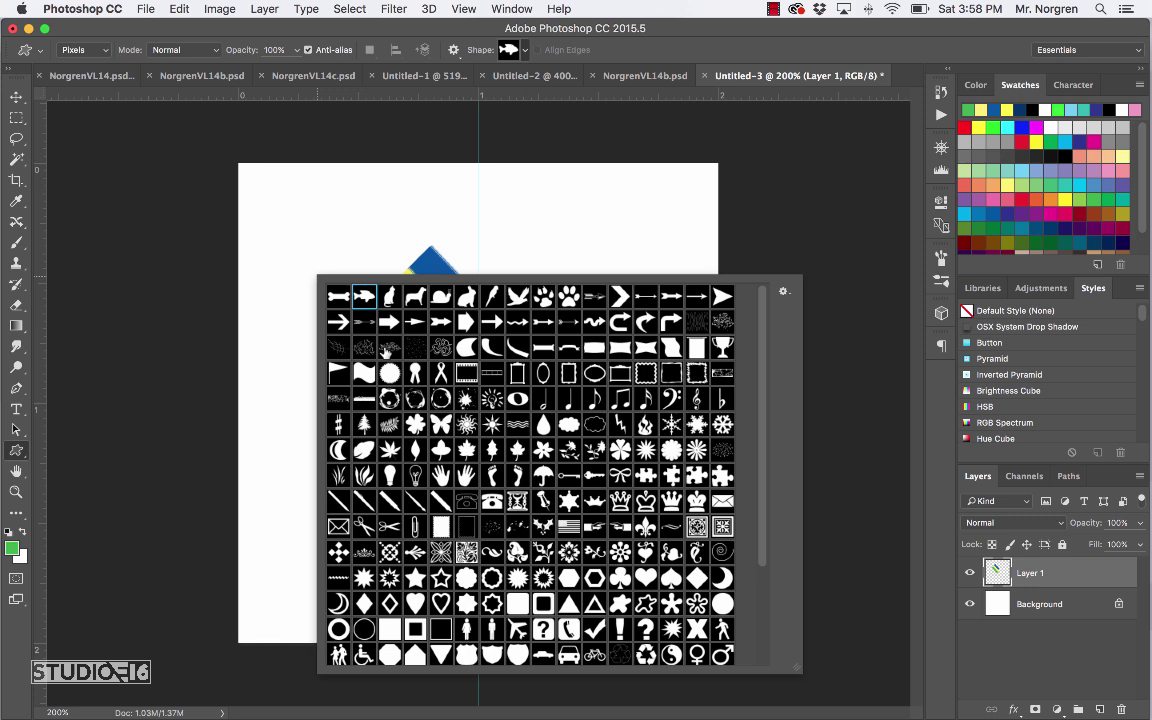
key(Return)
Step: Try a green fish about 0.4 in wide in the canvas's upper-left area on the stripe layer, and undo it
drag(282, 206, 373, 284)
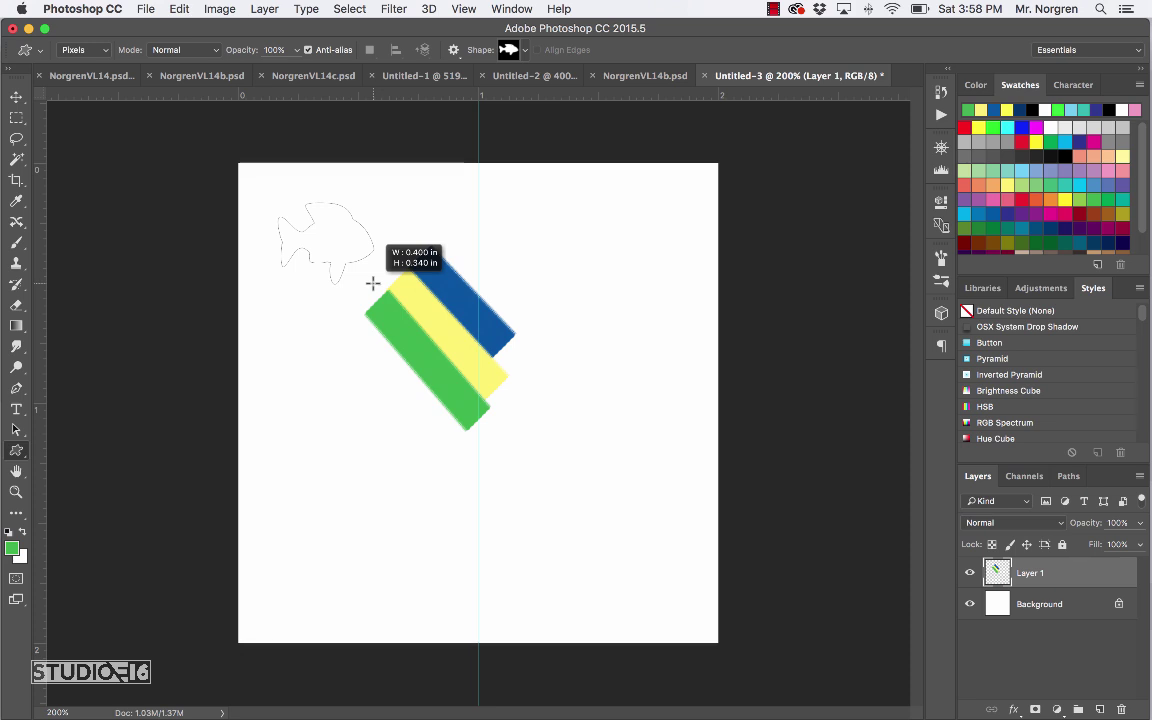
drag(373, 284, 377, 288)
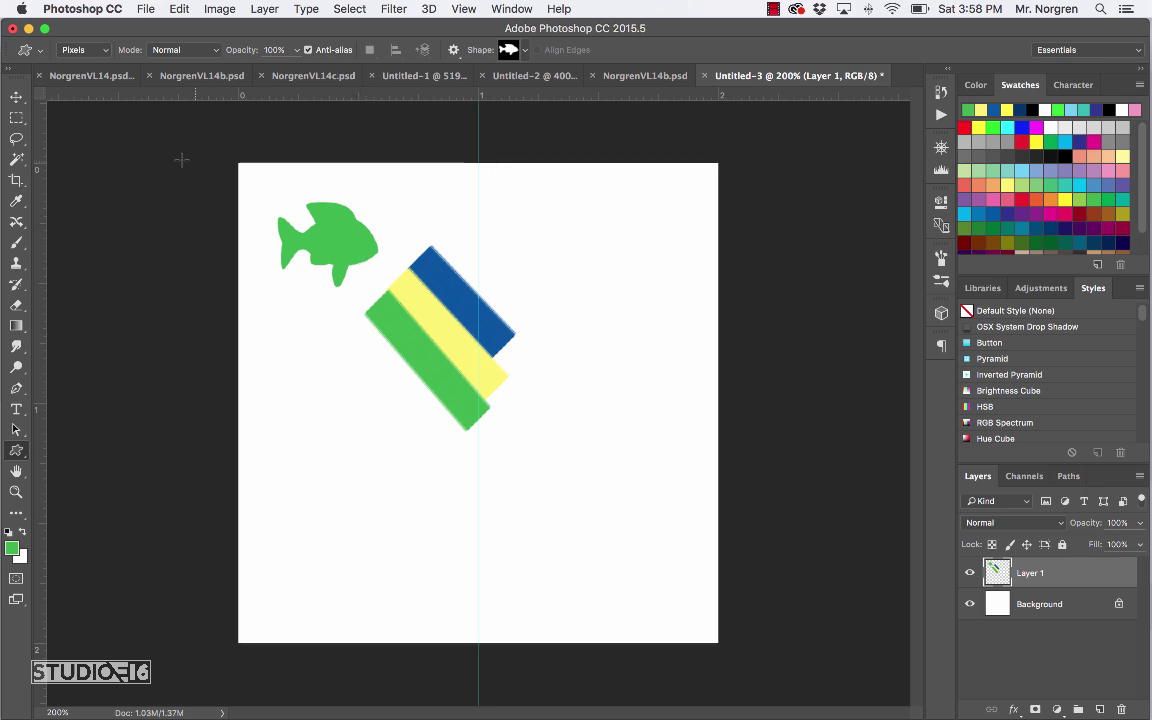
click(16, 100)
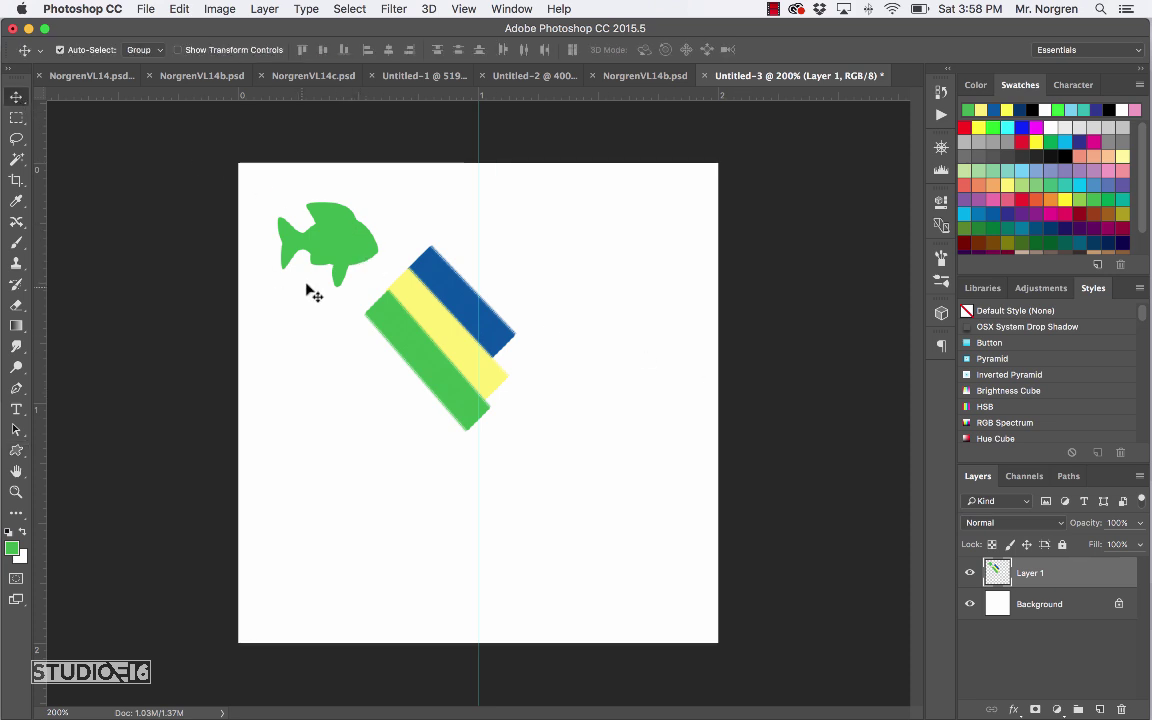
mouse_move(326, 261)
mouse_down()
mouse_move(310, 295)
mouse_move(326, 258)
mouse_up()
key(shift+Up)
key(super)
key(alt+super+z)
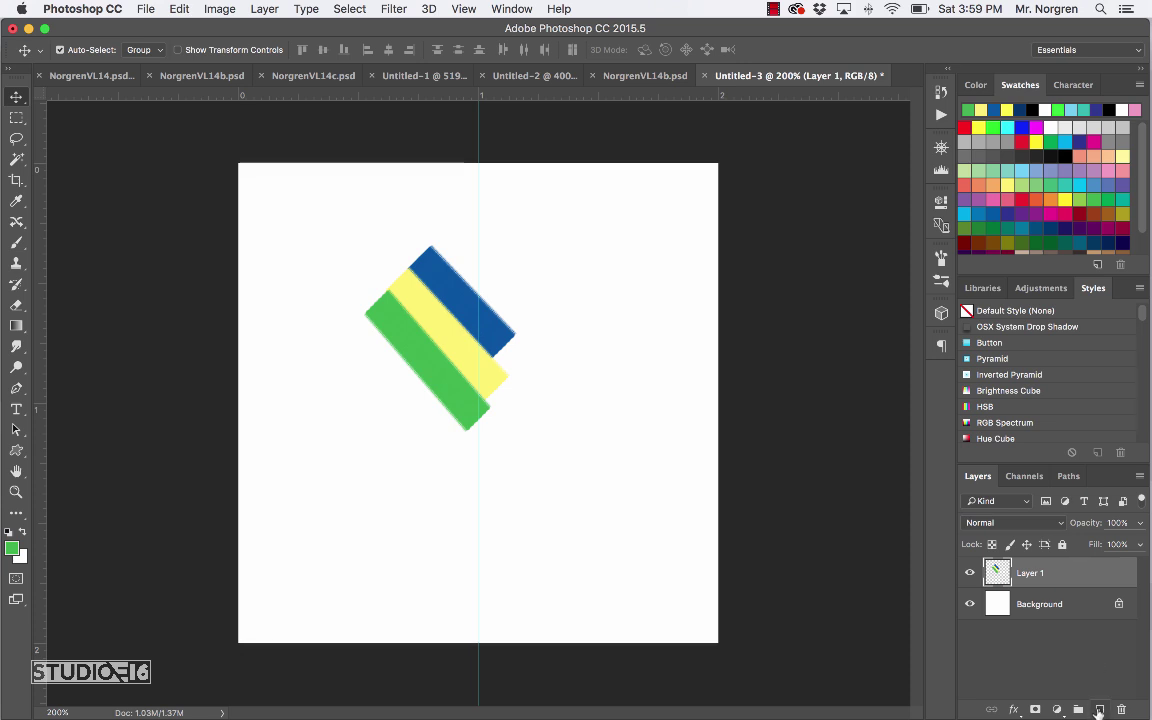
Step: Add an empty layer above the stripes and draw a green fish on it in the canvas's upper-left area
click(1100, 710)
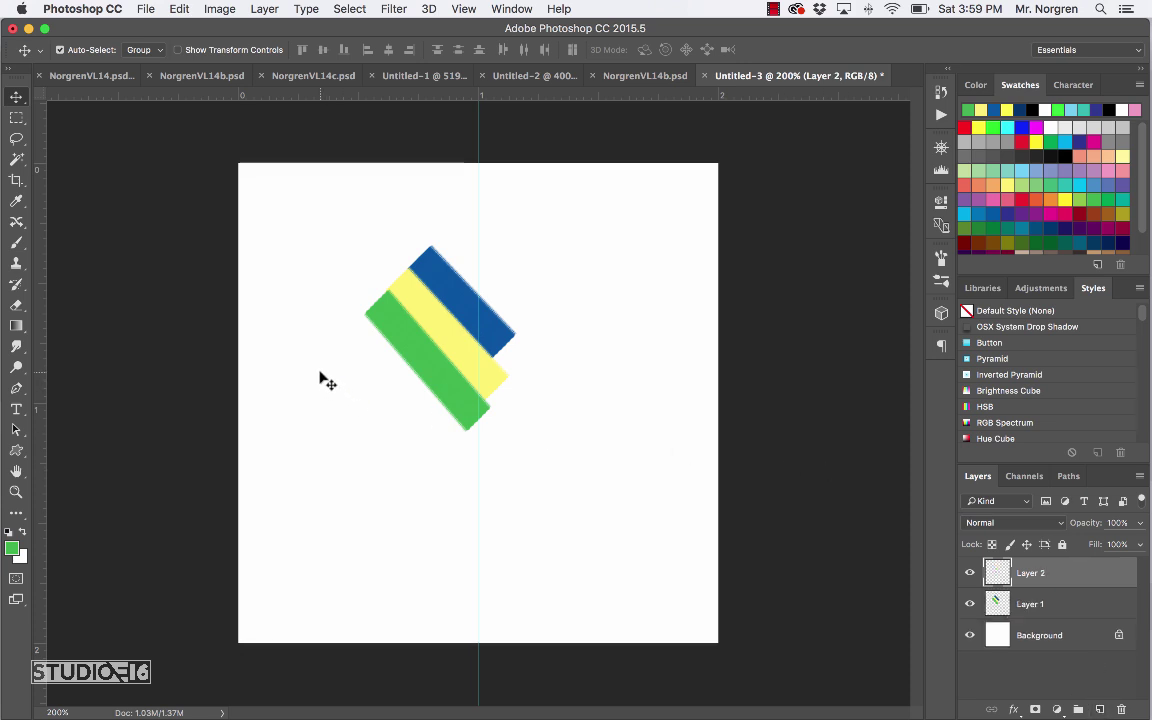
click(18, 454)
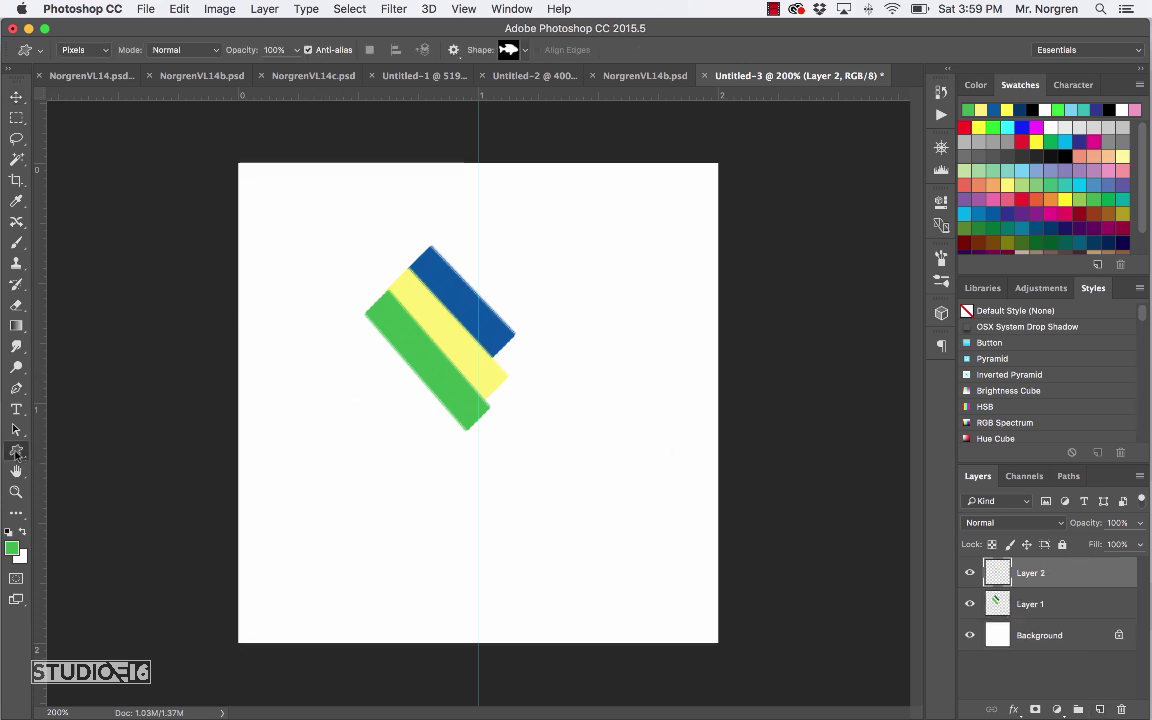
right_click(310, 343)
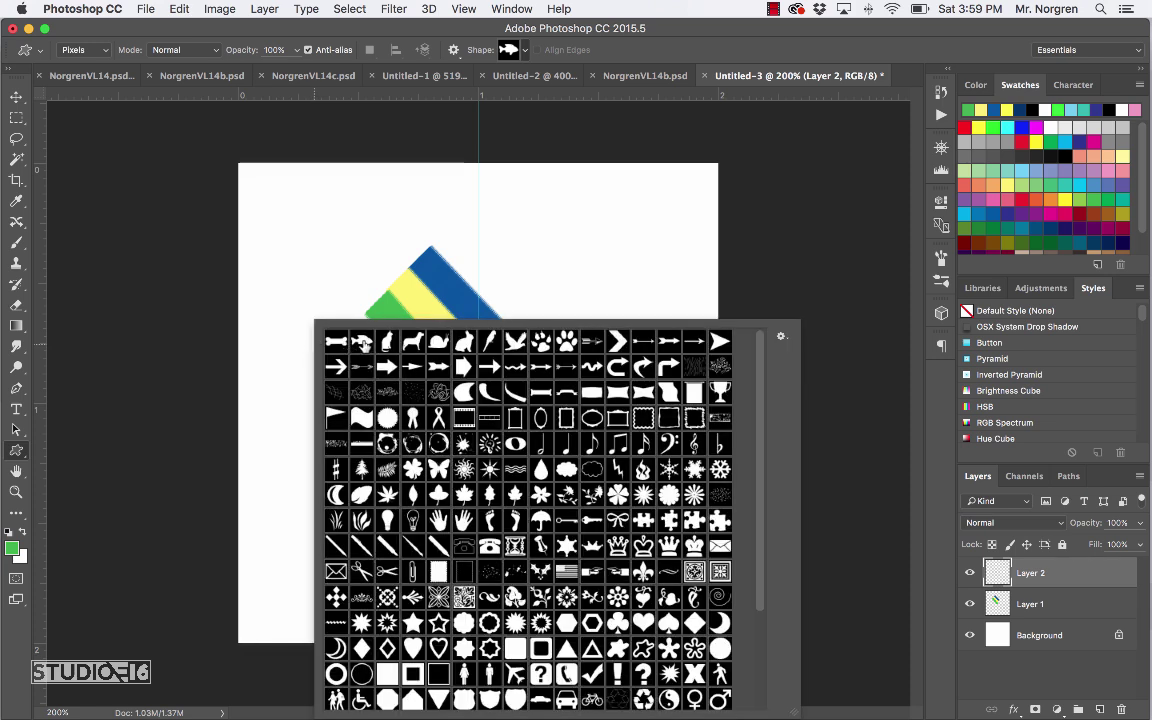
click(355, 299)
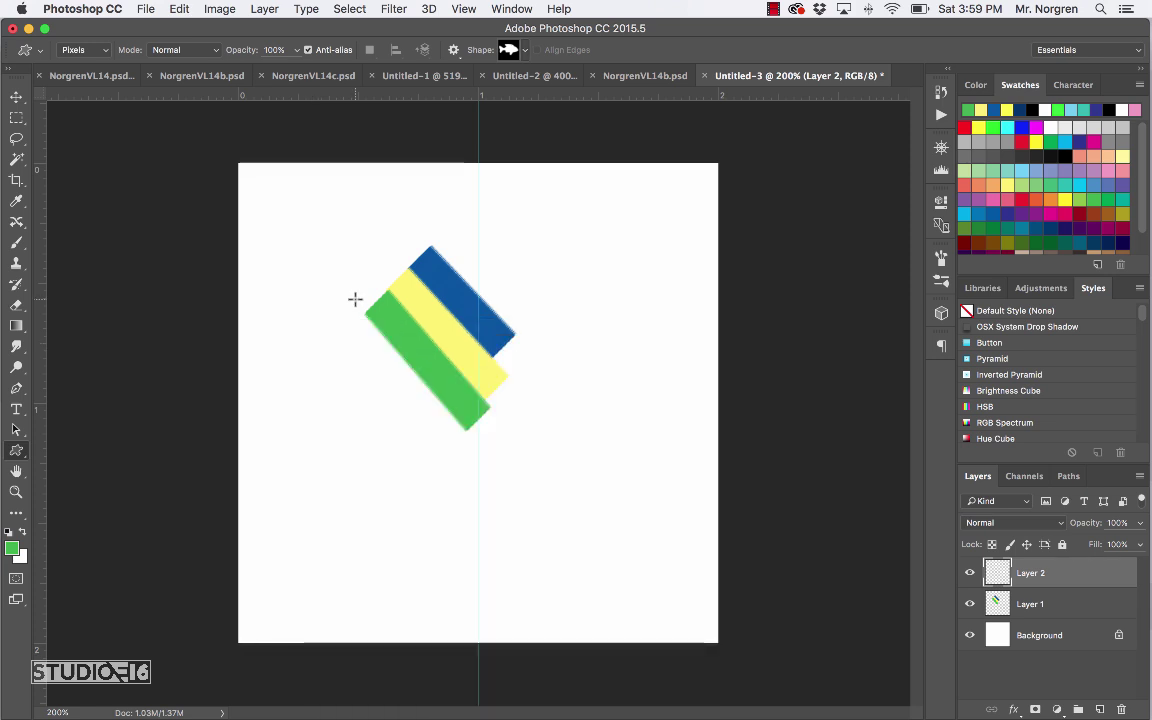
drag(270, 195, 386, 285)
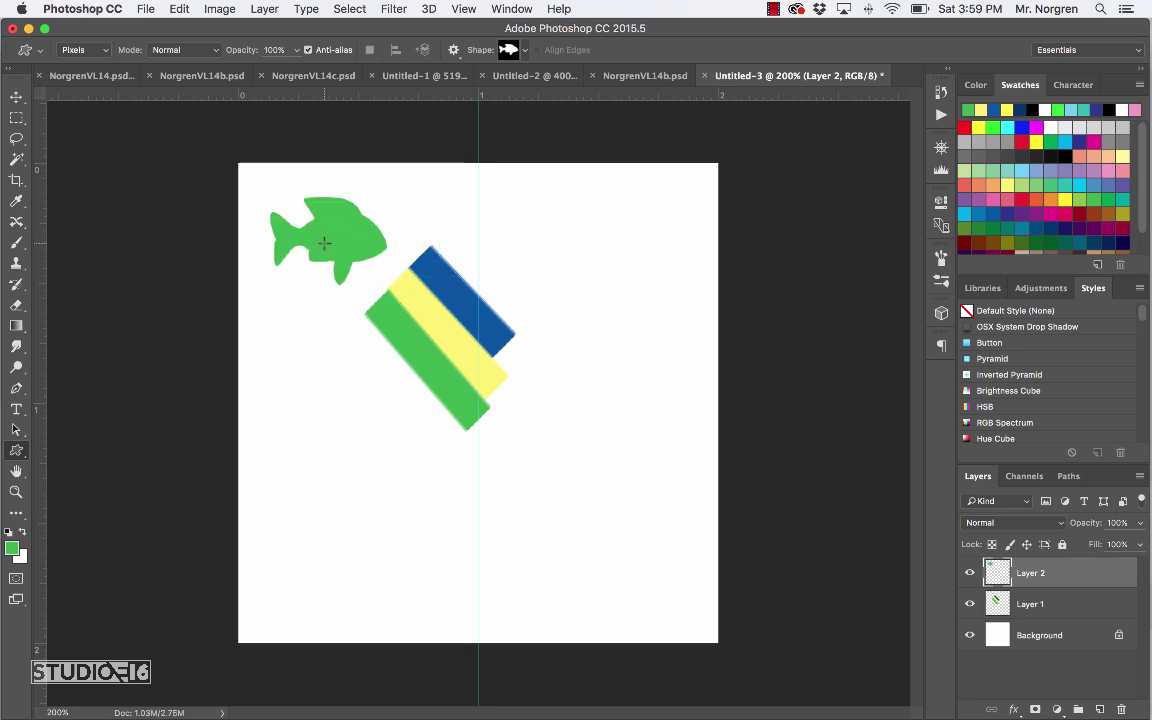
Step: Move the fish slightly closer to the canvas's left edge, scale it down a little and tilt its head upward
key(v)
mouse_move(326, 249)
mouse_down()
mouse_move(343, 241)
mouse_move(324, 231)
mouse_move(324, 244)
mouse_up()
key(ctrl+t)
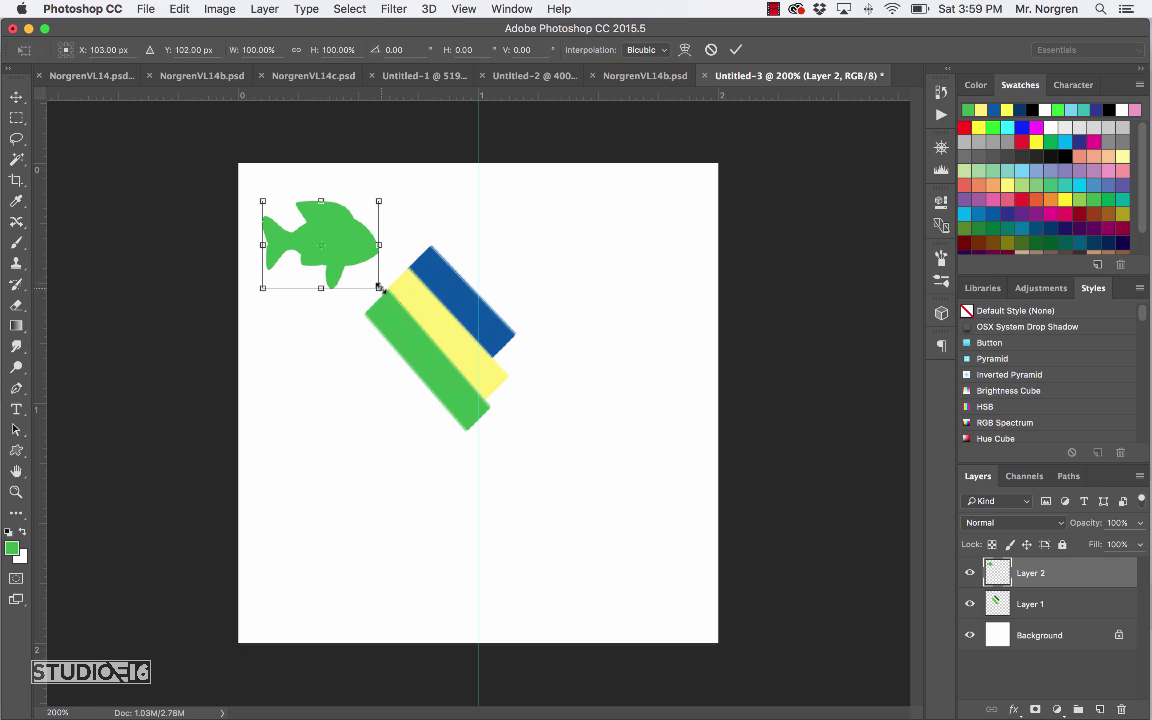
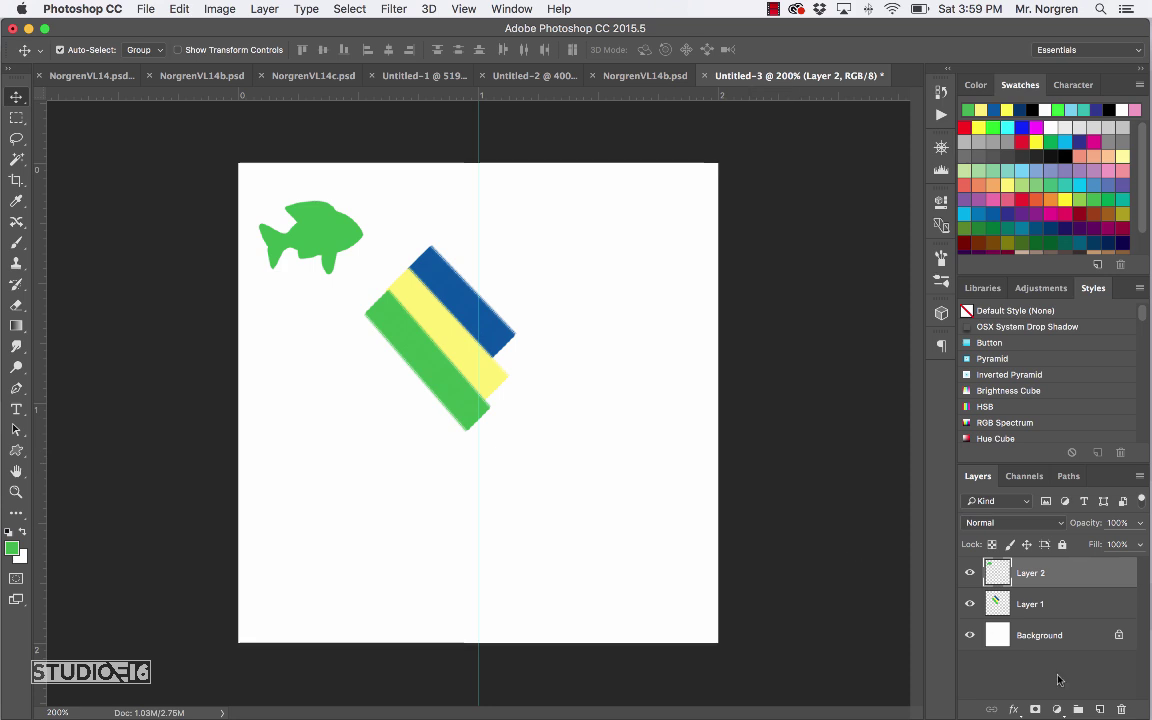
Step: Add another layer and draw a magenta eight-rayed sun on it, below the fish and overlapping the green stripe's left edge
click(1100, 709)
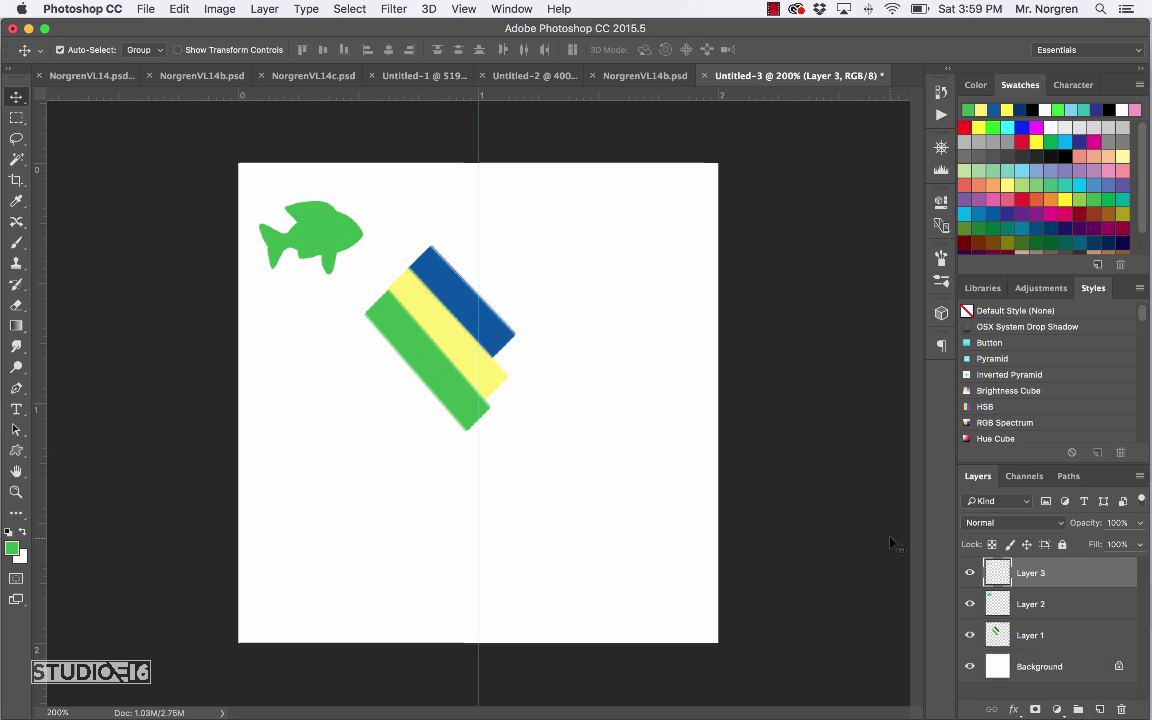
click(1095, 141)
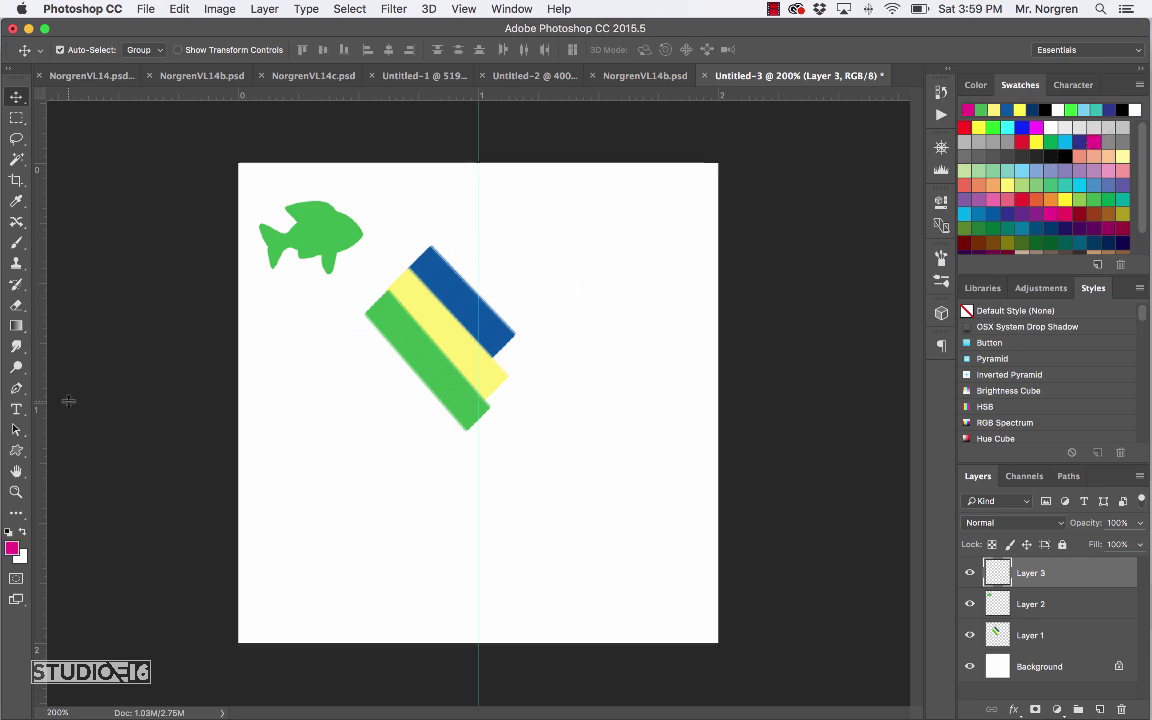
click(16, 450)
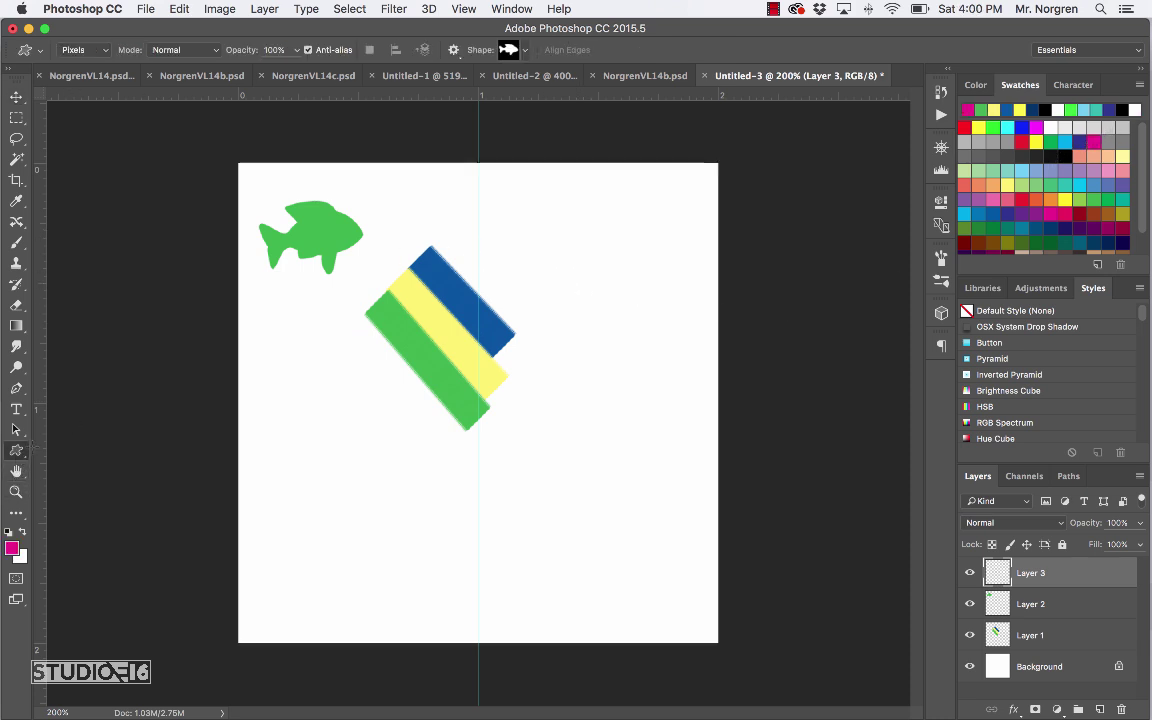
right_click(309, 359)
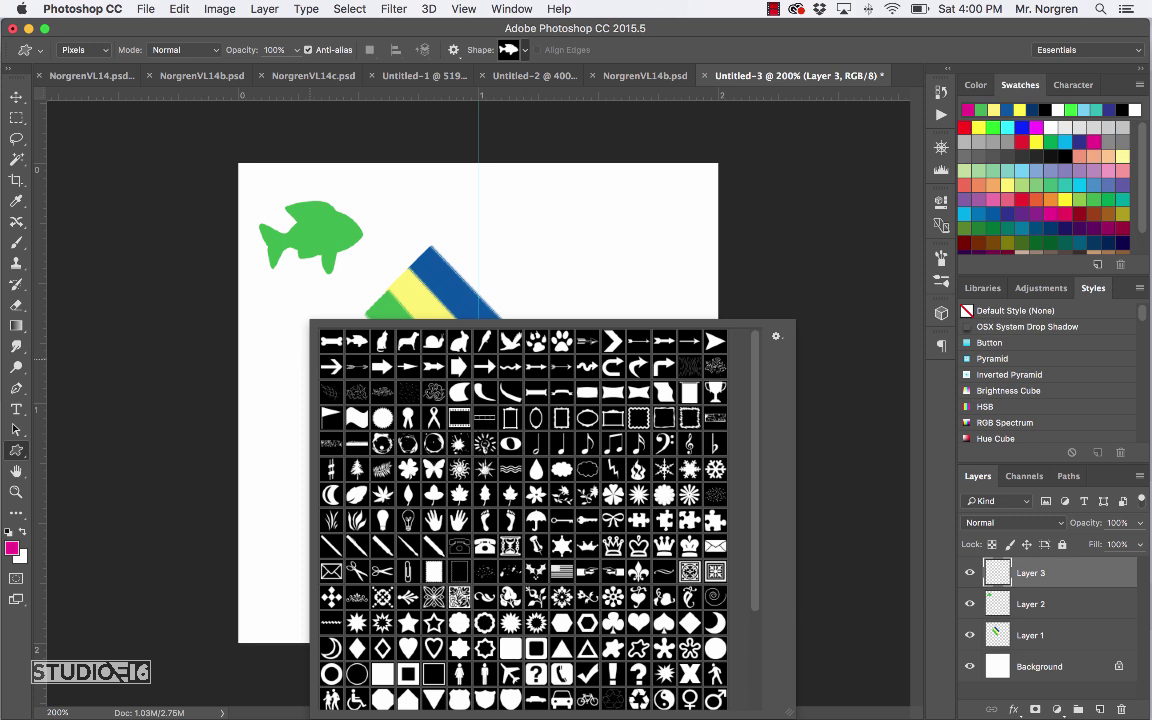
click(484, 443)
key(Return)
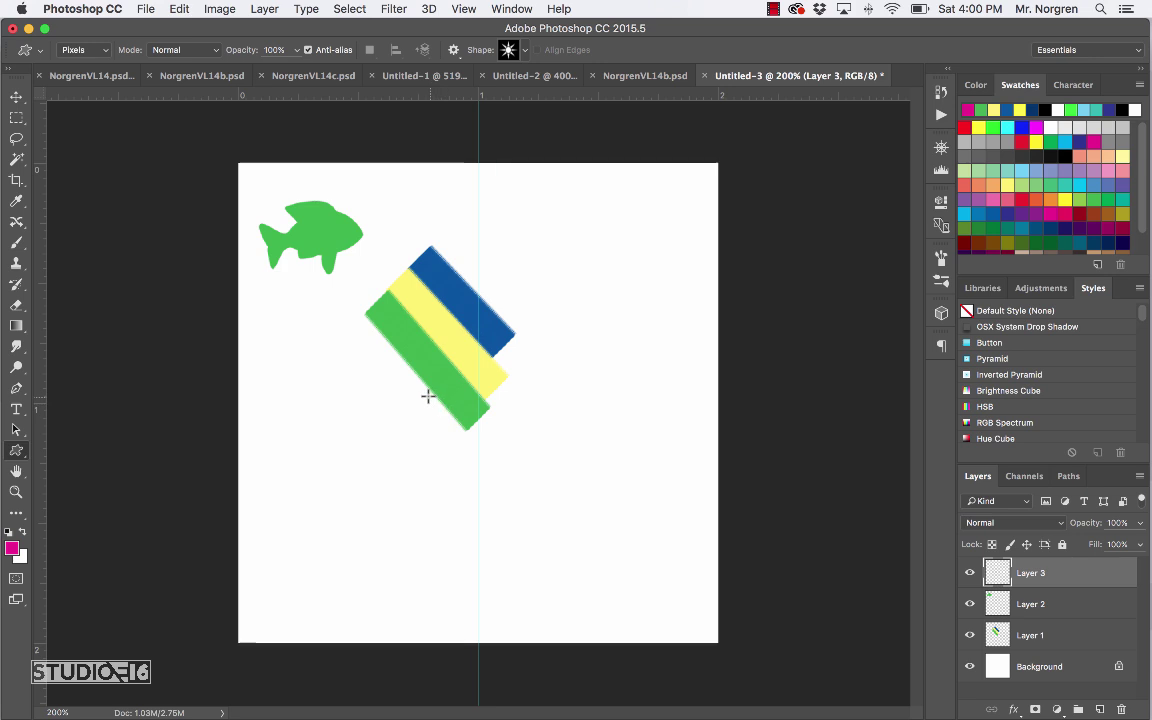
drag(283, 303, 406, 399)
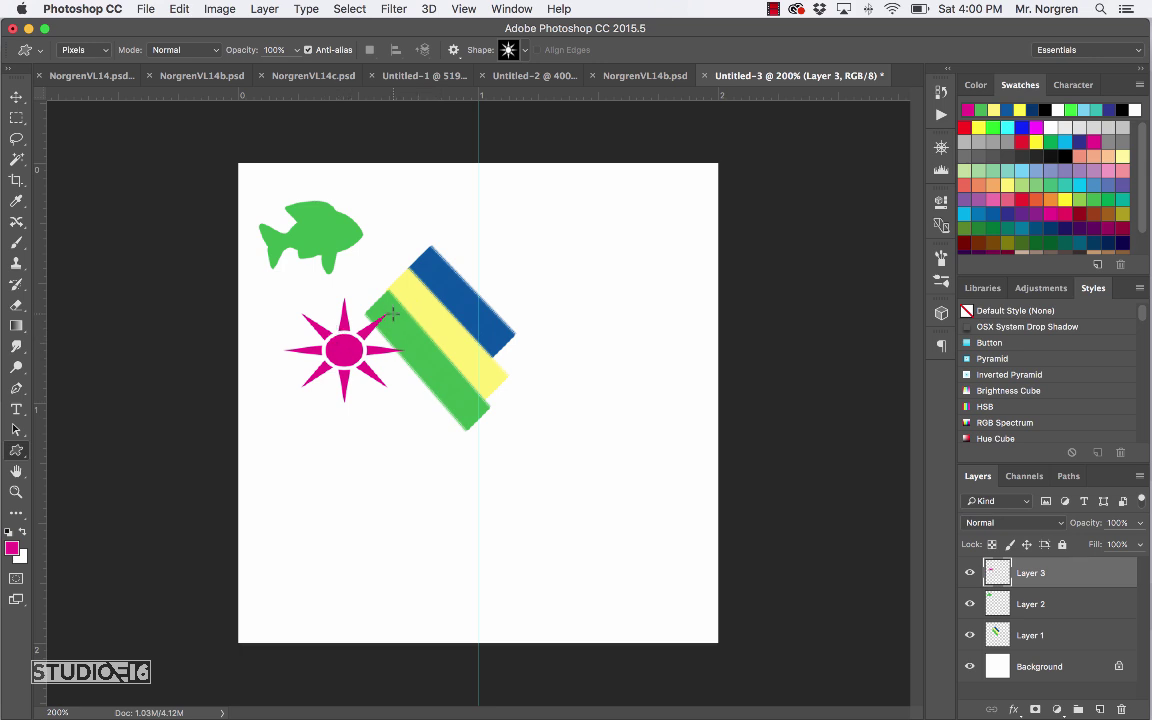
Step: Place the sun's layer directly above the background and shift the sun up and right, partly behind the green stripe
drag(1052, 573, 1013, 650)
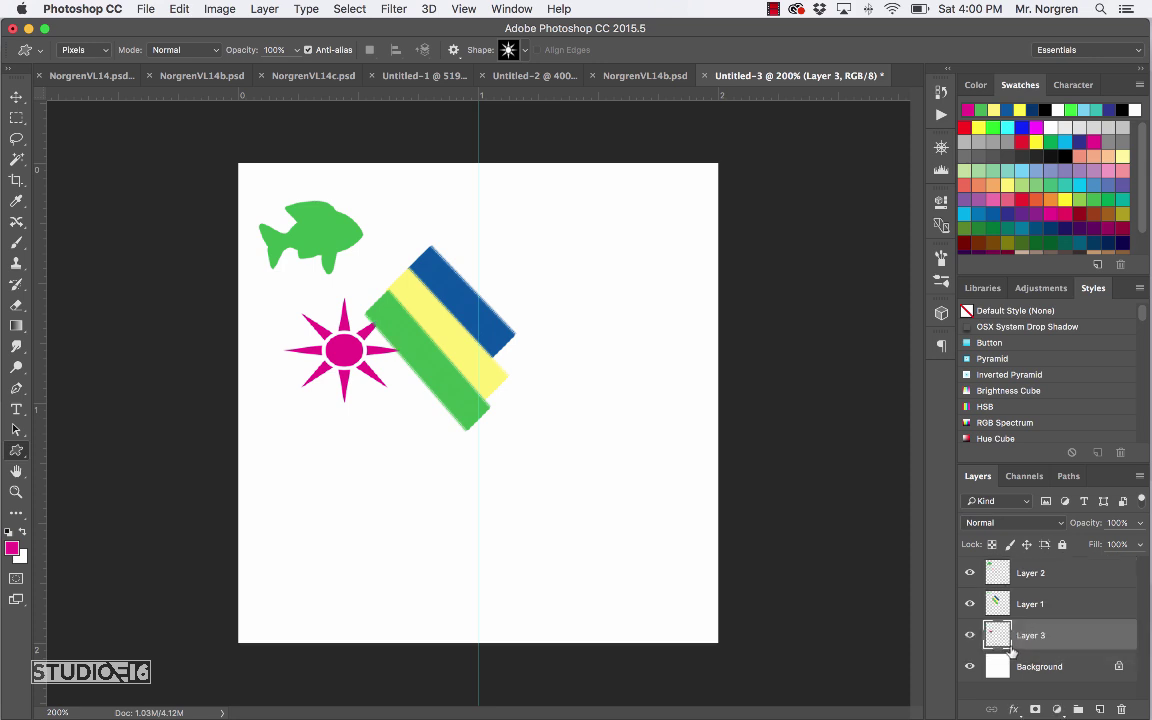
key(v)
mouse_move(352, 350)
mouse_down()
mouse_move(382, 329)
mouse_move(343, 329)
mouse_move(353, 336)
mouse_up()
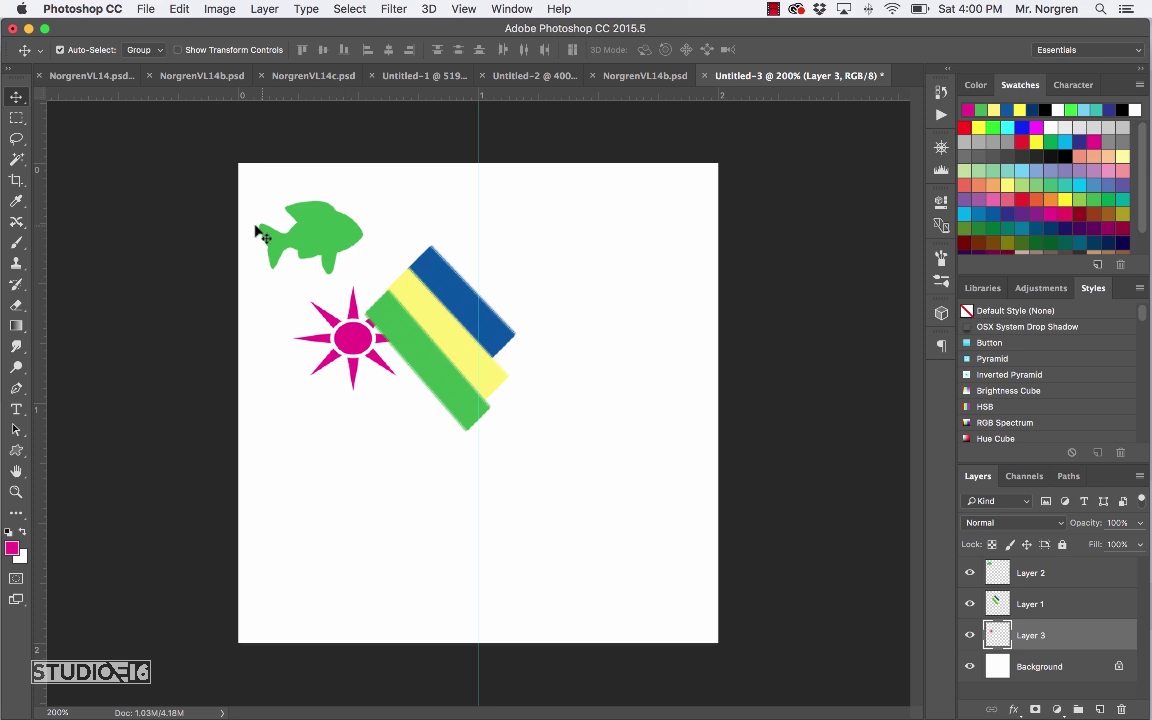
Step: Add an empty layer above the sun's layer and choose the 29 px butterfly brush for painting
click(16, 241)
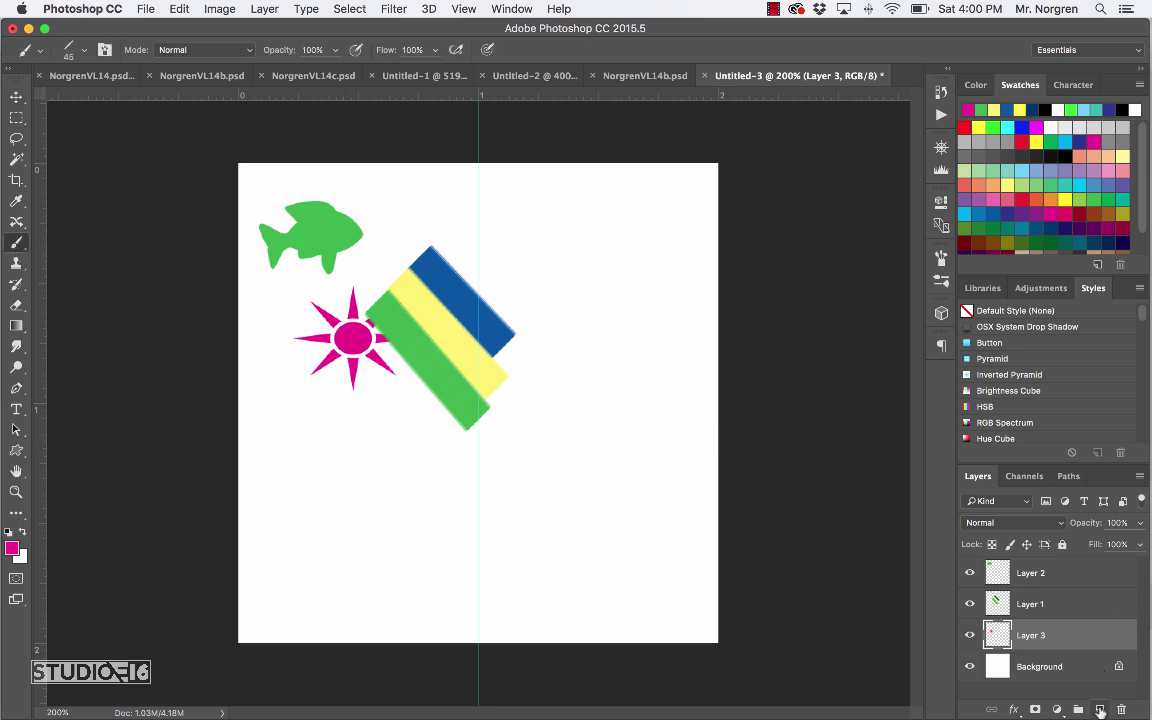
click(1100, 709)
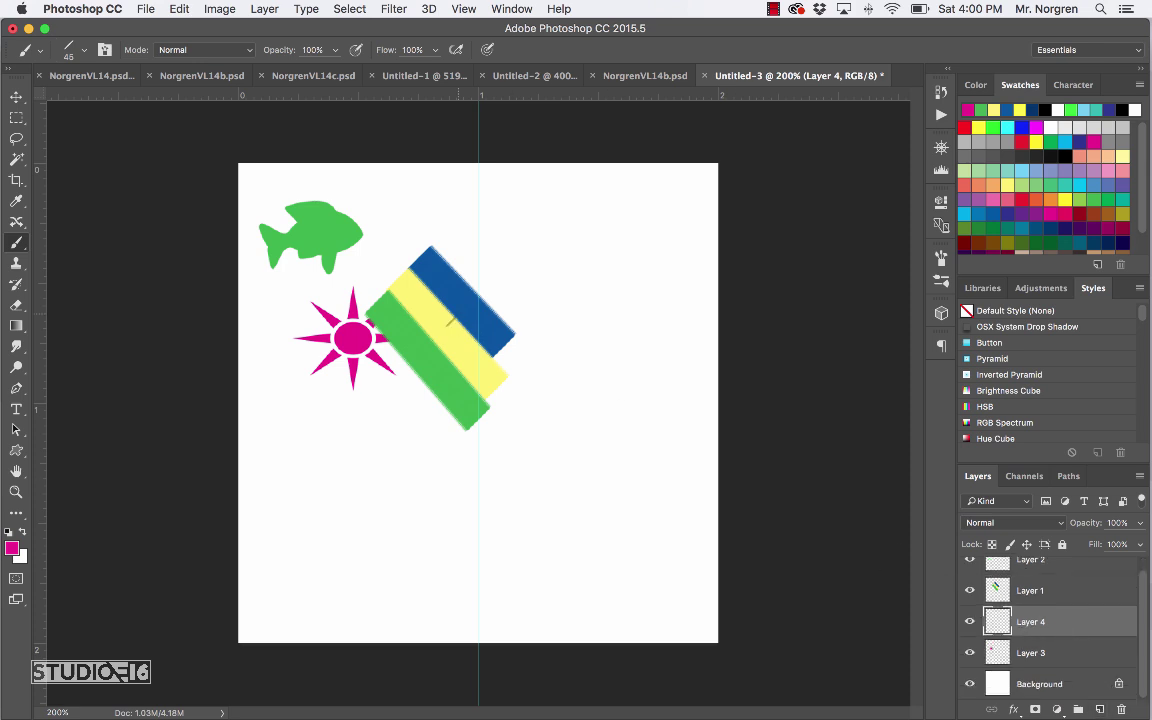
right_click(330, 416)
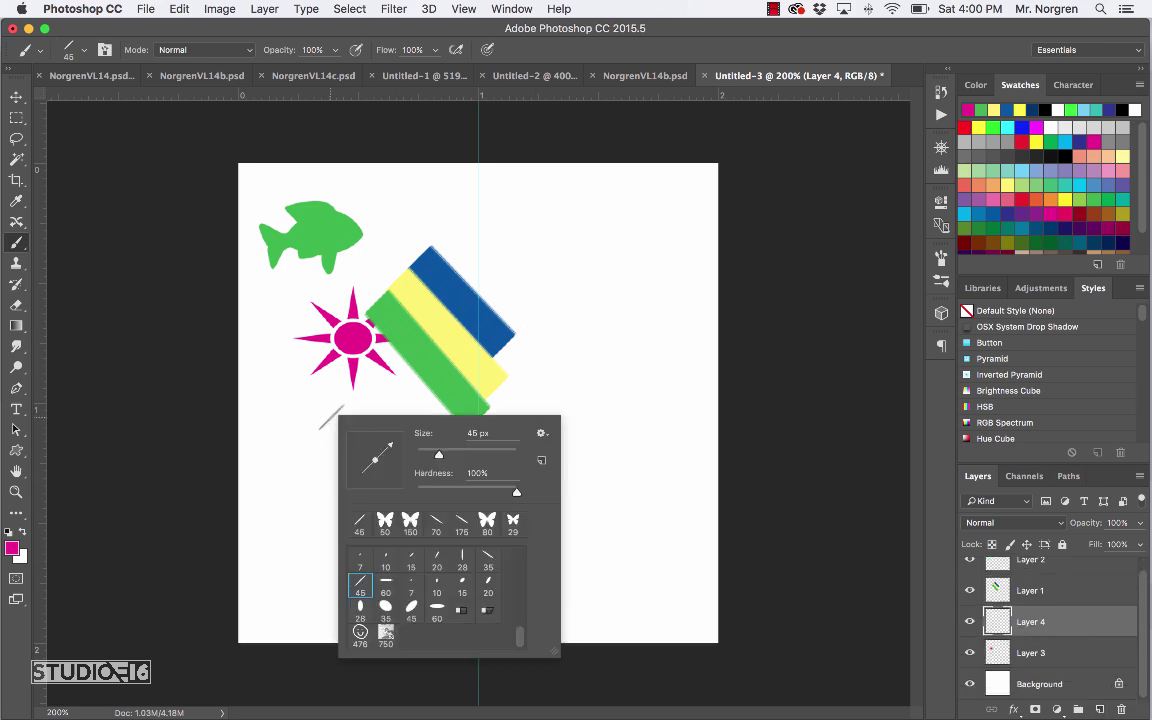
scroll(437, 585, up, 3)
click(488, 591)
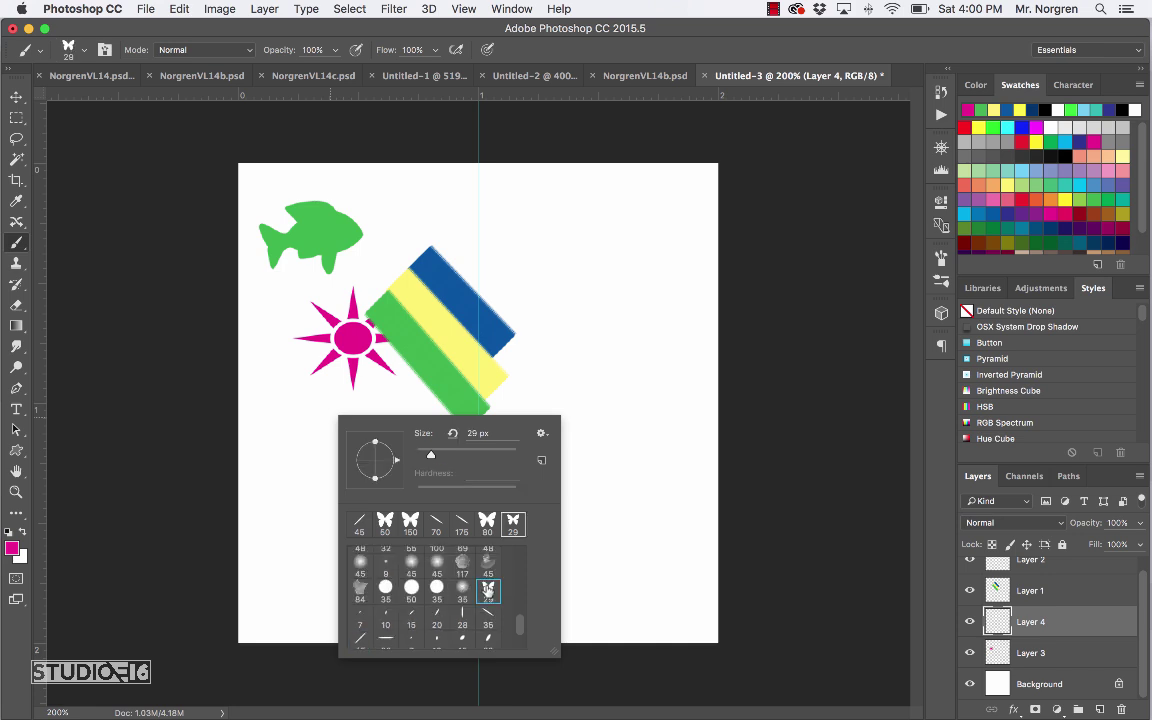
key(Escape)
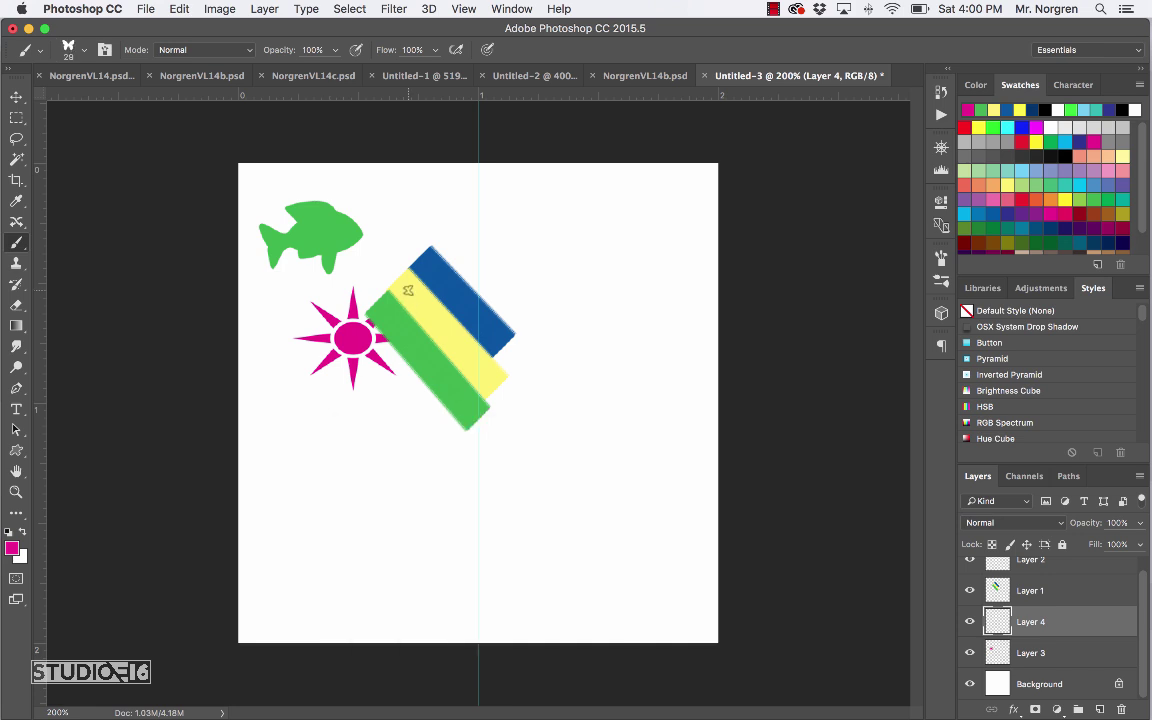
Step: Enlarge the butterfly brush to 60 px and paint multicoloured butterflies behind the fish and above the blue stripe
key(bracketright)
key(bracketright)
key(bracketright)
key(bracketright)
key(bracketright)
key(bracketright)
mouse_move(440, 215)
mouse_down()
mouse_move(318, 180)
mouse_move(404, 170)
mouse_up()
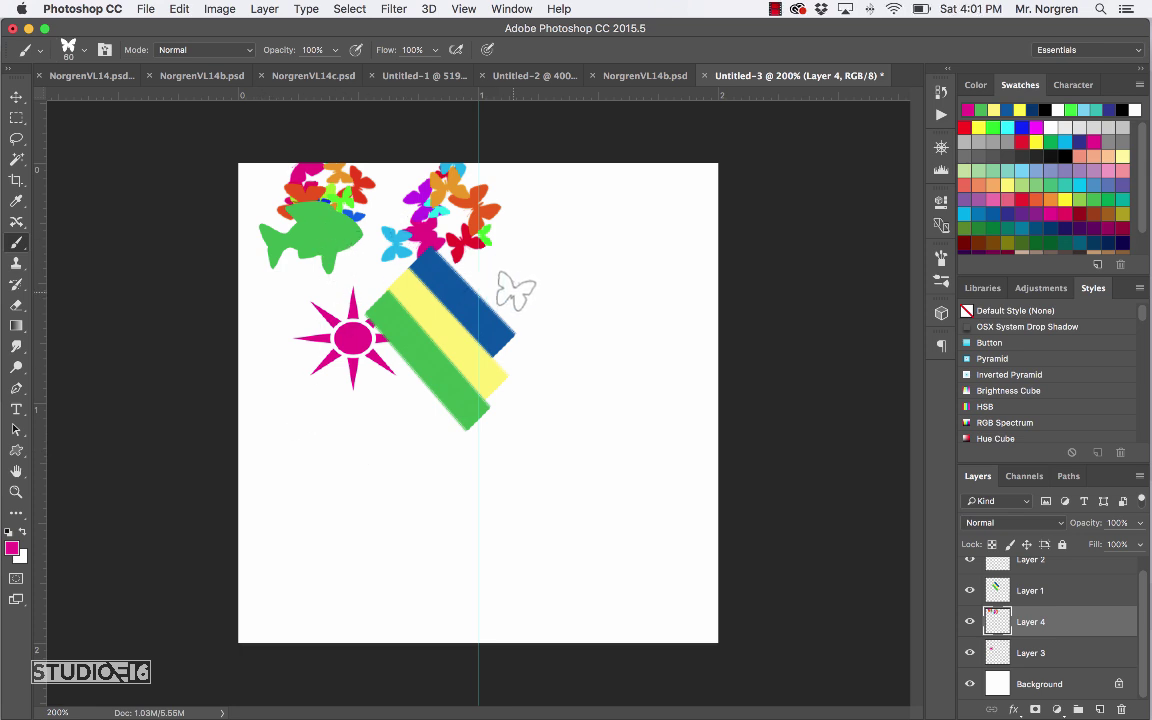
Step: Delete the white Background layer and merge all visible artwork layers into one
click(1046, 684)
key(Delete)
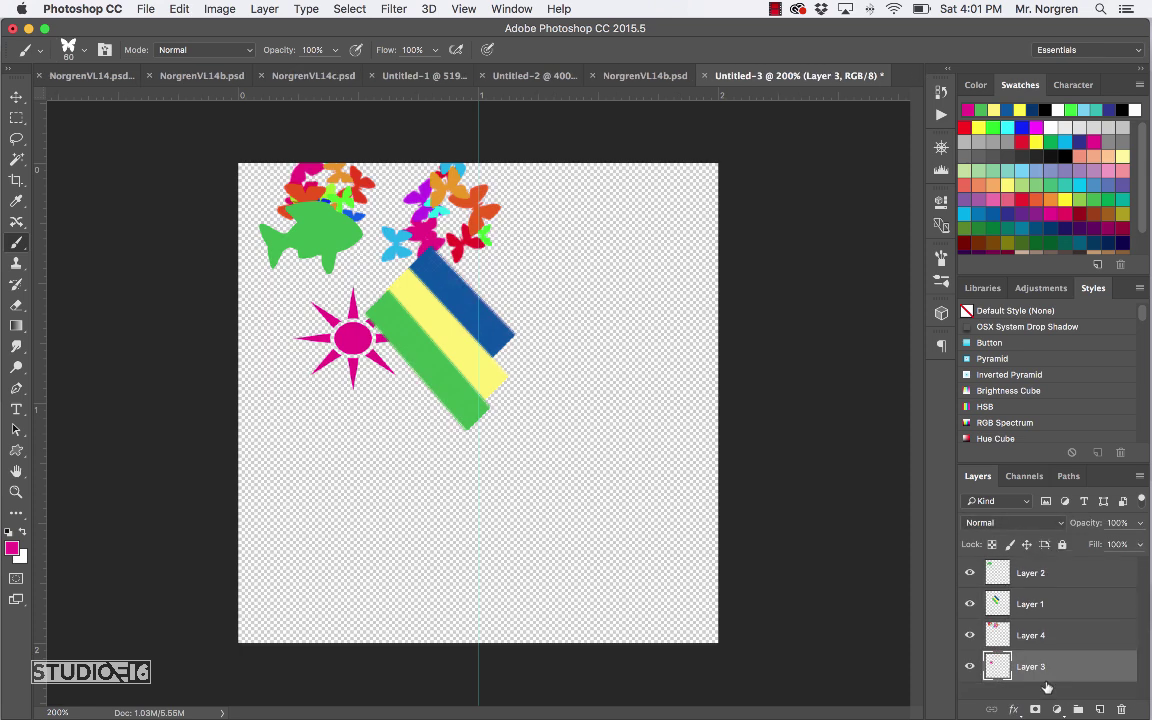
click(1122, 487)
click(1140, 480)
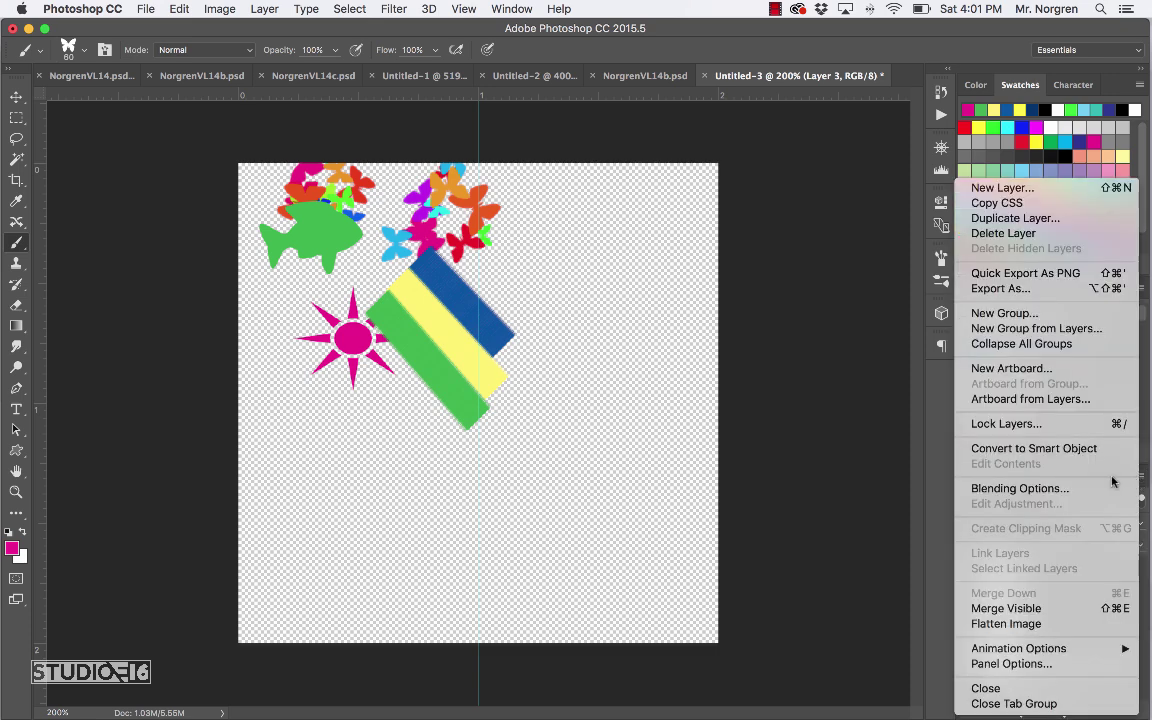
click(1049, 609)
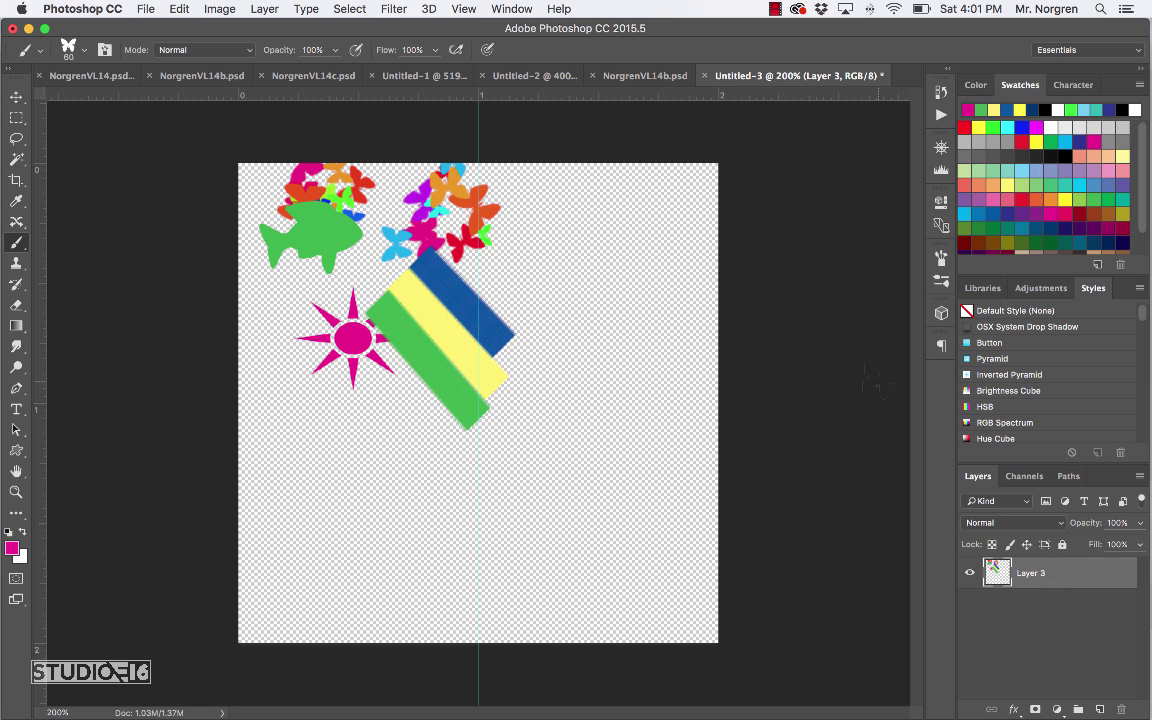
Step: Delete the artwork to the right of the vertical centre guide and below the 1-inch mark, then clear the selection
click(17, 119)
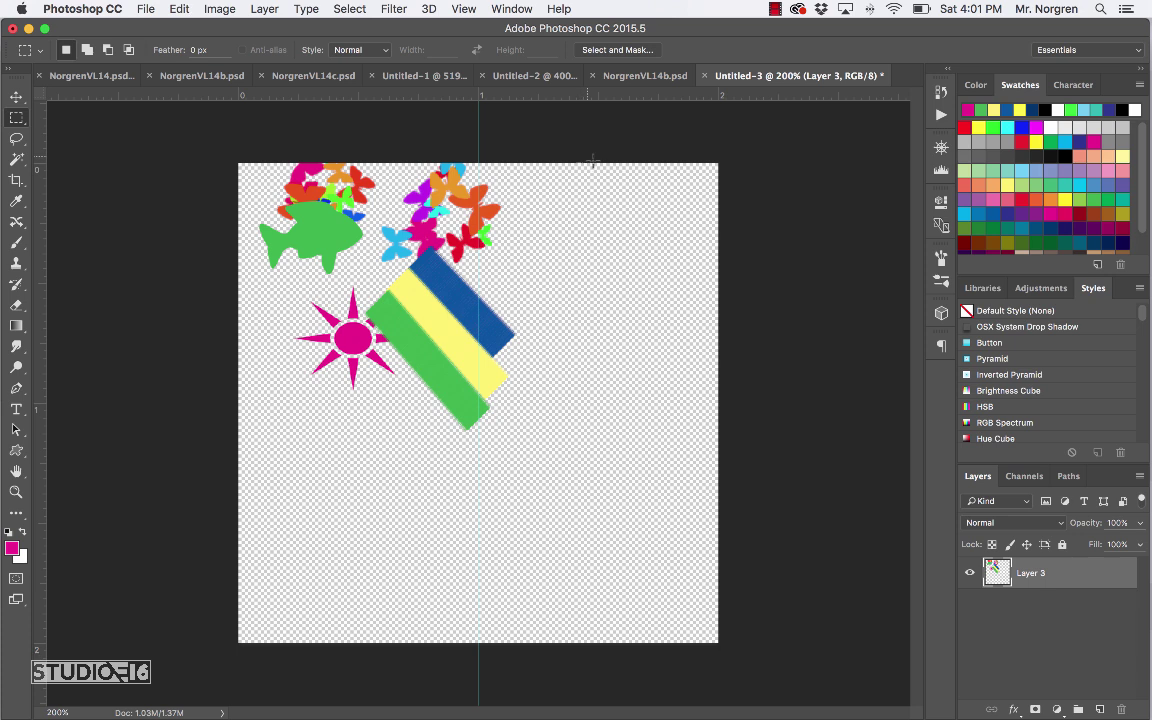
drag(609, 164, 480, 434)
key(BackSpace)
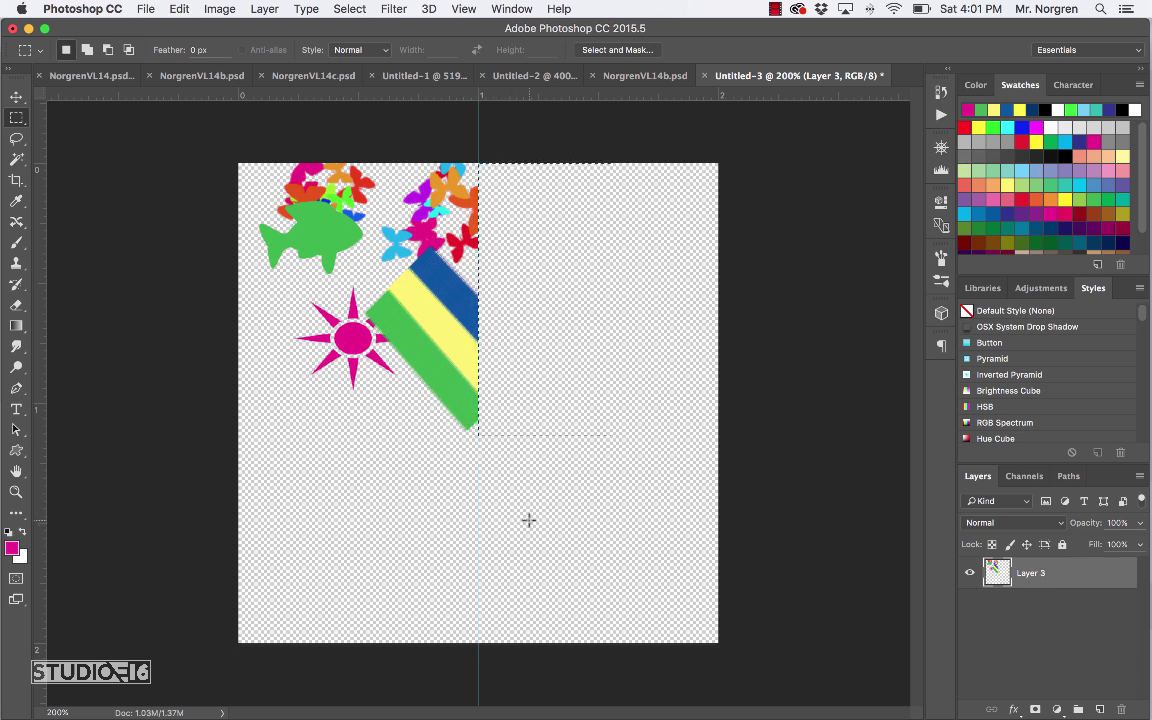
drag(546, 541, 181, 406)
key(Delete)
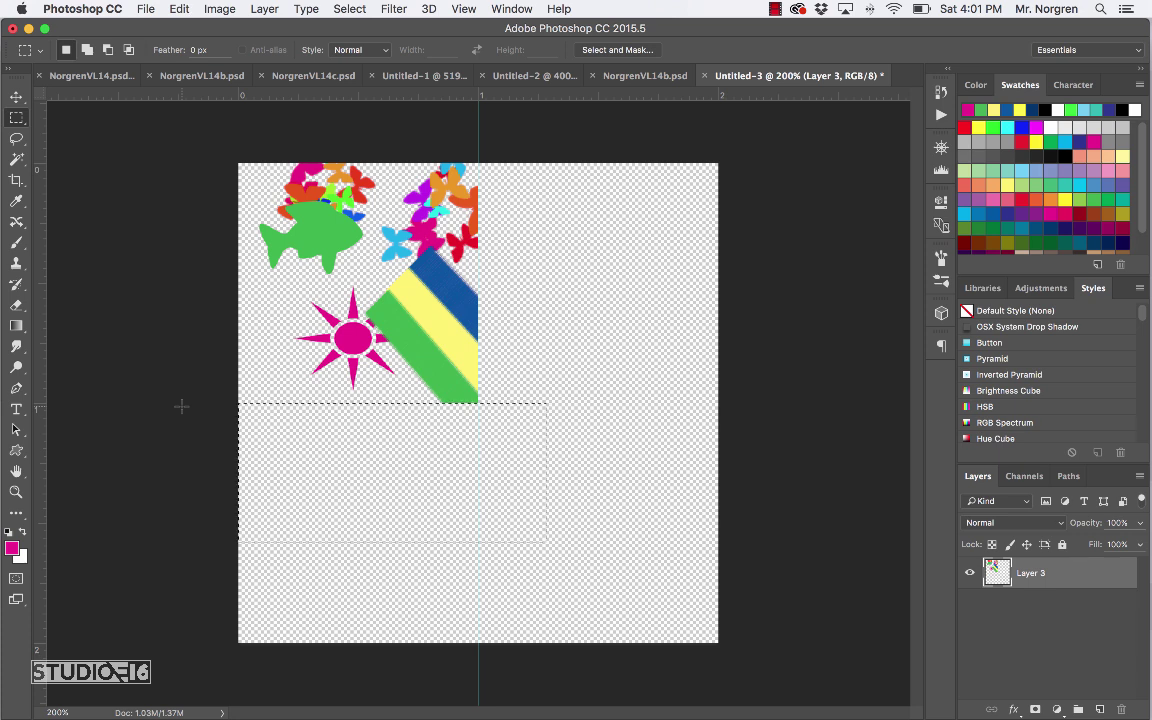
click(182, 409)
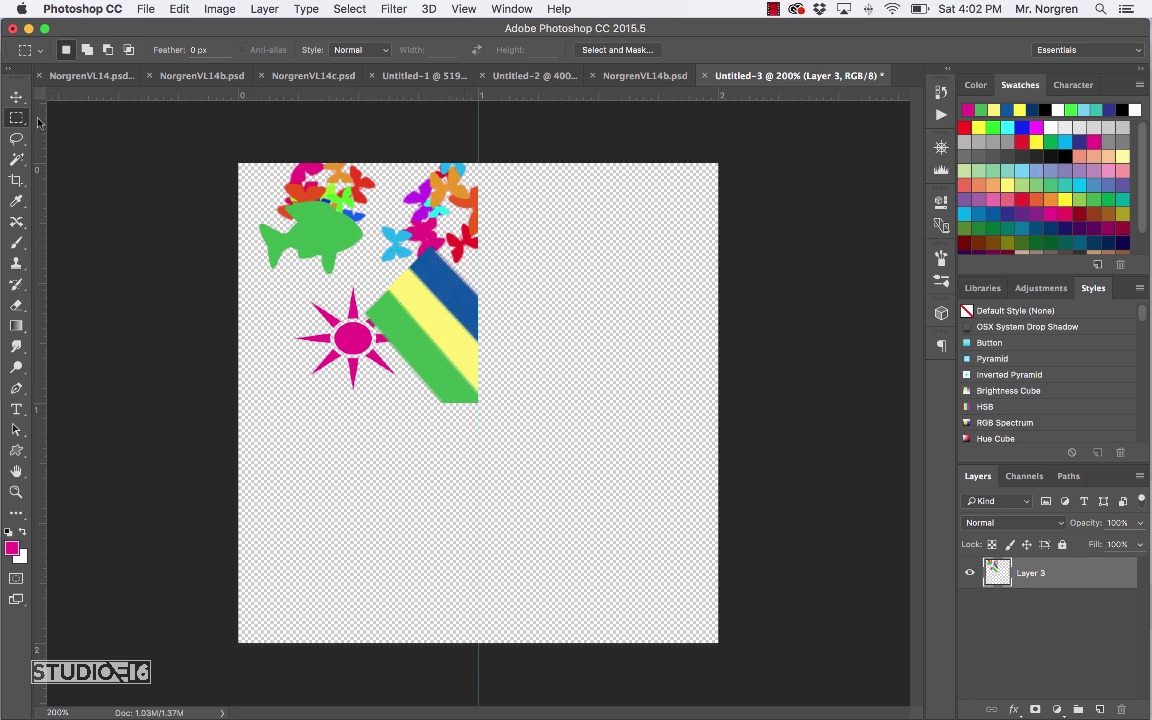
Step: Duplicate the artwork layer, flip the copy horizontally so it meets the original at the vertical centre guide, and select both layers
click(16, 97)
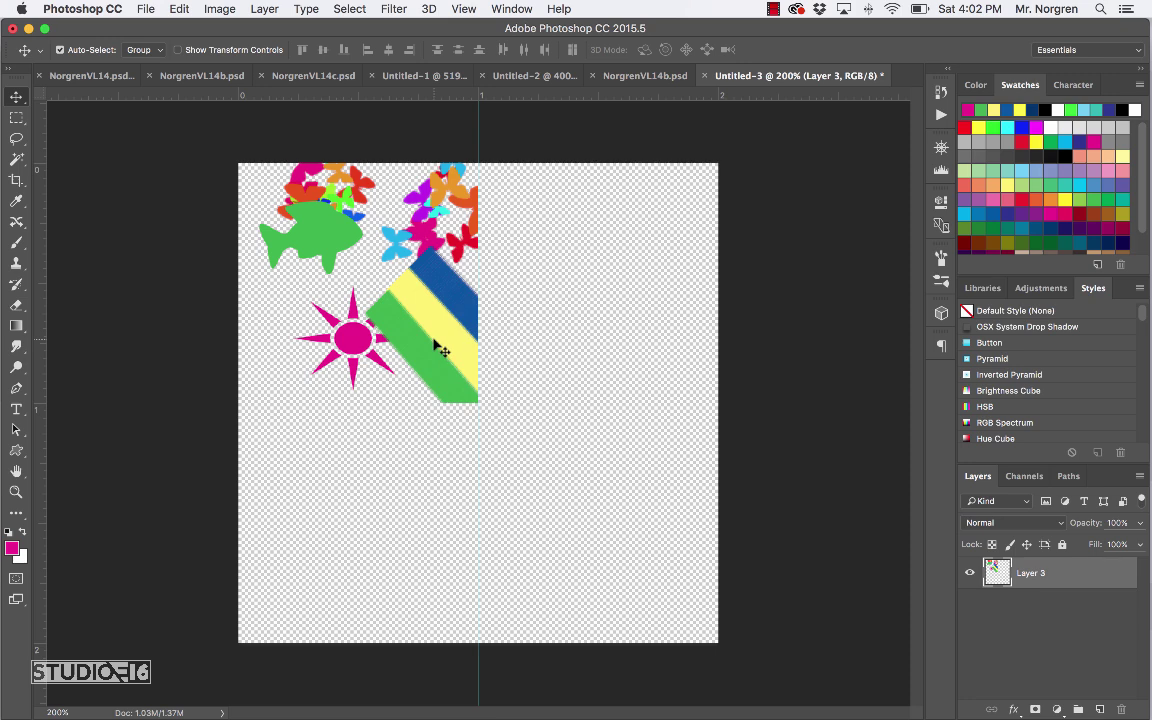
drag(450, 338, 661, 357)
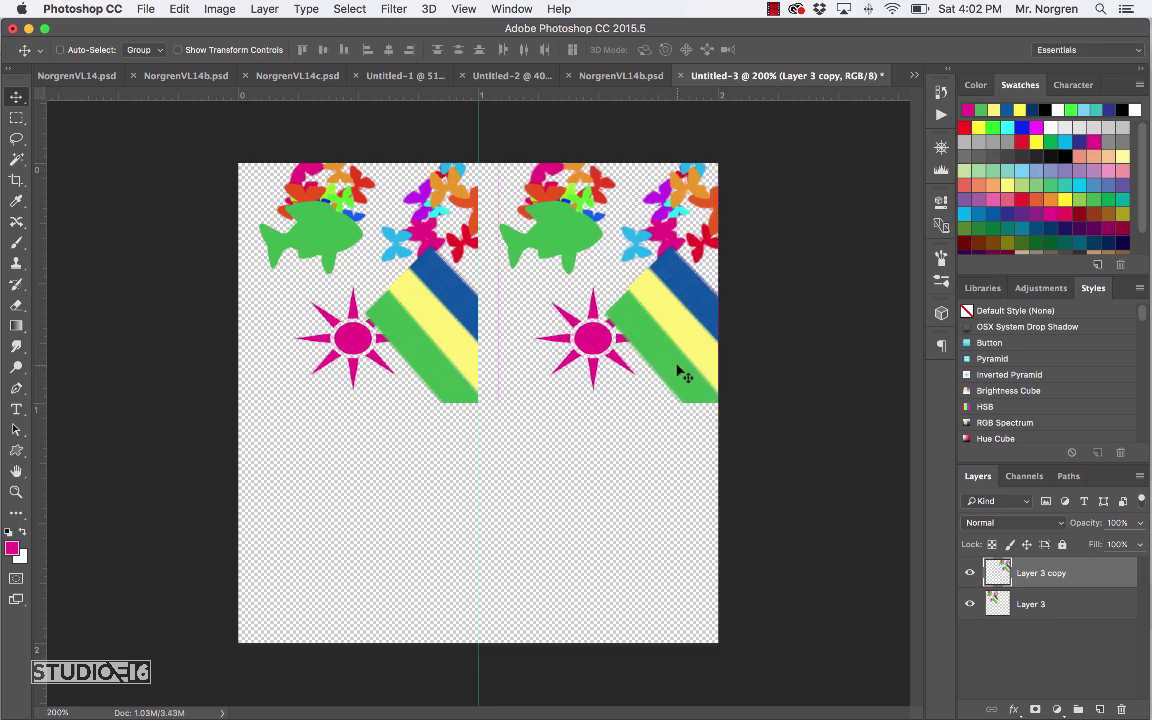
key(ctrl+t)
right_click(664, 334)
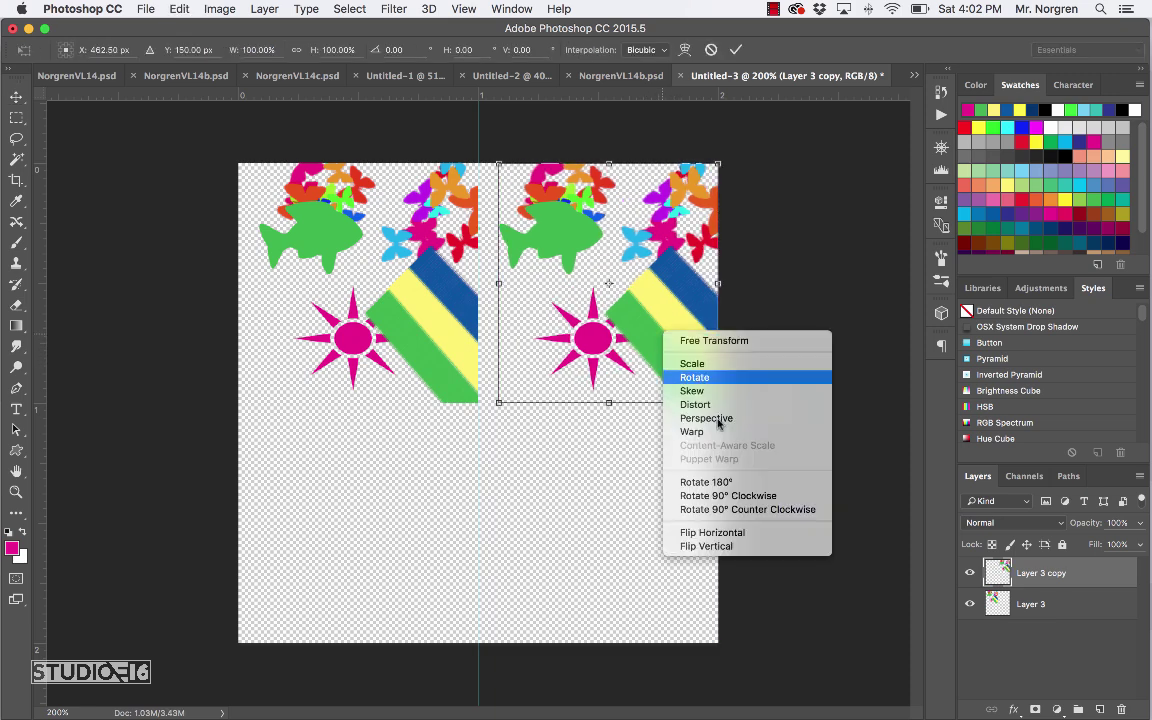
click(738, 533)
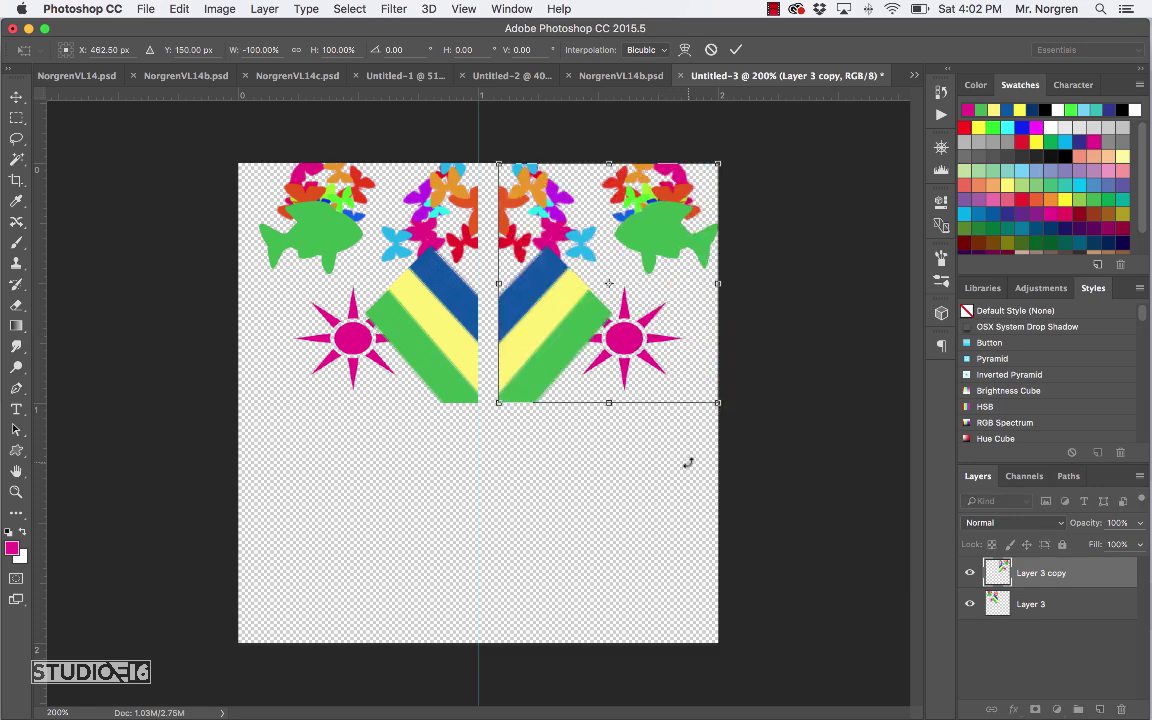
key(Return)
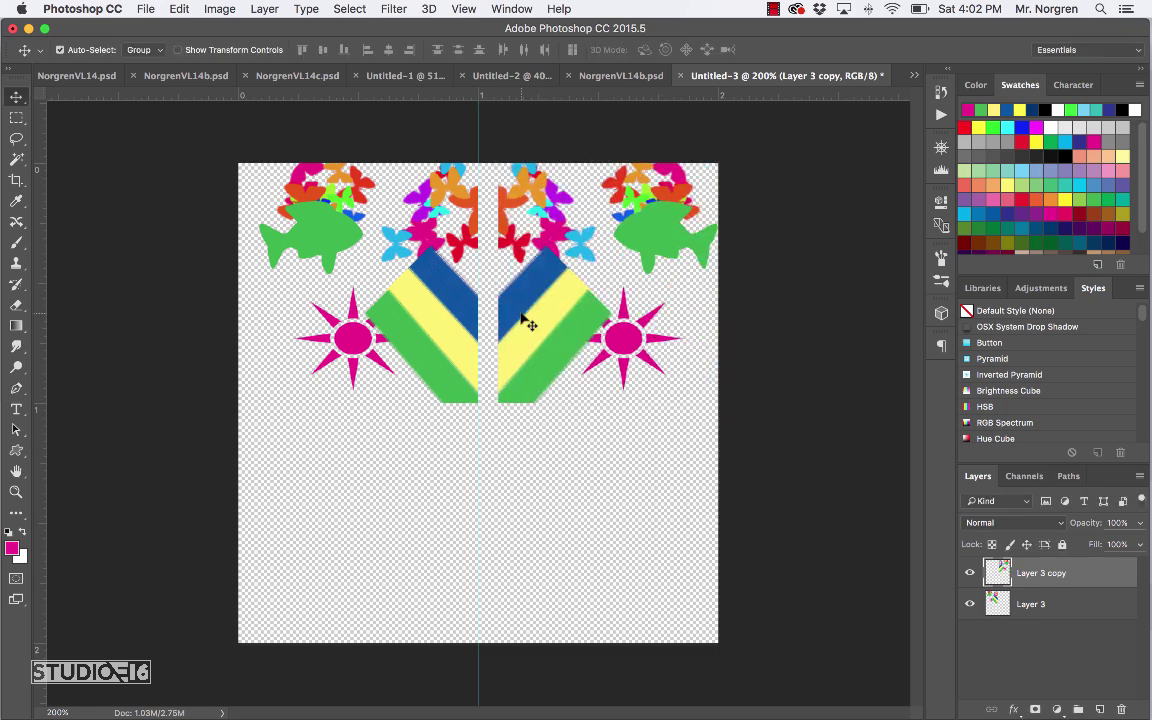
drag(555, 319, 535, 320)
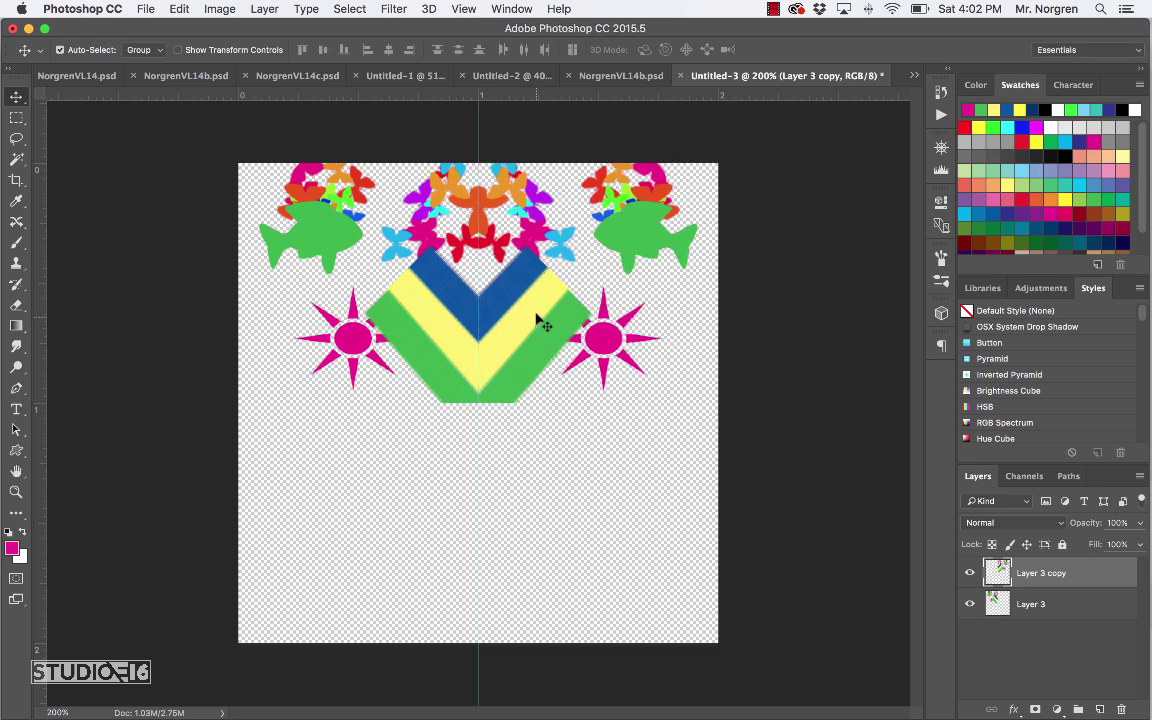
shift+click(1053, 607)
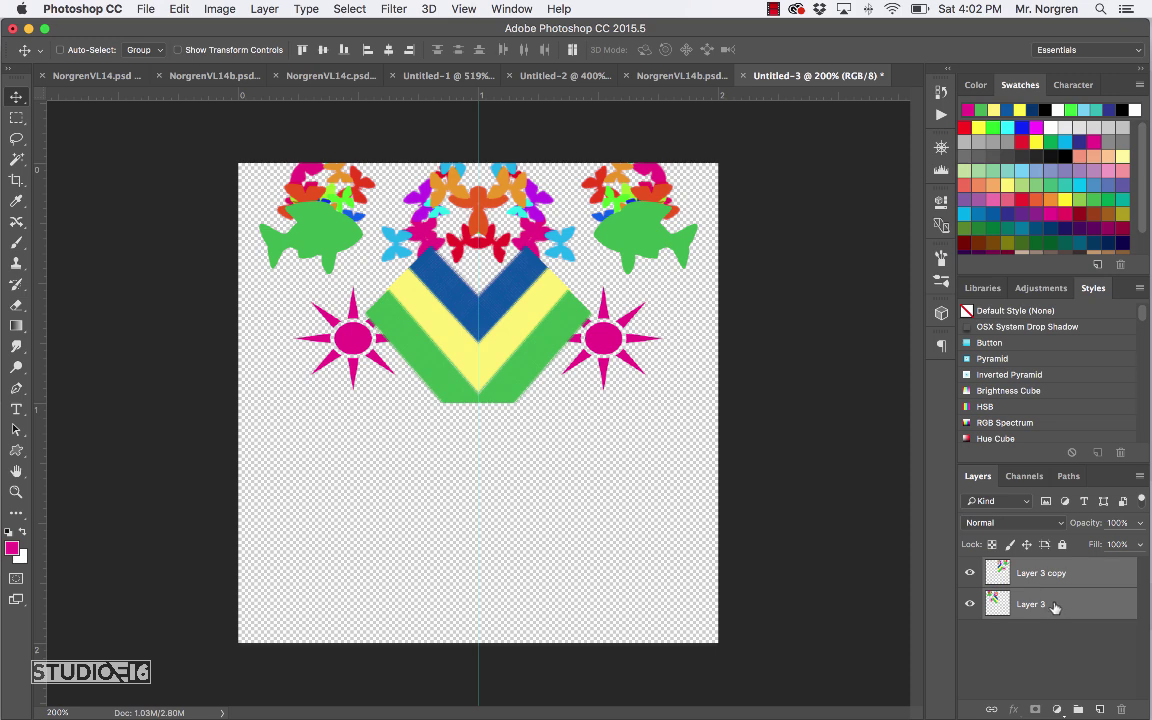
Step: Try to place copies of both selected layers in the lower half of the canvas, and undo the duplication
drag(515, 325, 507, 563)
scroll(507, 563, down, 8)
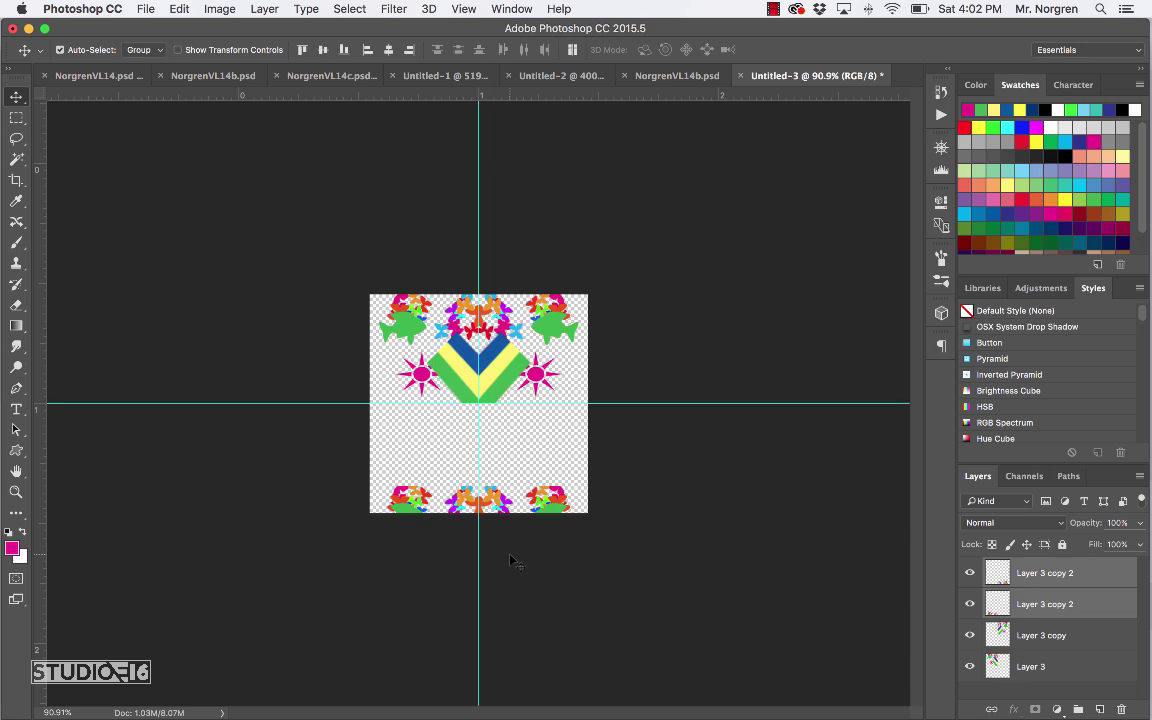
key(super+z)
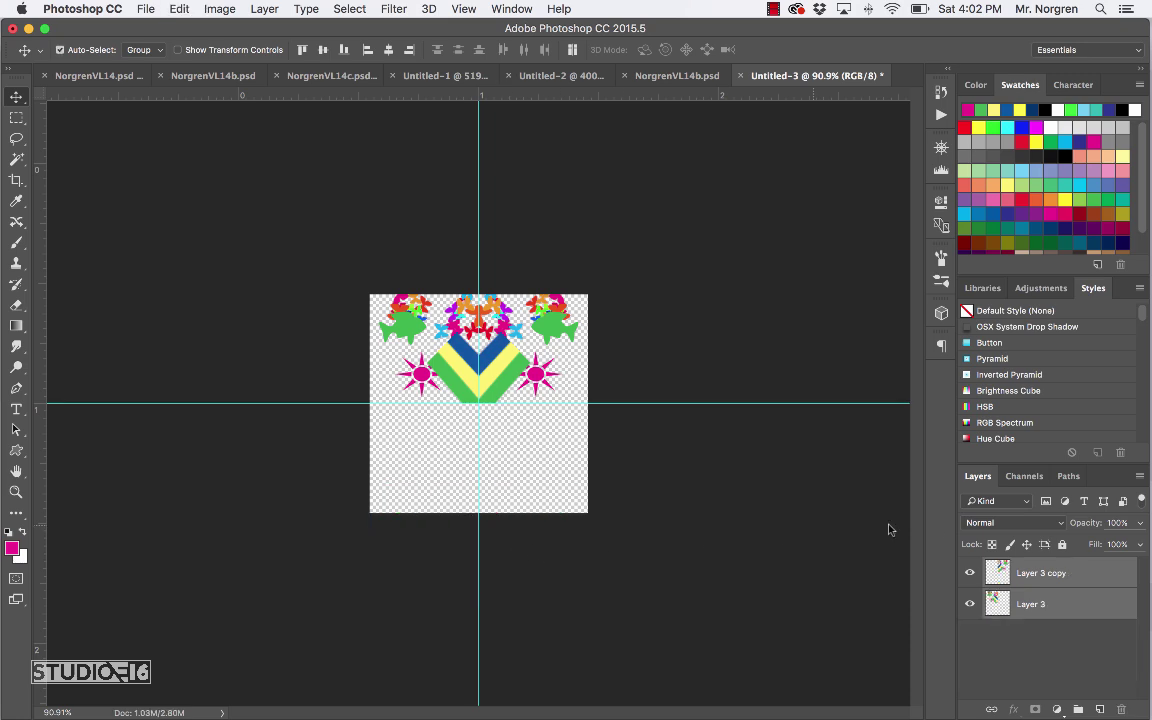
key(super+equal)
key(super+equal)
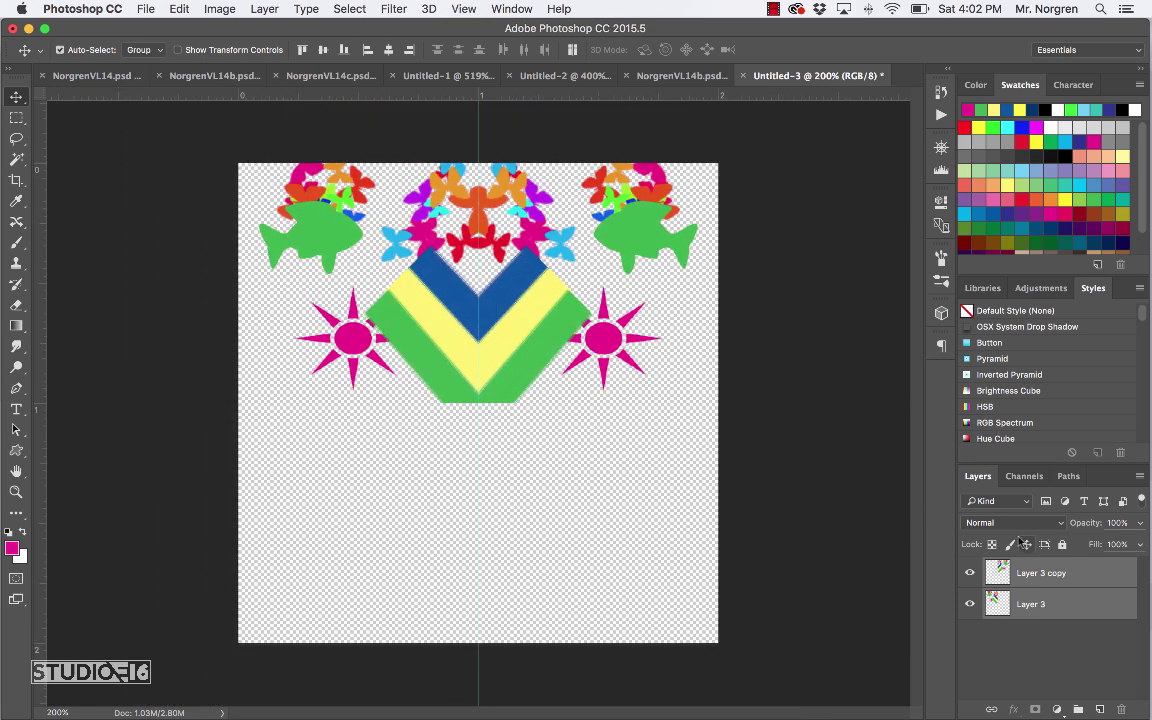
Step: Duplicate both selected layers straight down into the lower half of the canvas and flip the copies vertically
drag(524, 330, 522, 568)
scroll(522, 568, down, 3)
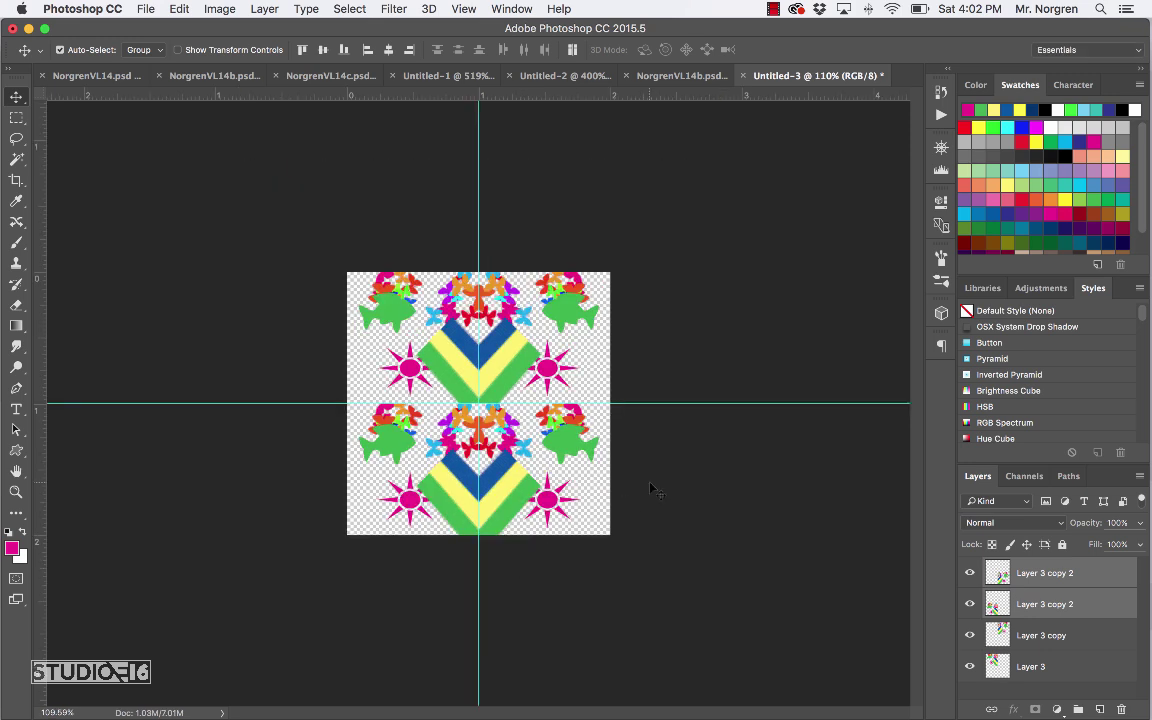
key(super+equal)
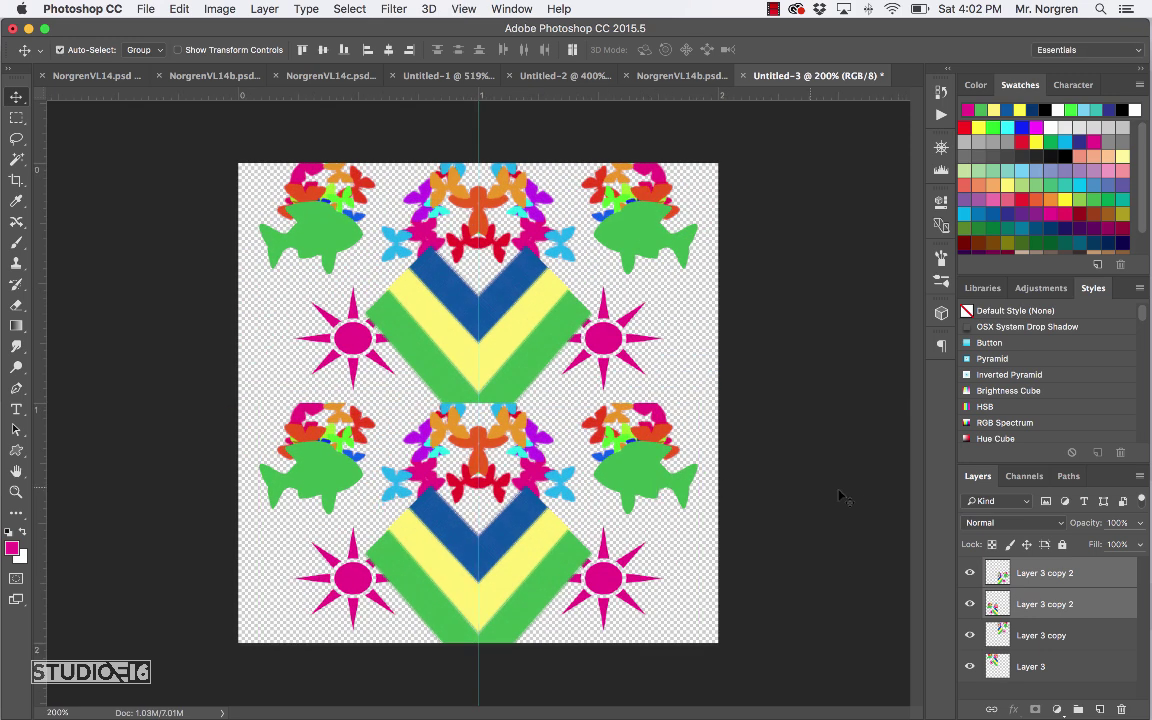
key(super+t)
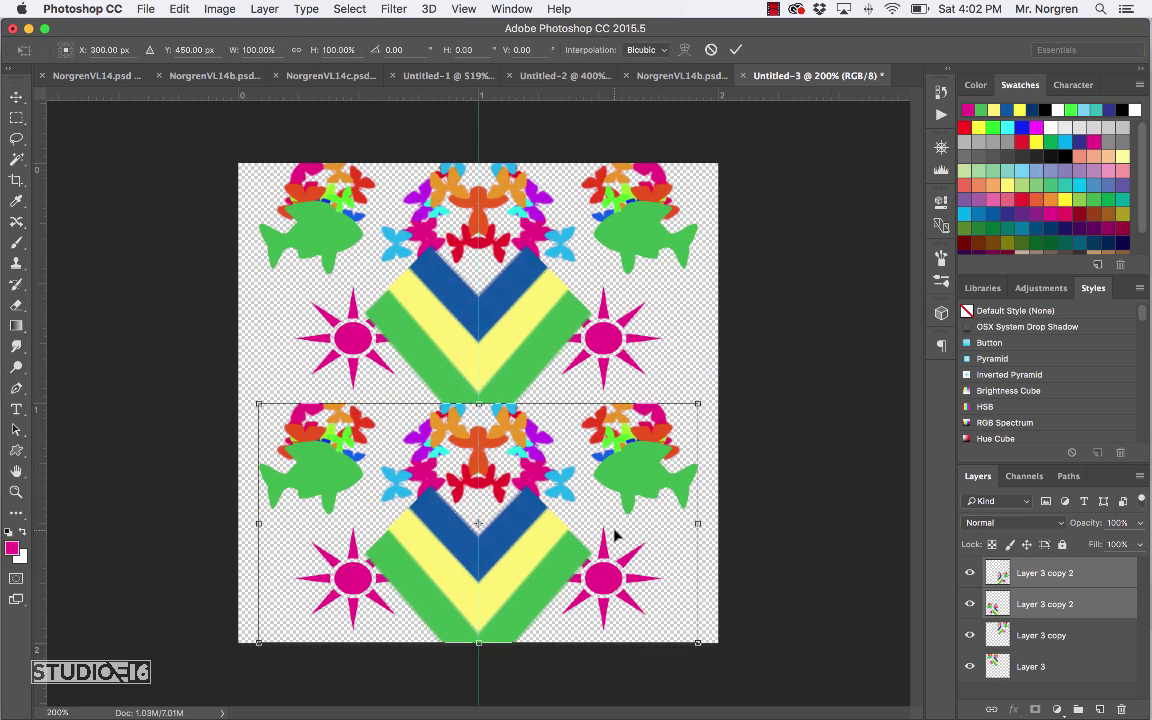
right_click(587, 491)
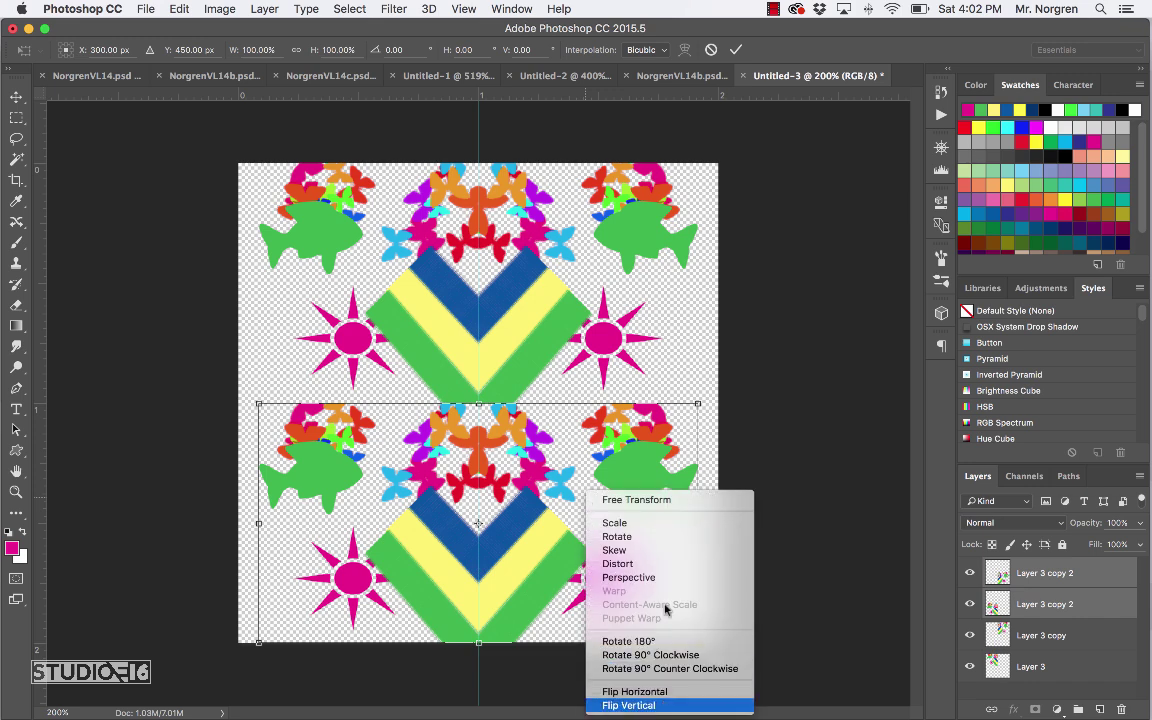
click(628, 705)
key(Return)
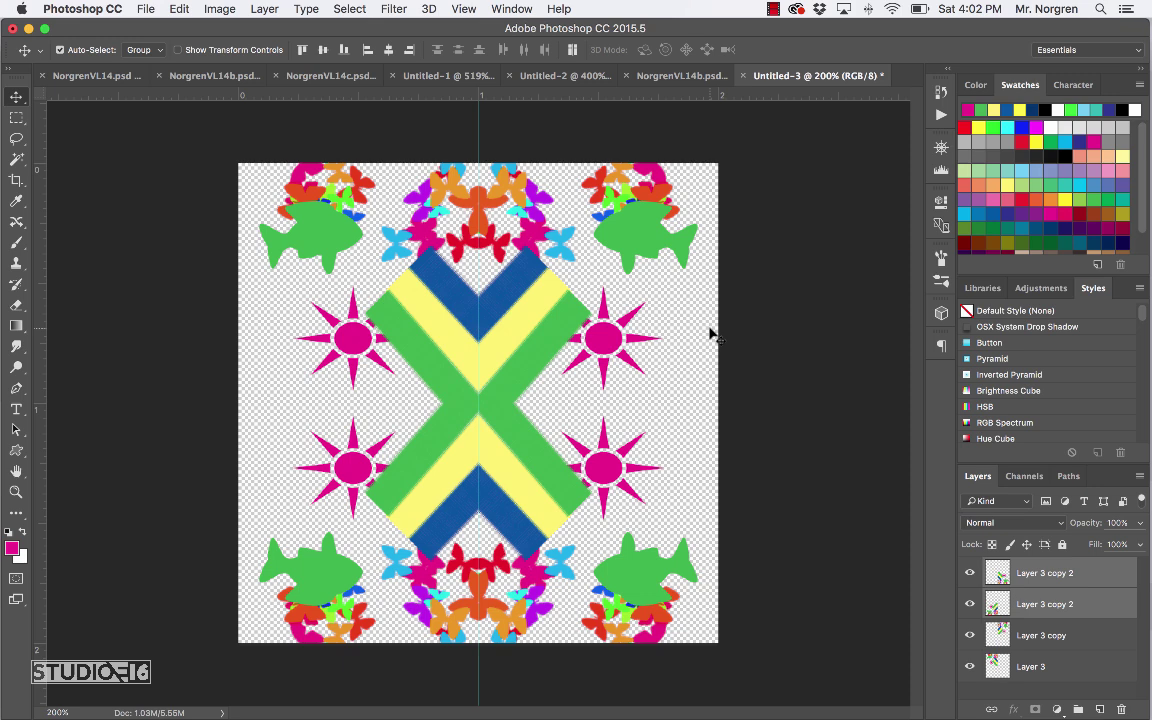
Step: Select the whole canvas and define it as a pattern, keeping the suggested name Pattern 11
key(super+a)
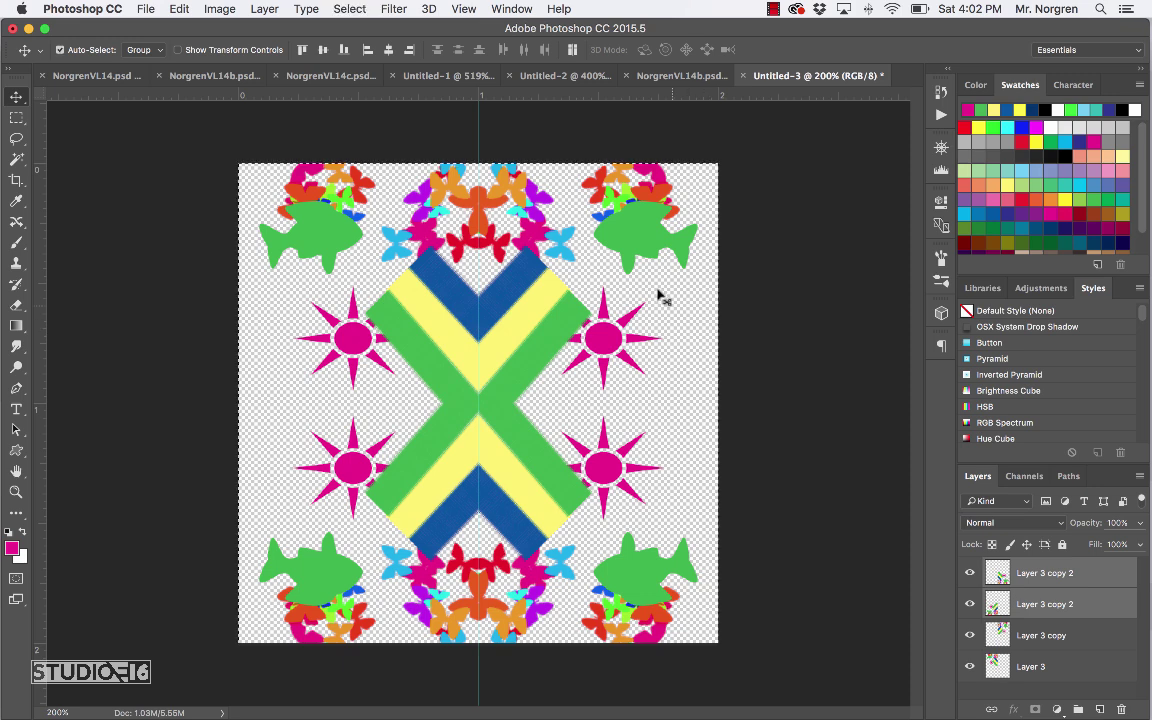
click(176, 10)
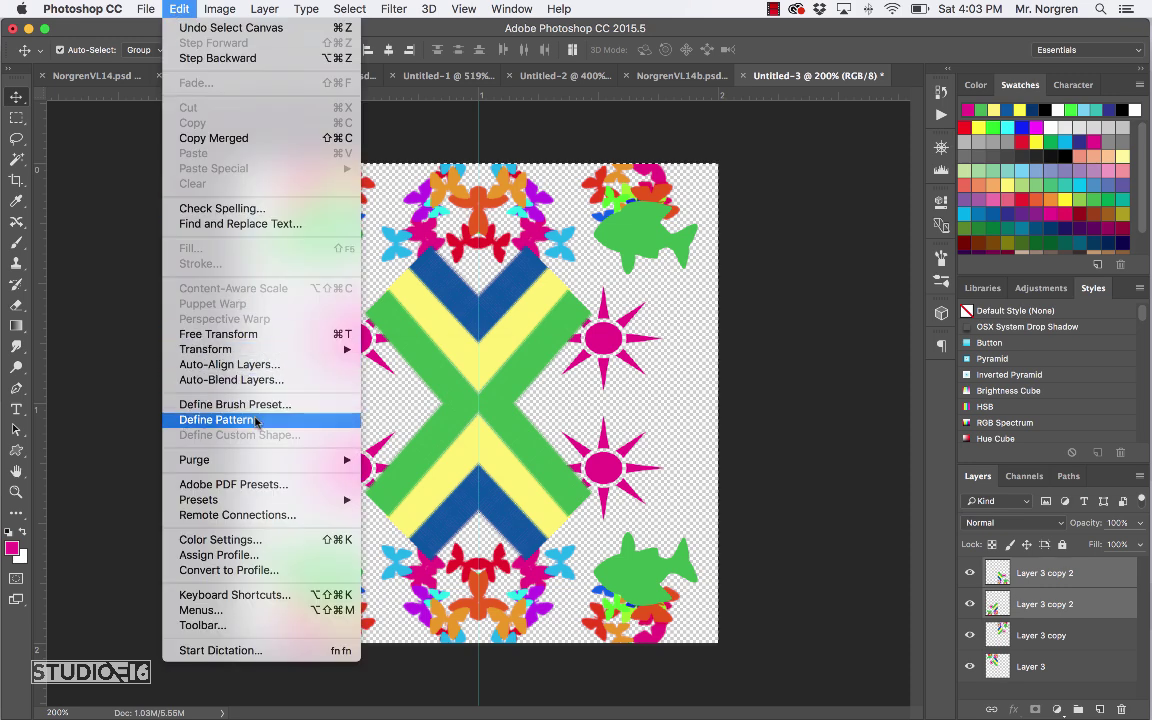
click(225, 419)
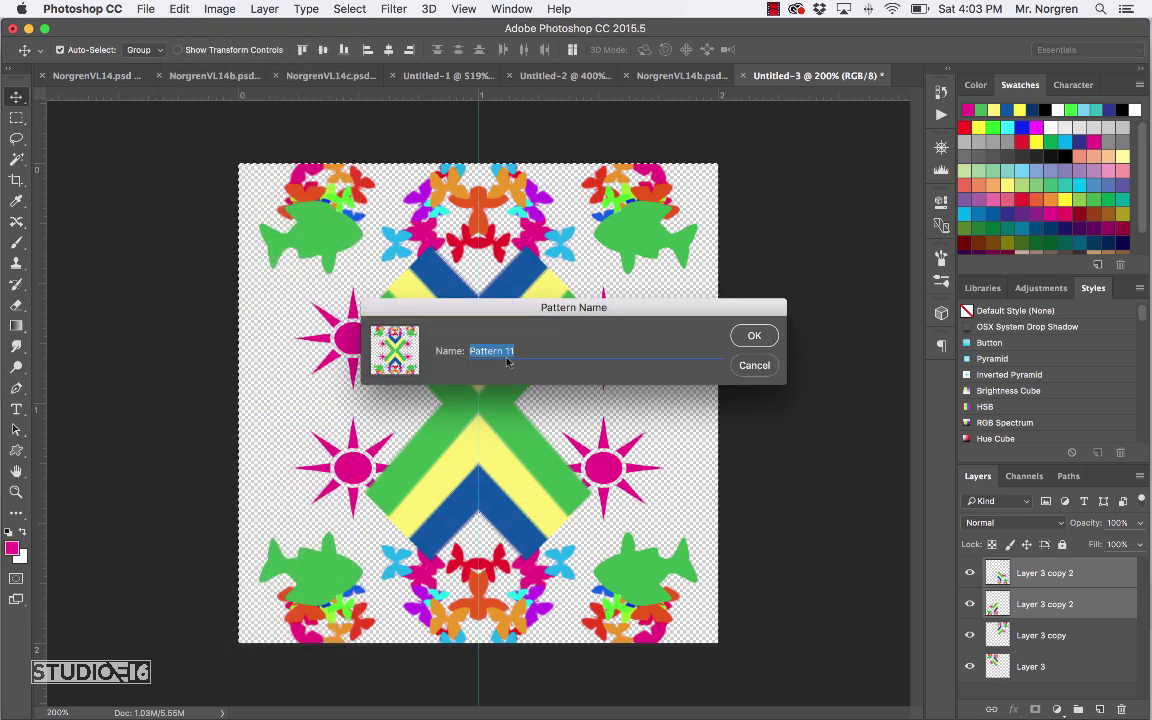
click(754, 337)
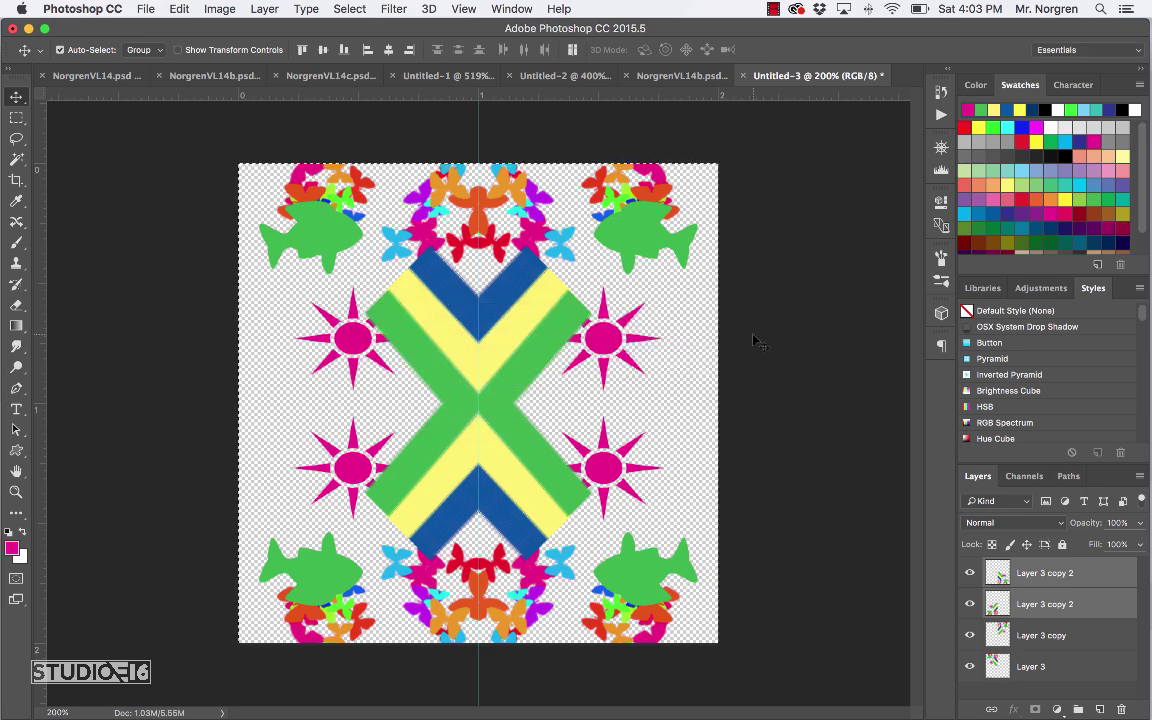
Step: Create a 10 by 10 inch, 300 pixels/inch RGB document with a white background and add an empty layer
key(super+n)
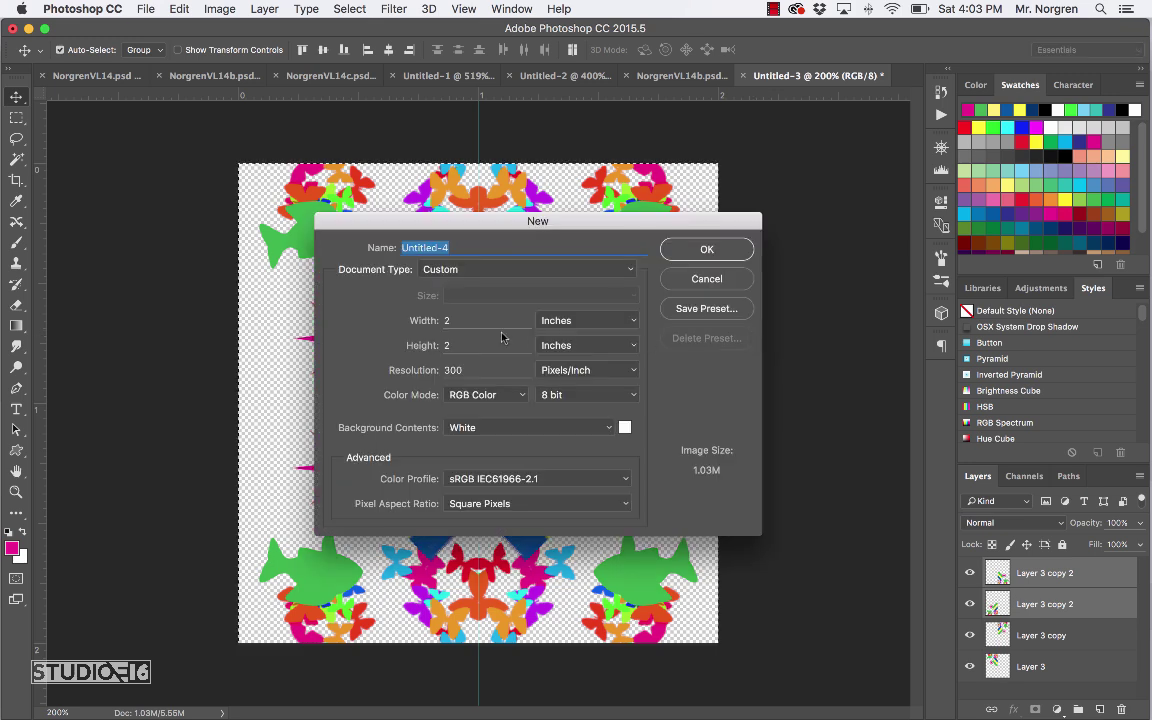
double_click(464, 319)
text(10)
key(Tab)
text(10)
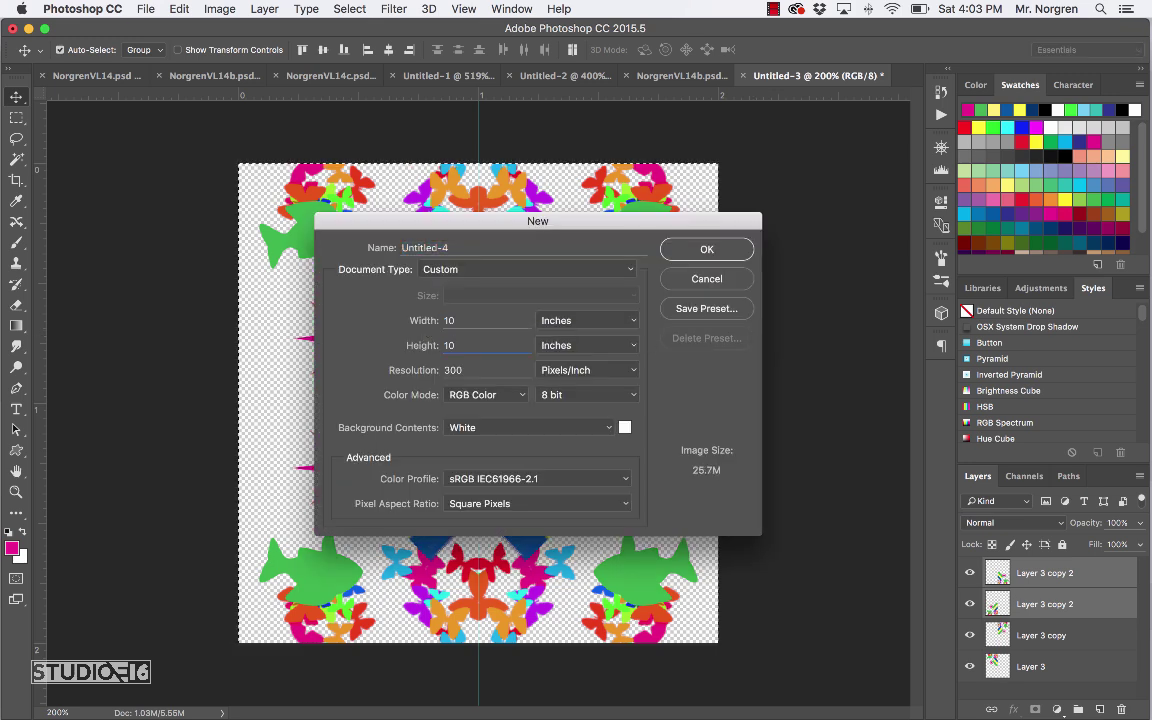
click(697, 252)
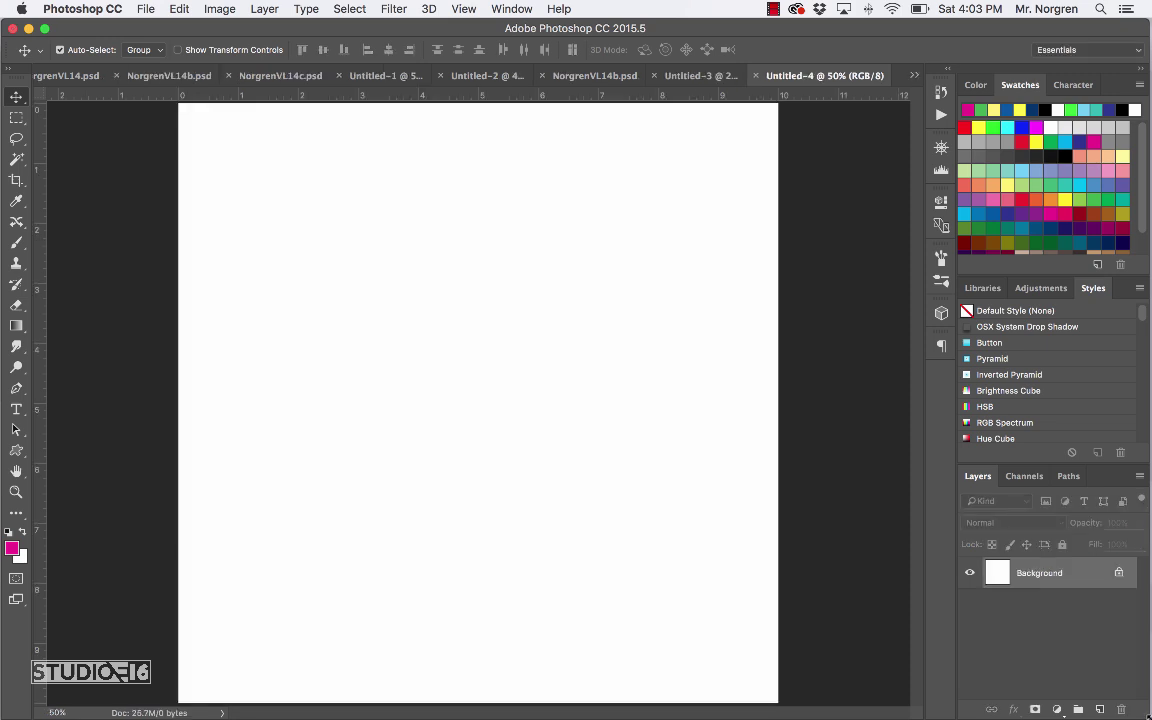
click(1101, 710)
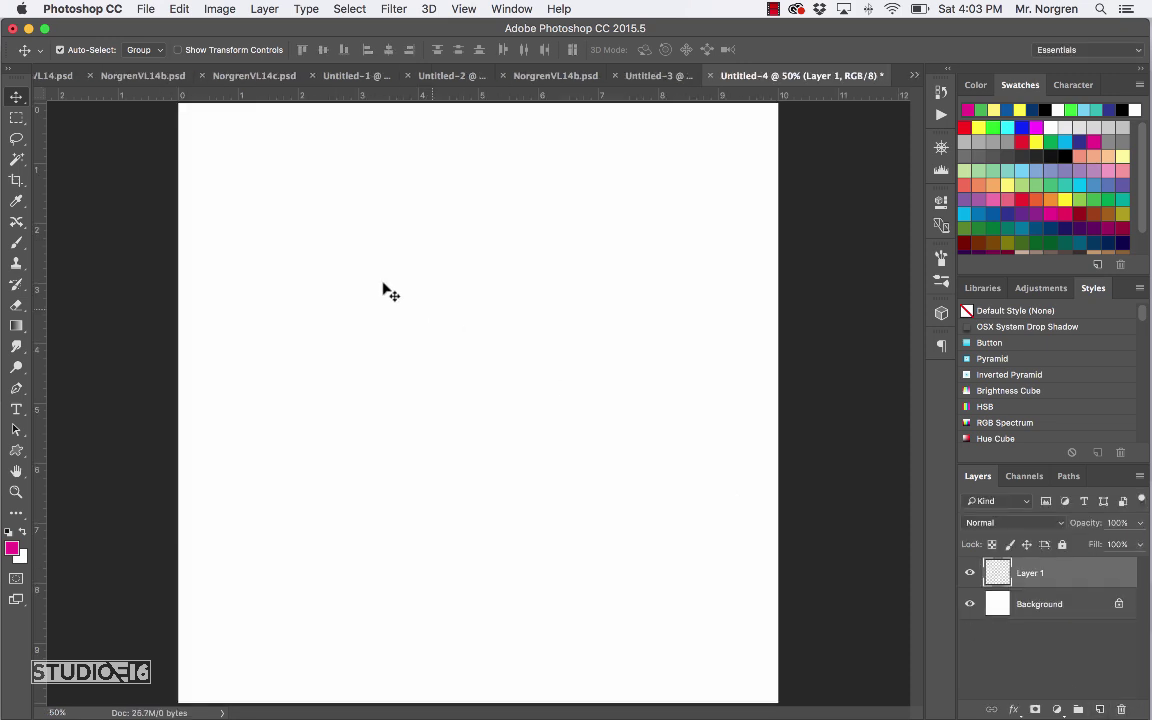
Step: Start a pattern fill on the empty layer using the new fish, sun and stripe pattern with the Spiral script
click(179, 9)
click(224, 248)
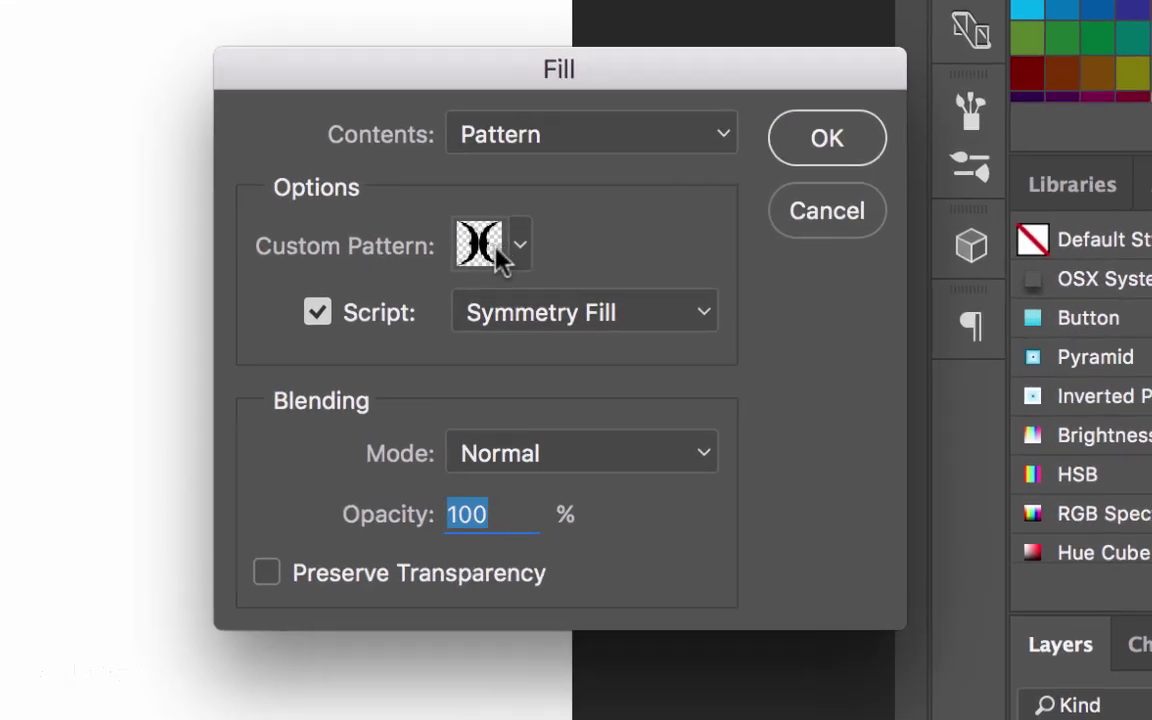
click(702, 297)
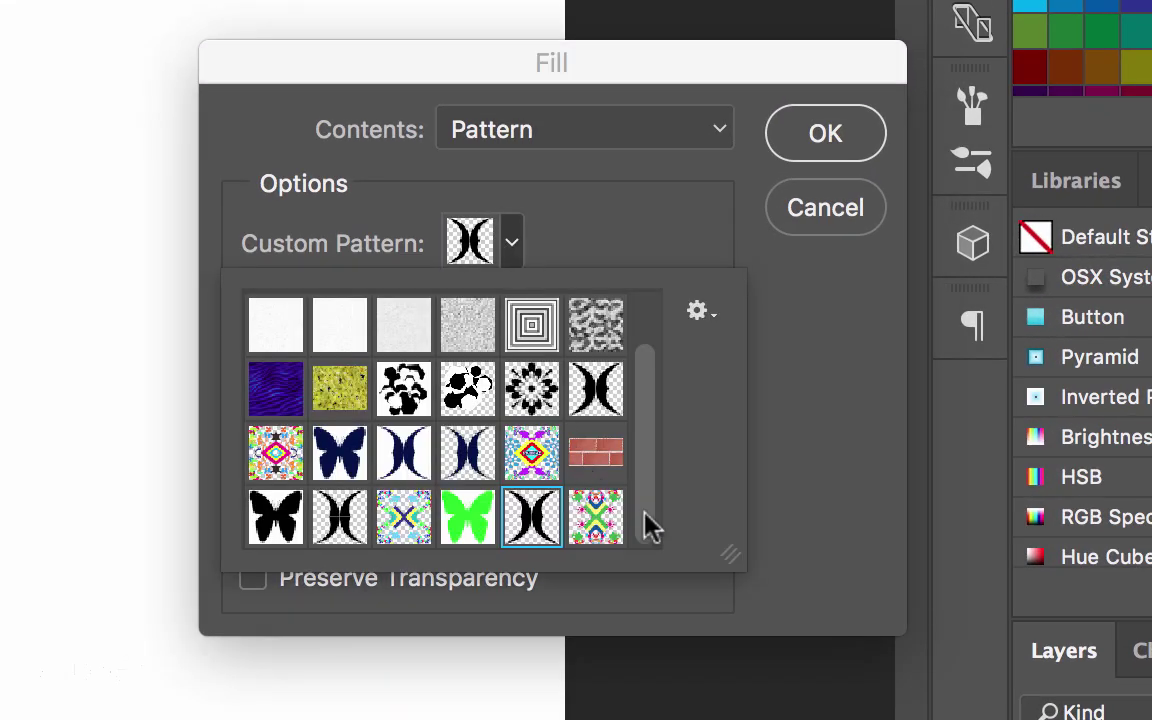
click(592, 518)
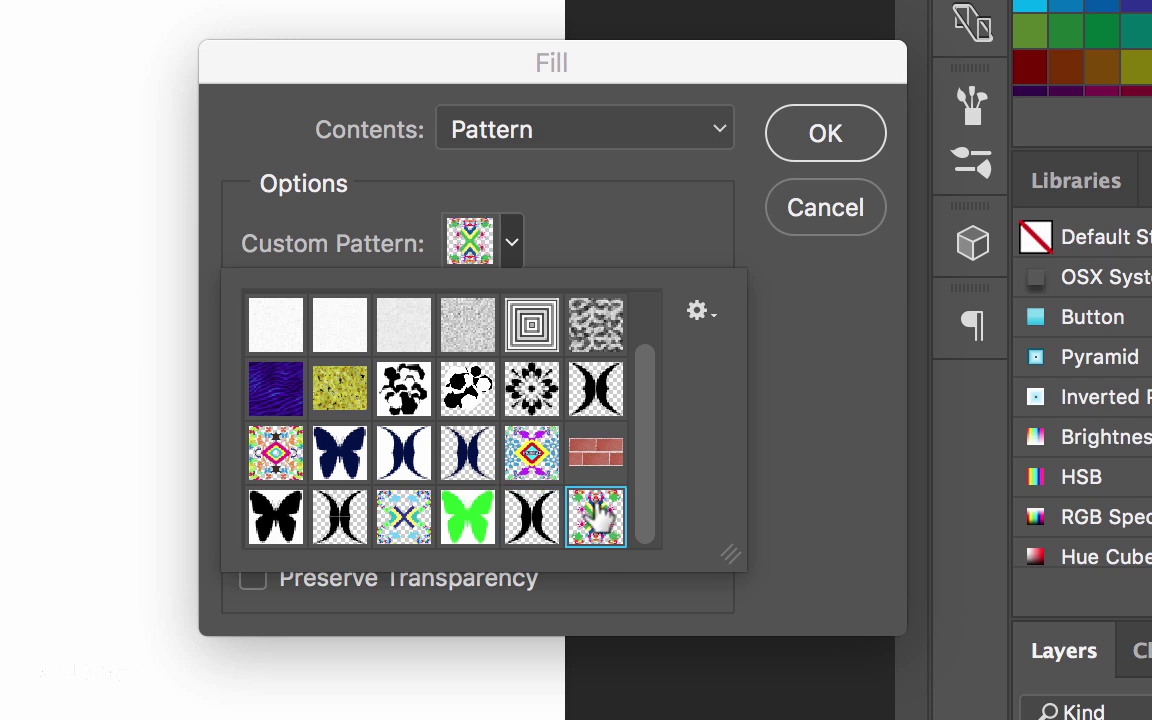
click(514, 257)
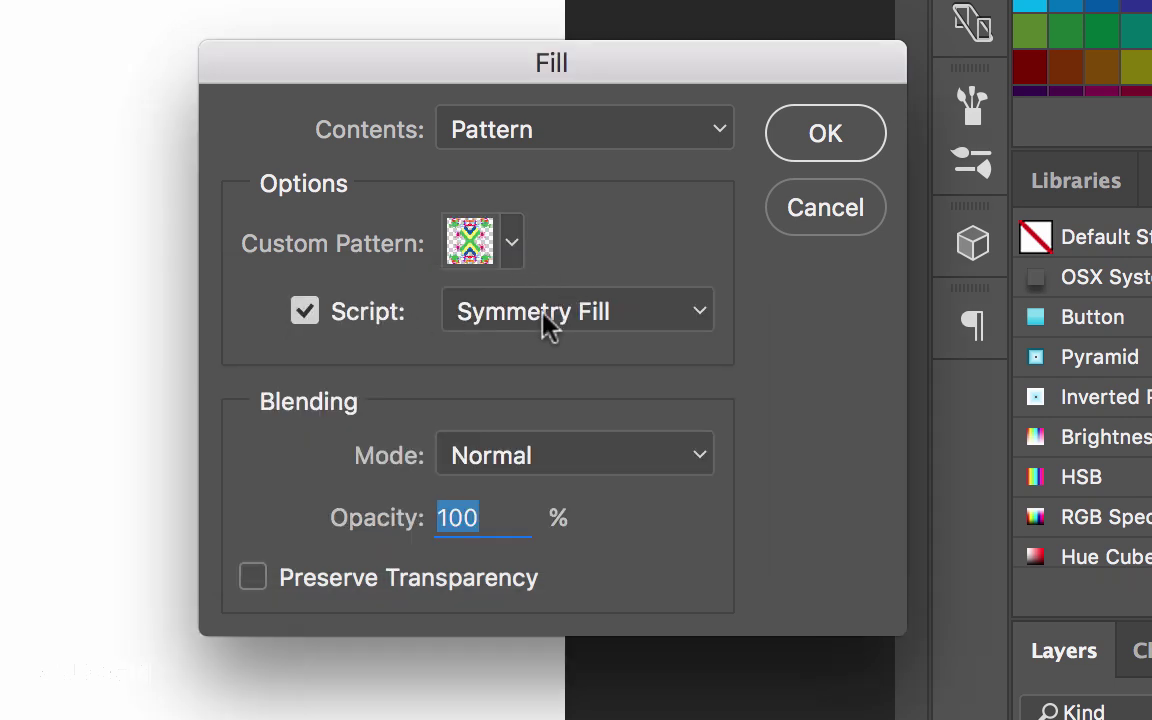
click(650, 325)
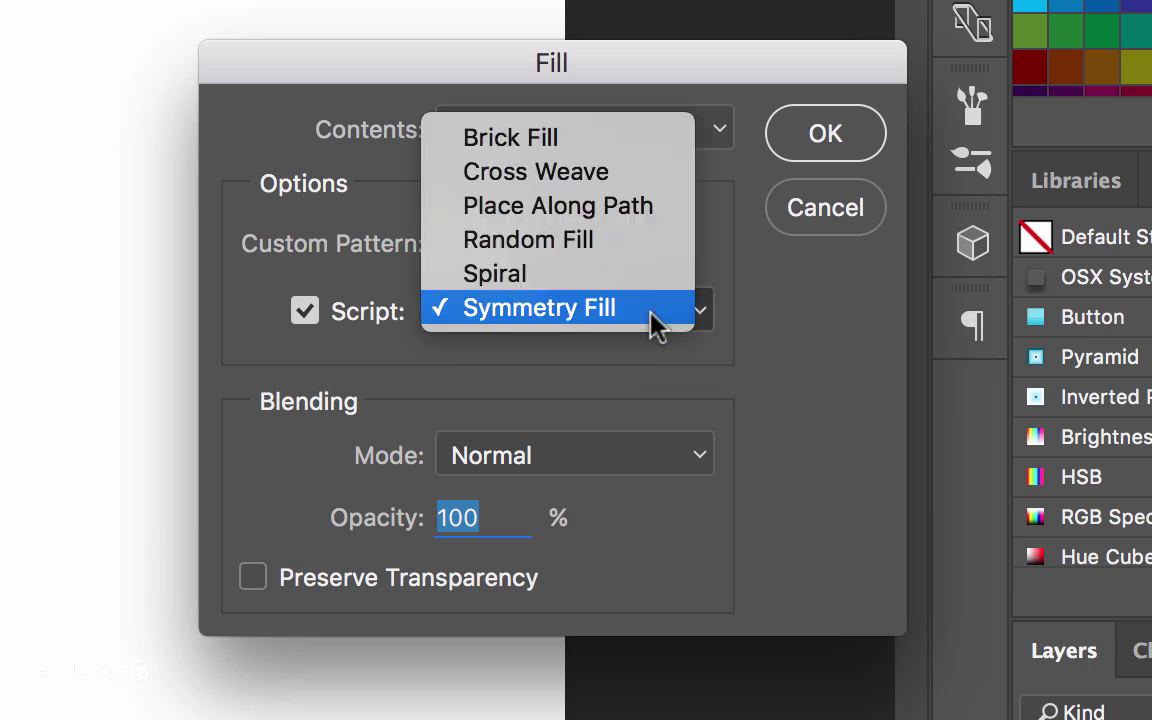
click(638, 273)
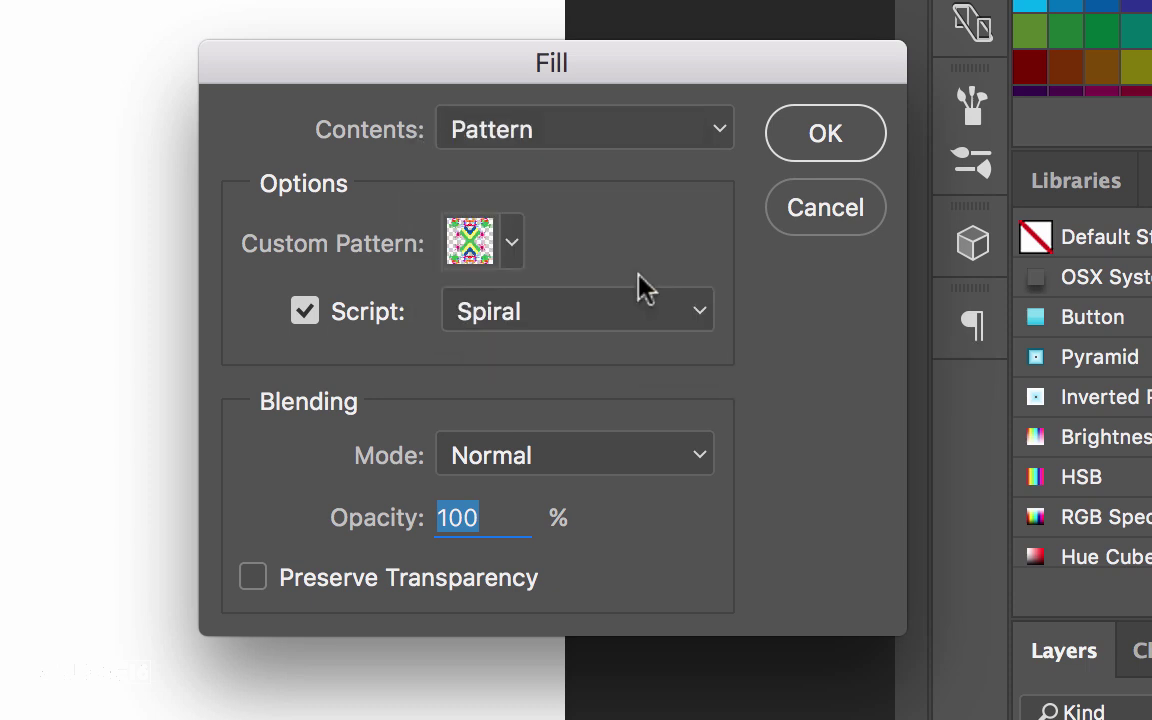
click(825, 143)
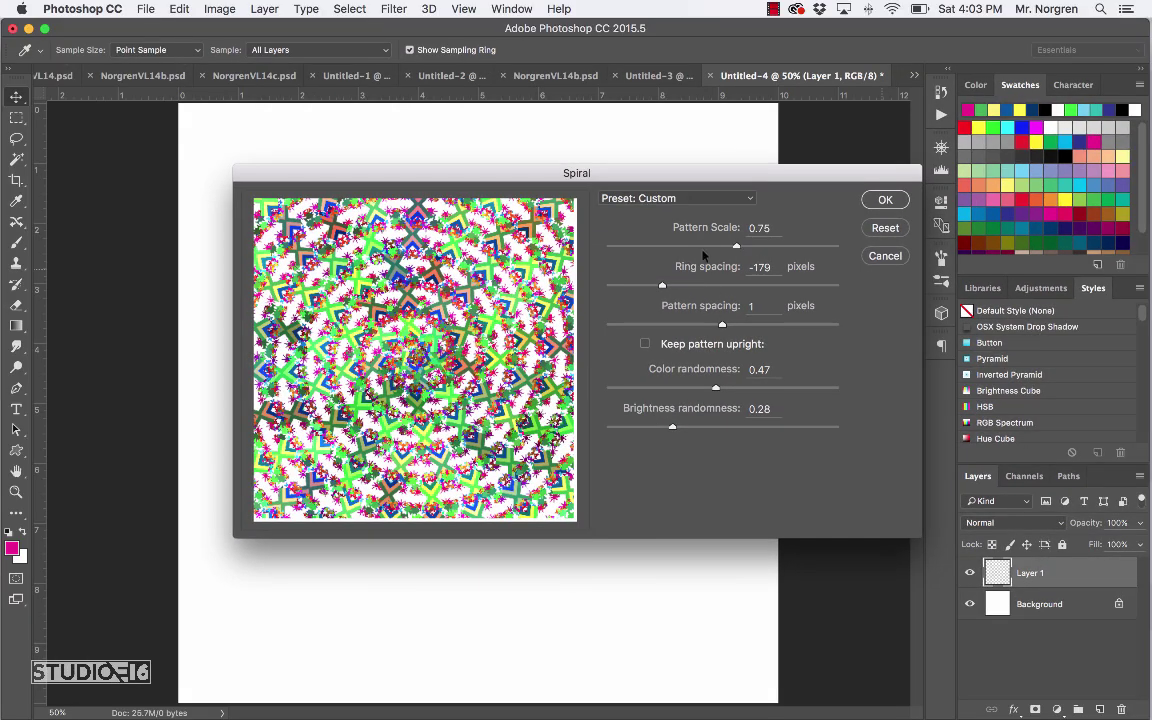
Step: Set the Spiral fill's pattern scale to 0.63 and ring spacing to -128 pixels, and apply it to the empty layer
drag(737, 248, 715, 251)
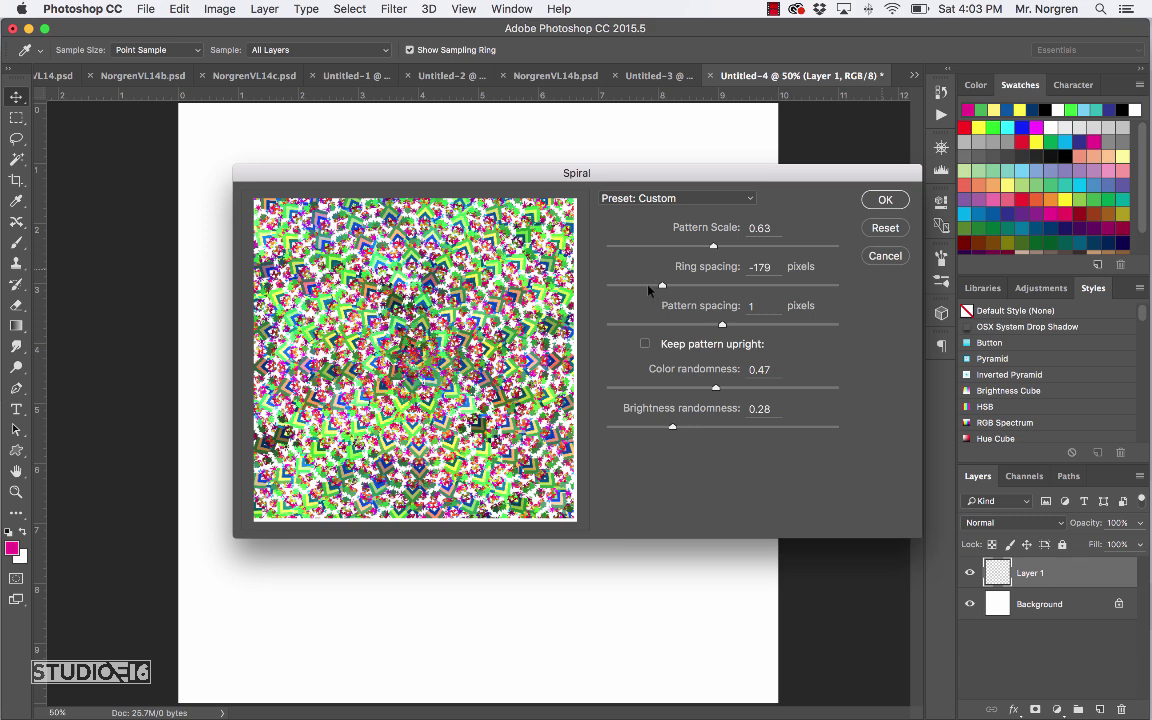
mouse_move(662, 287)
mouse_down()
mouse_move(698, 288)
mouse_move(668, 286)
mouse_up()
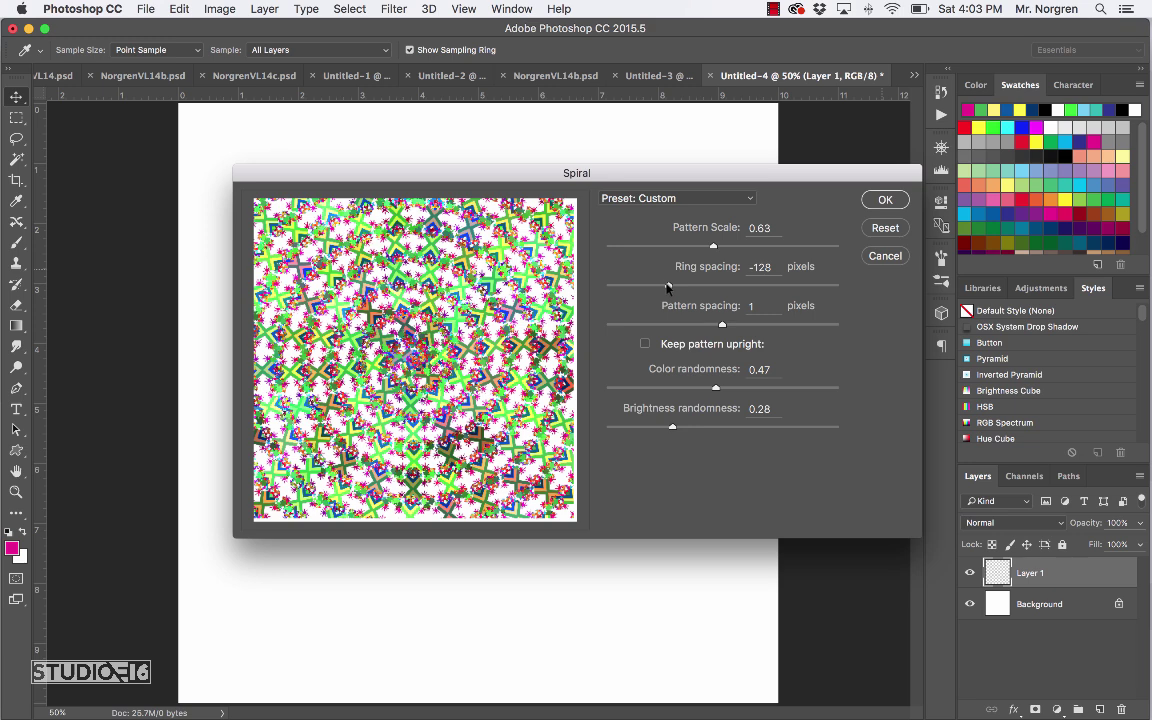
click(885, 201)
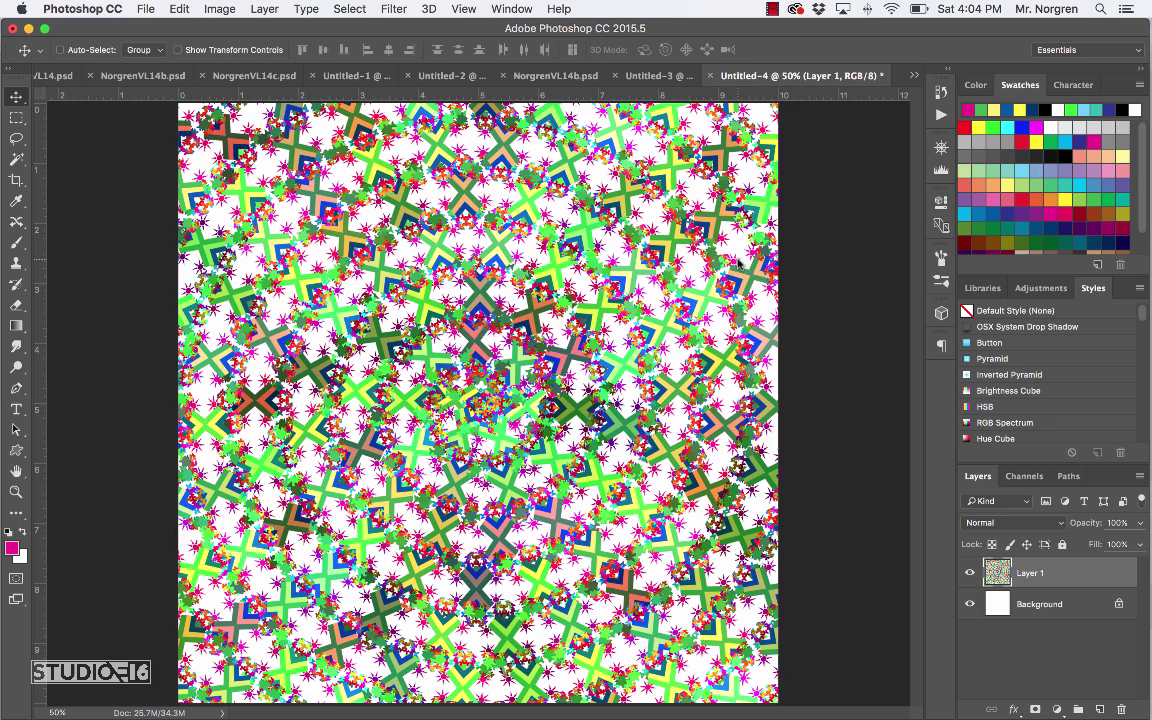
Step: Save the spiral pattern document as a PSD named with the author's surname followed directly by VL14c
key(super+s)
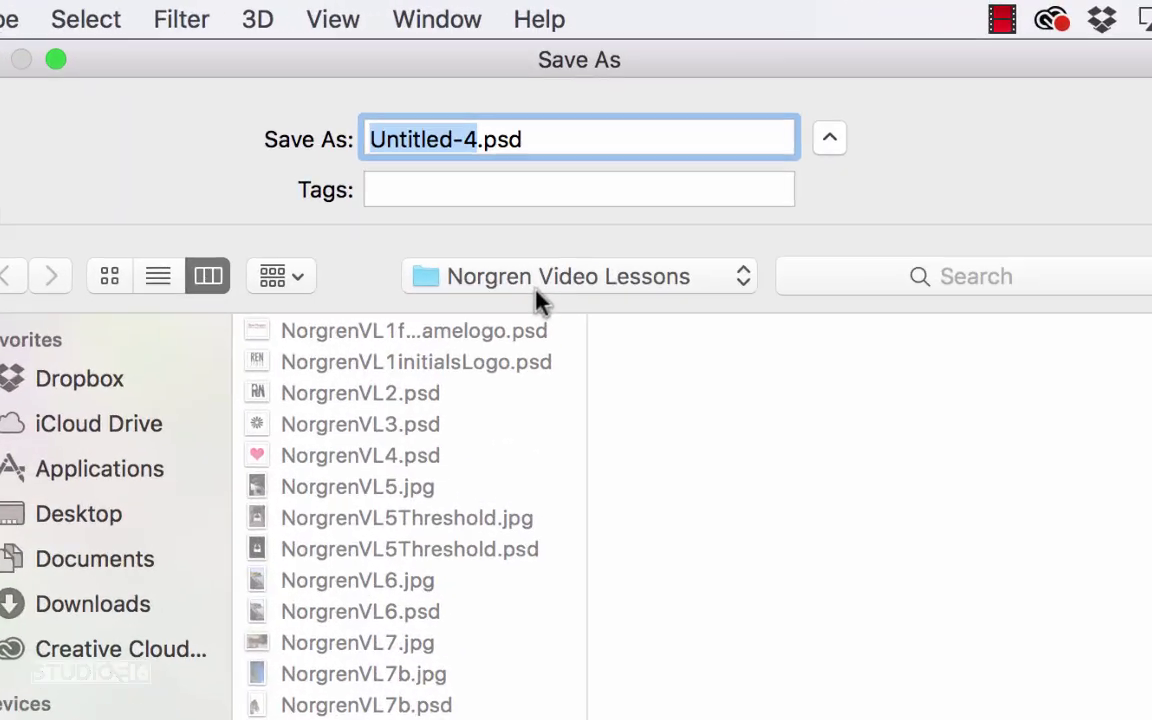
text(NorgrenVL14c)
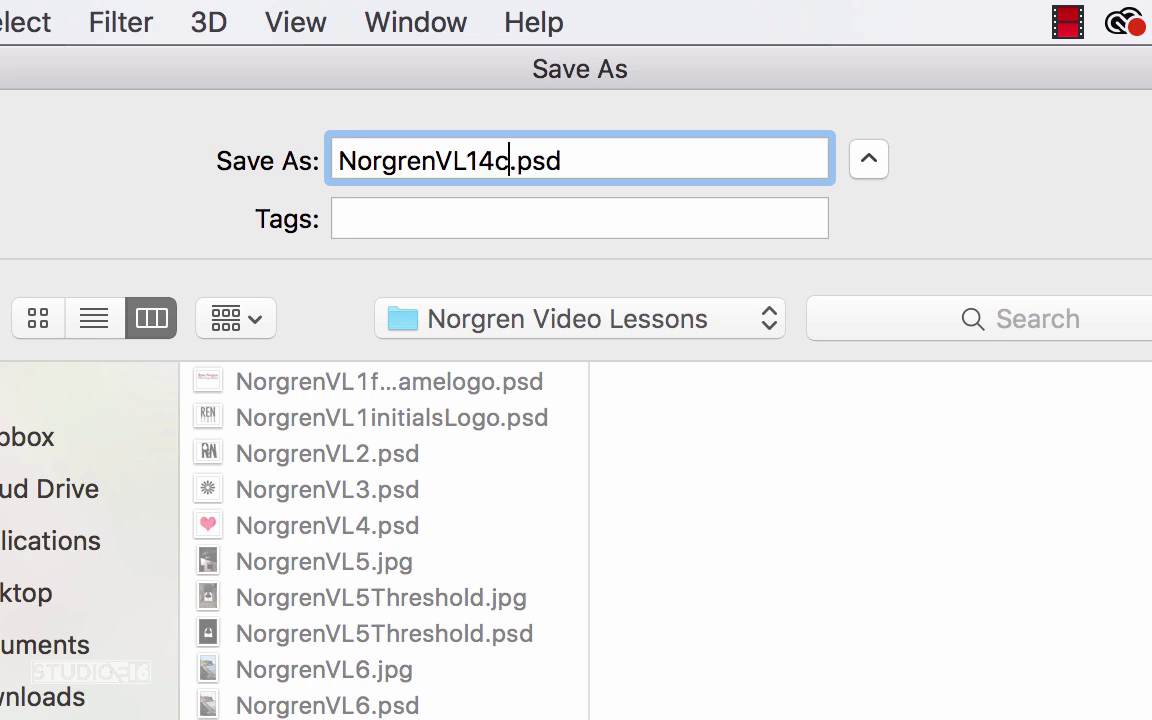
key(Return)
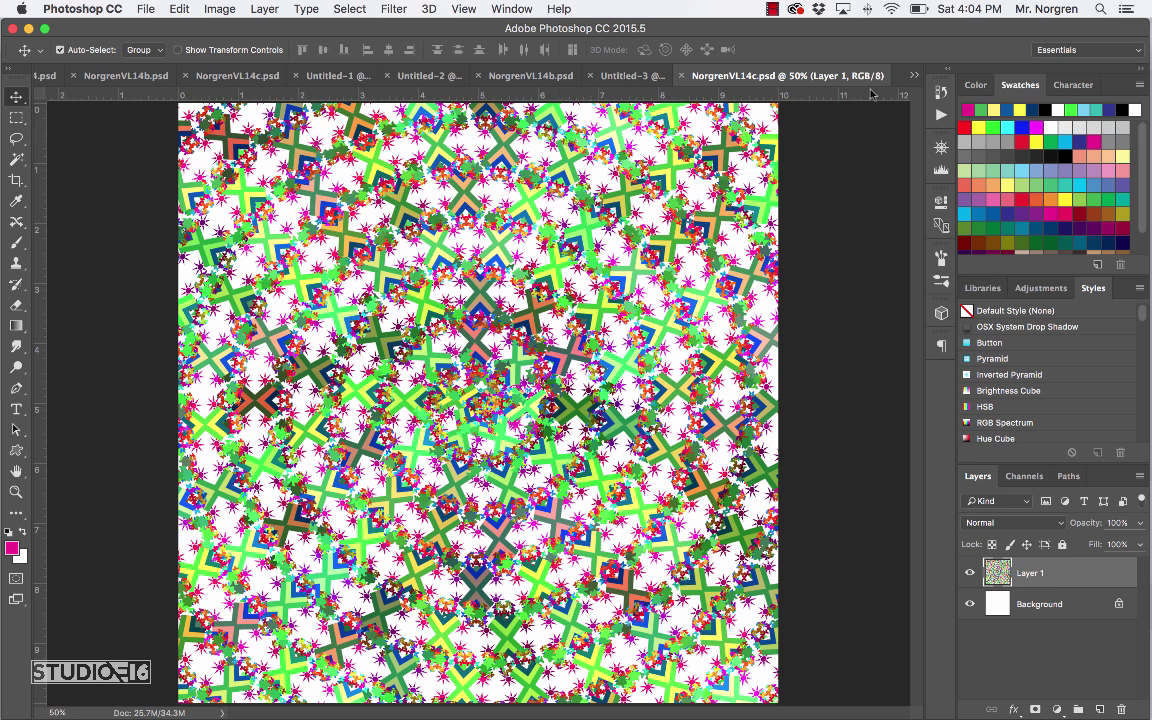
Step: Close the saved spiral document, the black-and-white VL14b pattern document, and Untitled-3 and Untitled-2 without saving their changes
click(681, 76)
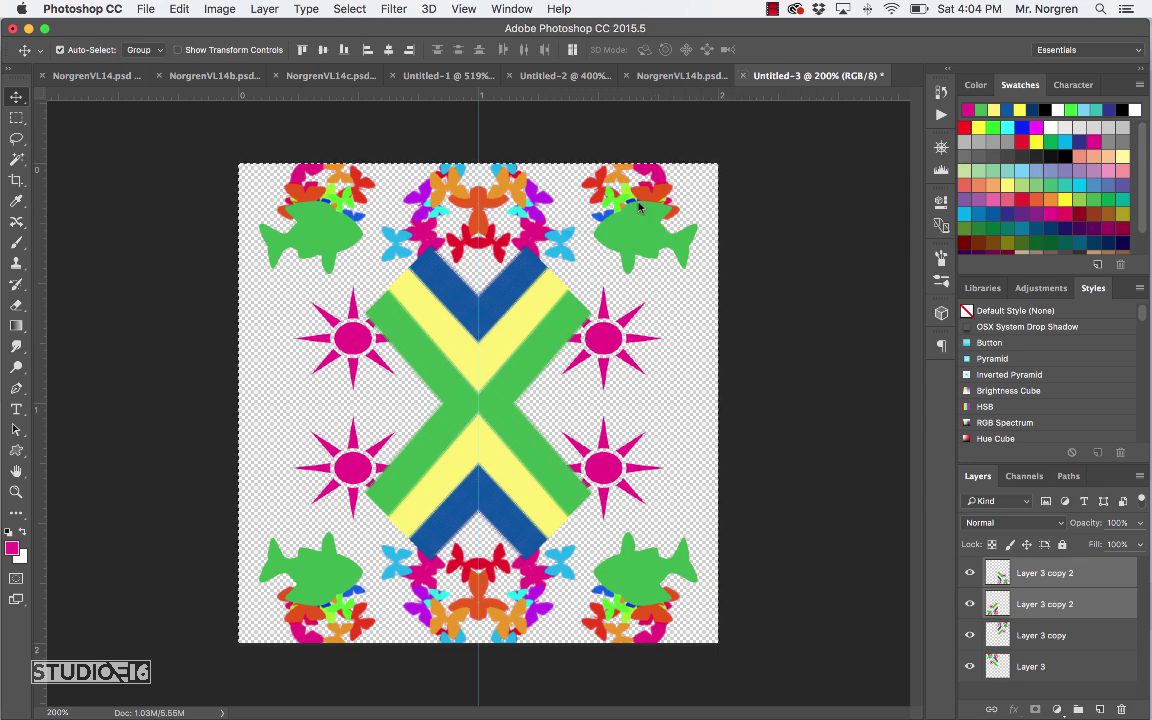
click(745, 77)
click(510, 260)
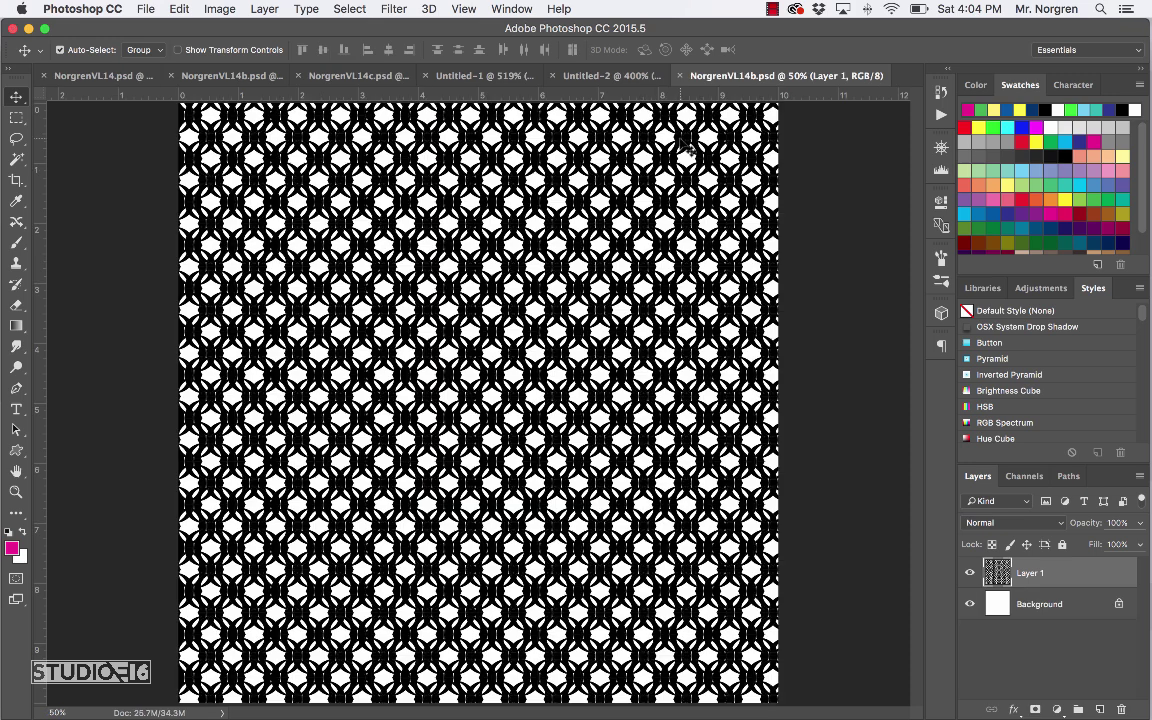
click(682, 77)
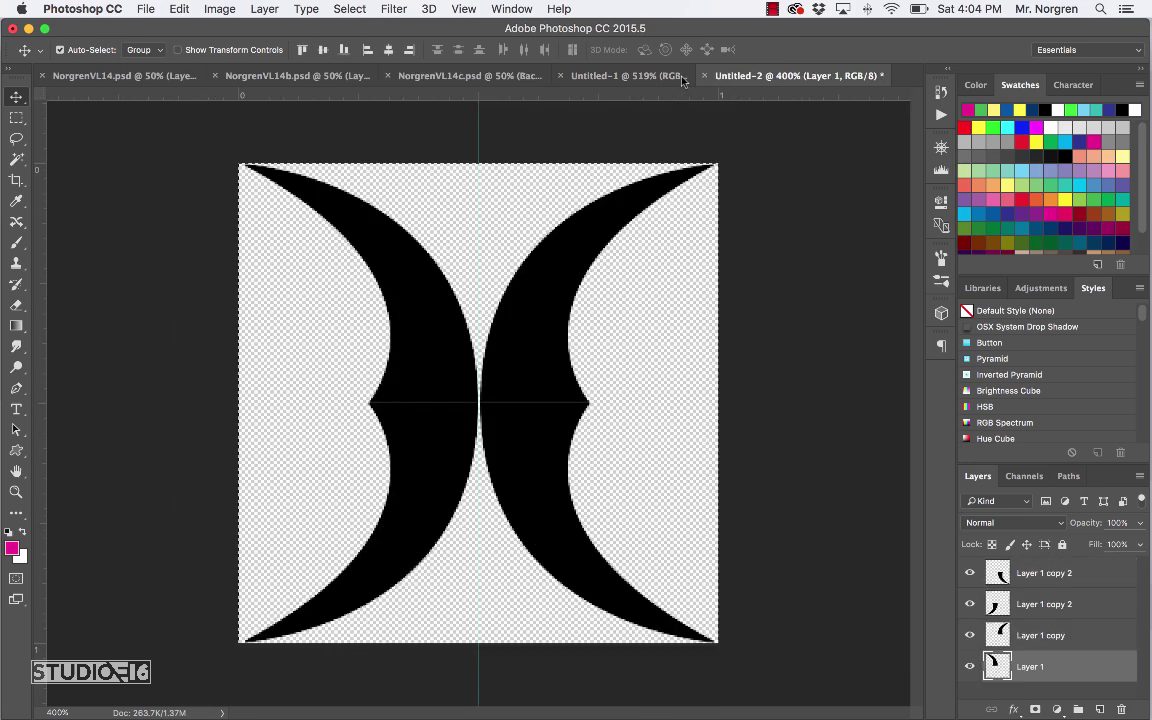
click(705, 77)
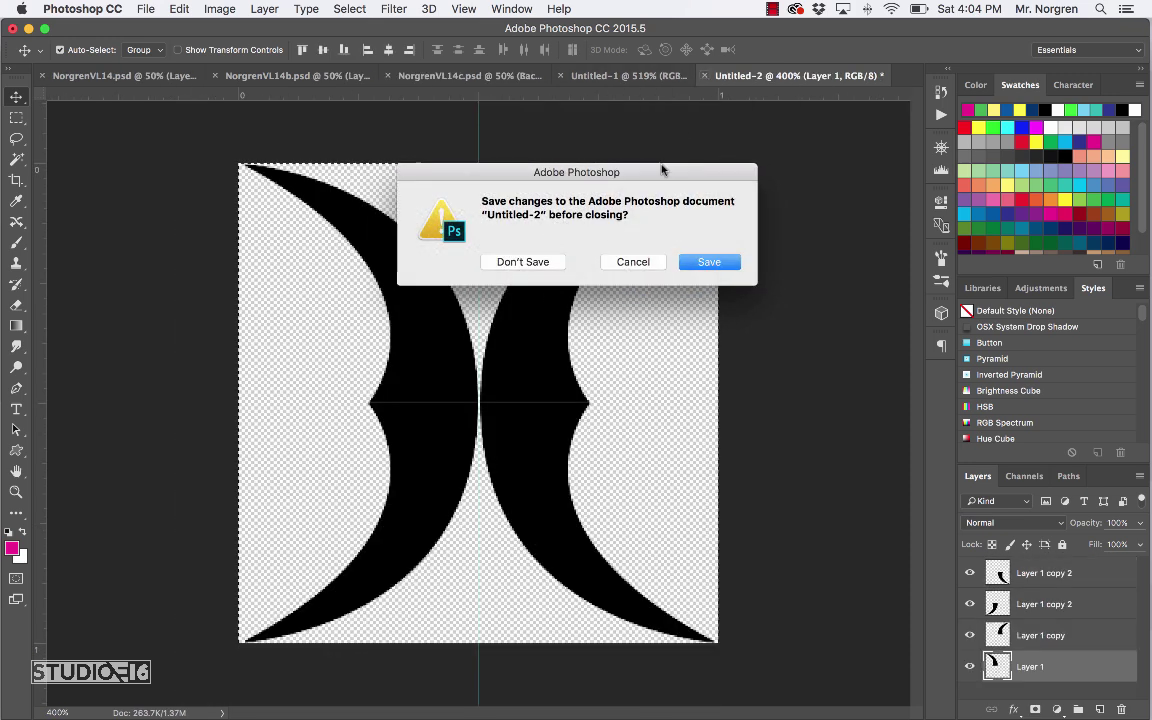
click(522, 261)
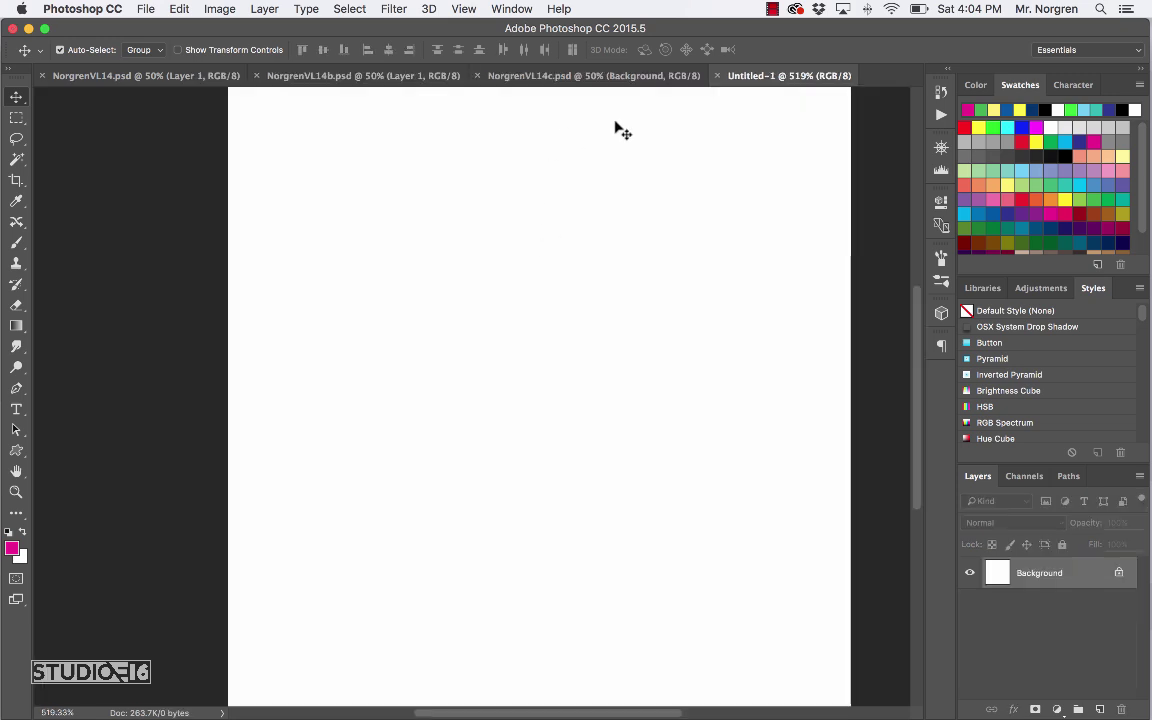
Step: Review the open VL14c diamond spiral, VL14b curved lattice and VL14 butterfly pattern documents one after another
click(524, 82)
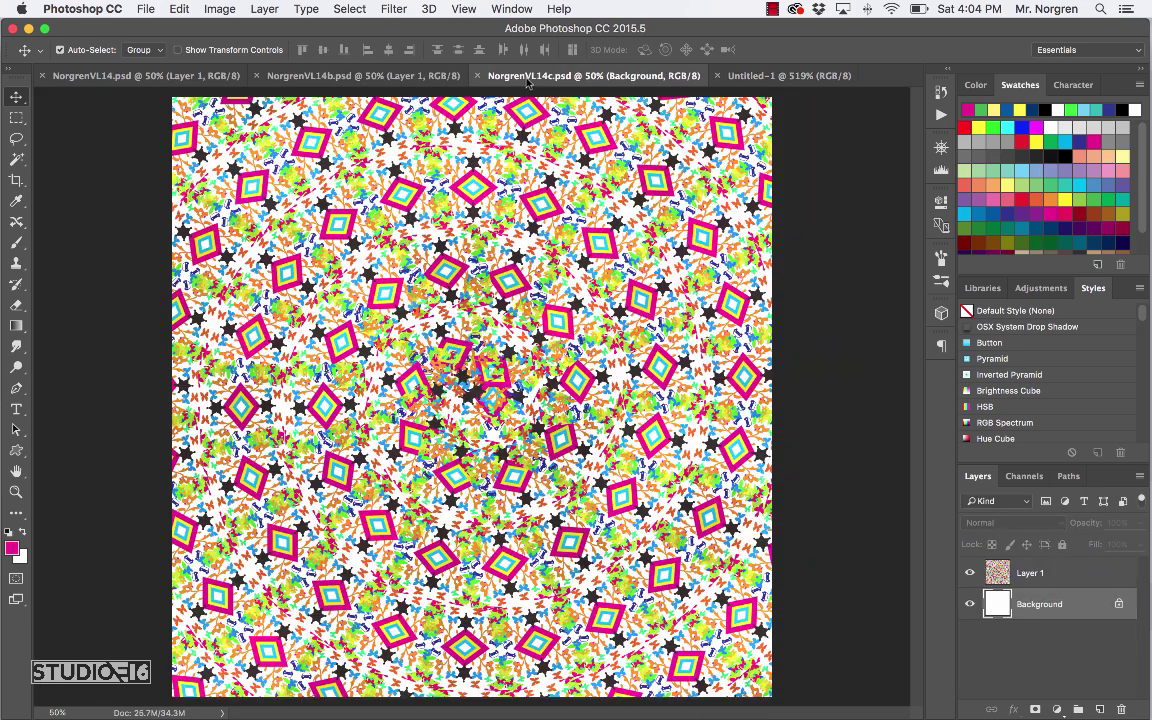
click(322, 78)
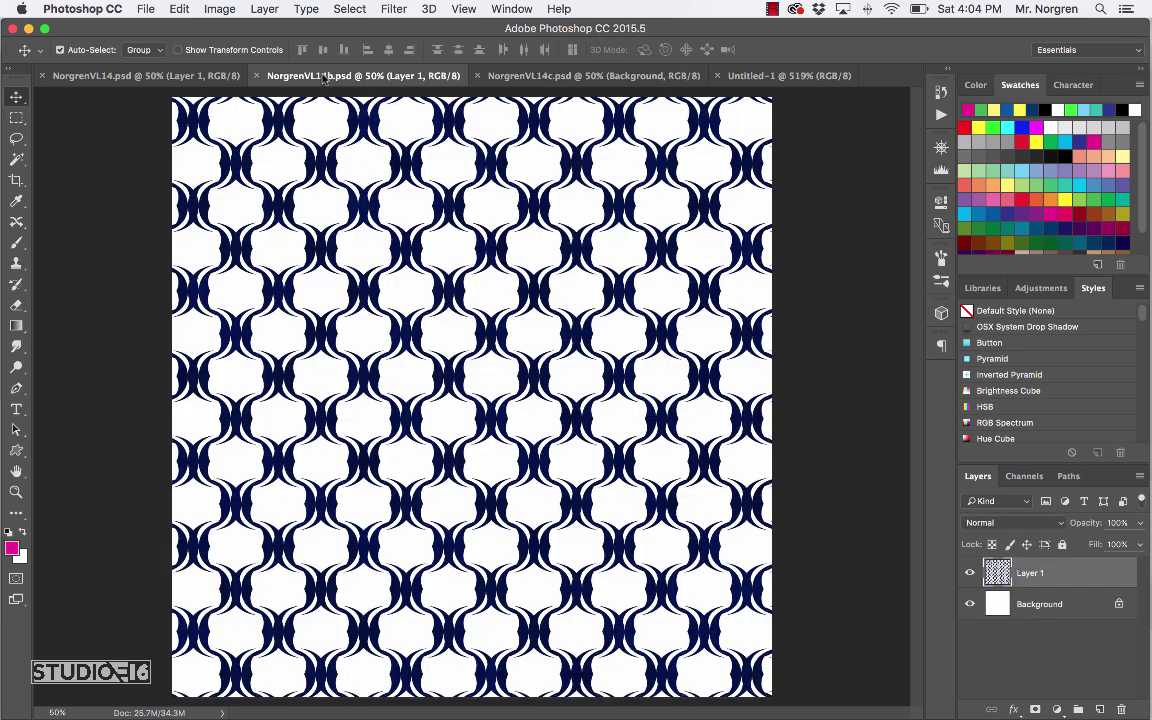
click(105, 72)
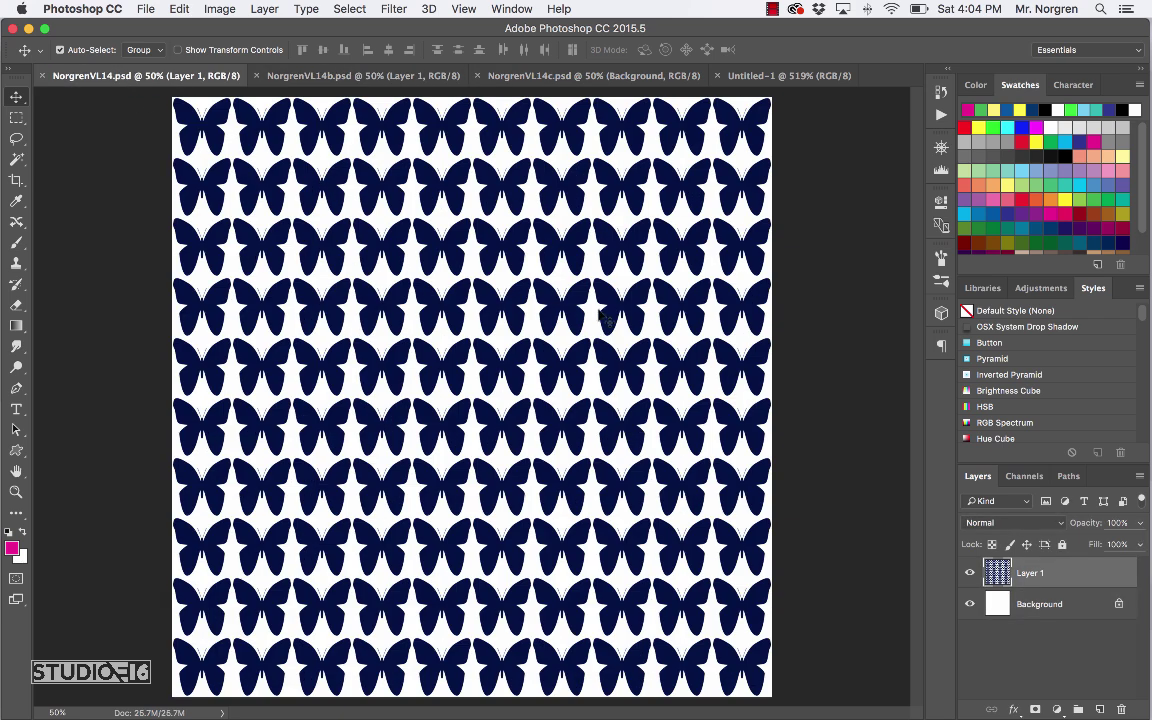